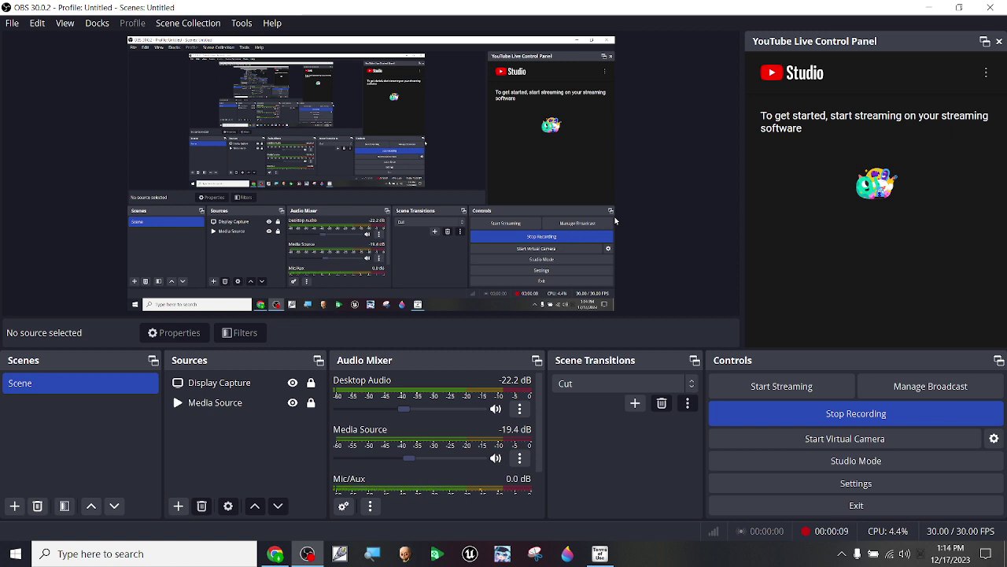
Step: Minimize OBS Studio to reveal the YouTube Community page in the browser
left_click(929, 7)
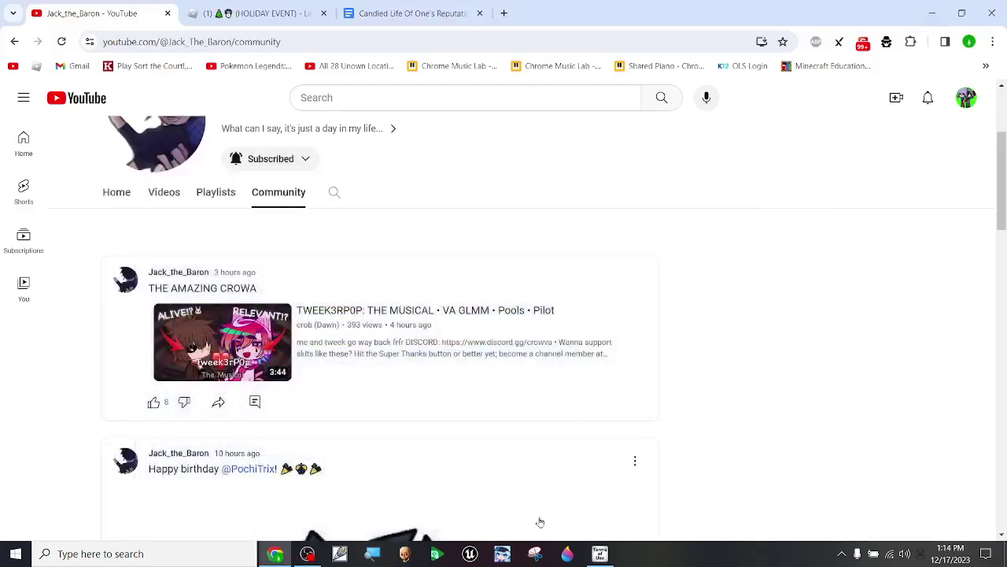
Step: Launch Gacha Life 2, get past the title screen and pick the hooded character
left_click(512, 555)
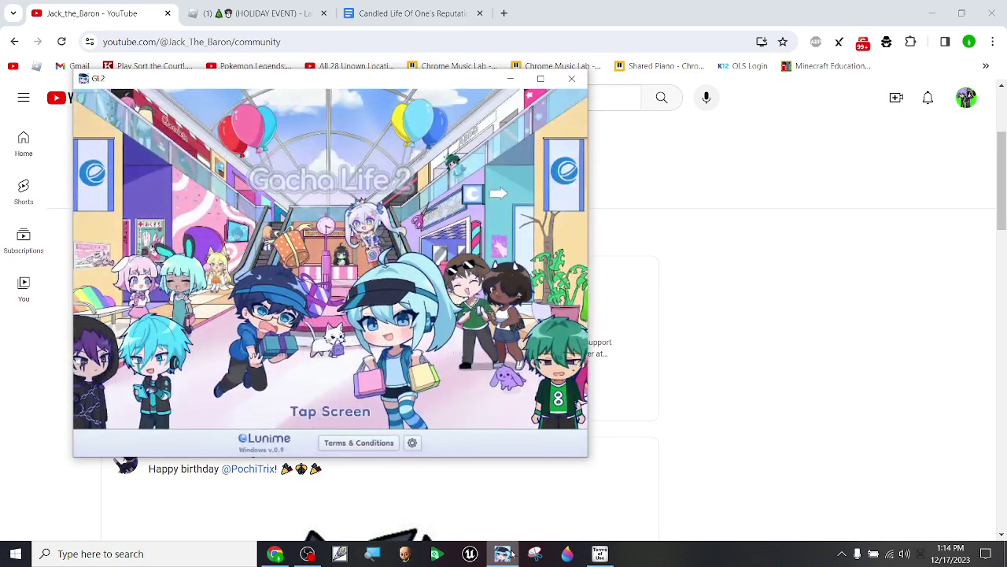
left_click(296, 293)
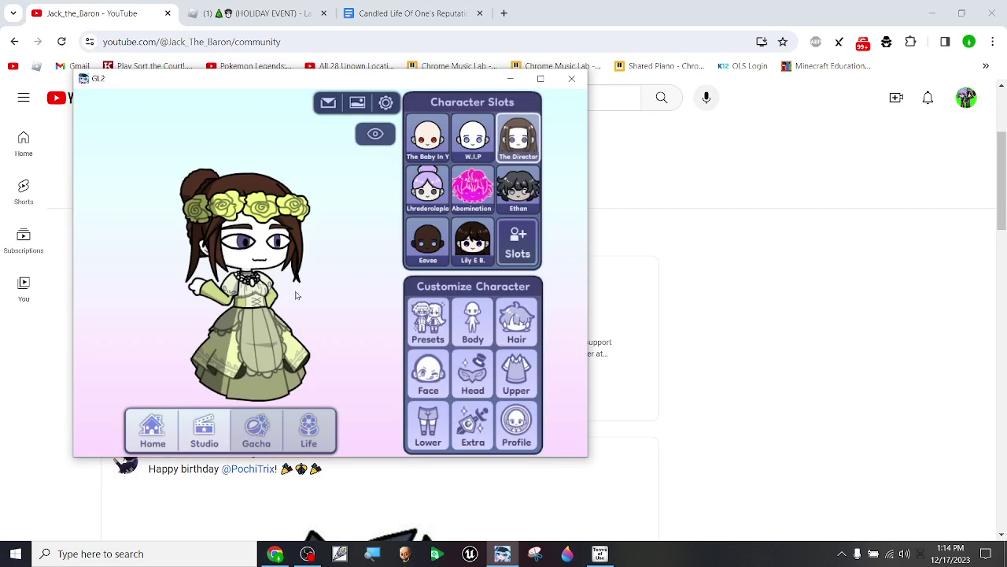
left_click(476, 236)
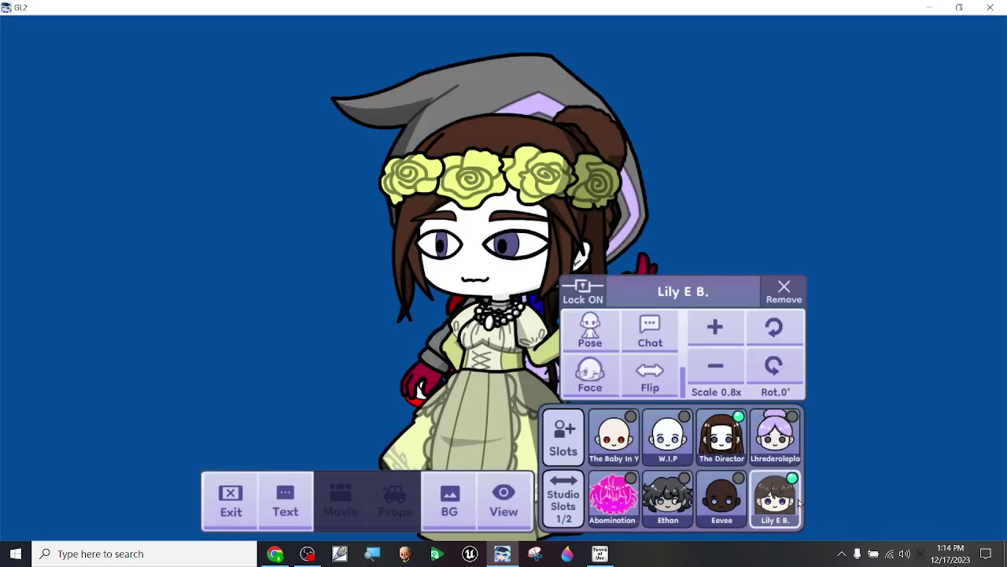
Step: Remove The Director, unlock the hooded character and drag it to the left
left_click(729, 447)
left_click(782, 293)
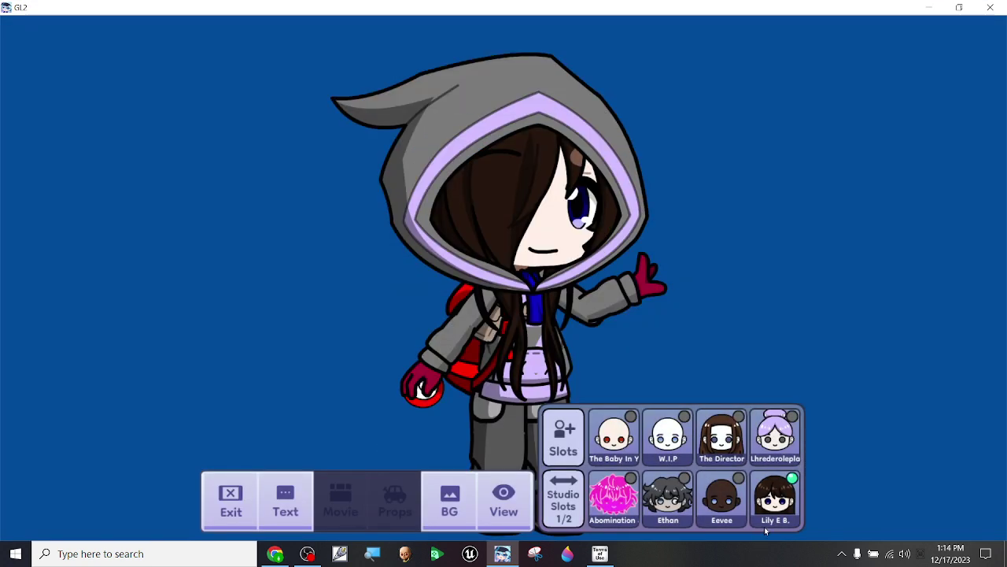
left_click(774, 519)
left_click(583, 292)
left_click_drag(416, 259, 216, 277)
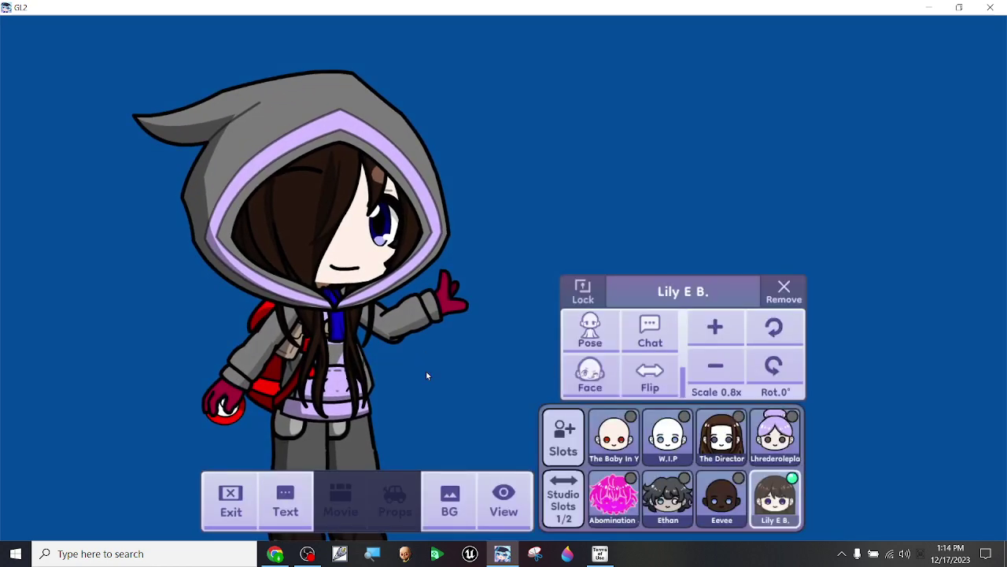
Step: Set the Color Grad. background's flat colour to dark teal
left_click(465, 487)
left_click(610, 291)
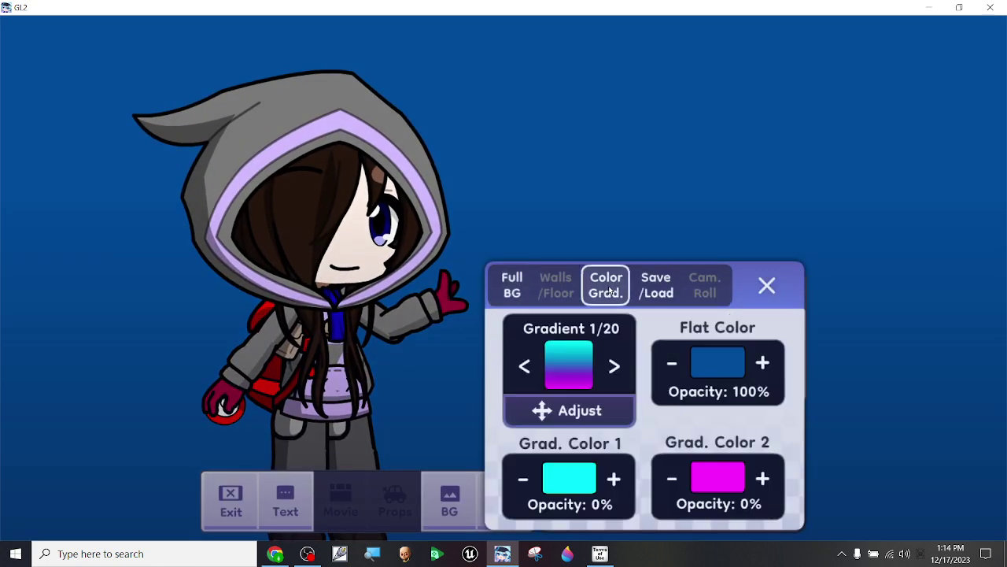
left_click(658, 288)
left_click(610, 288)
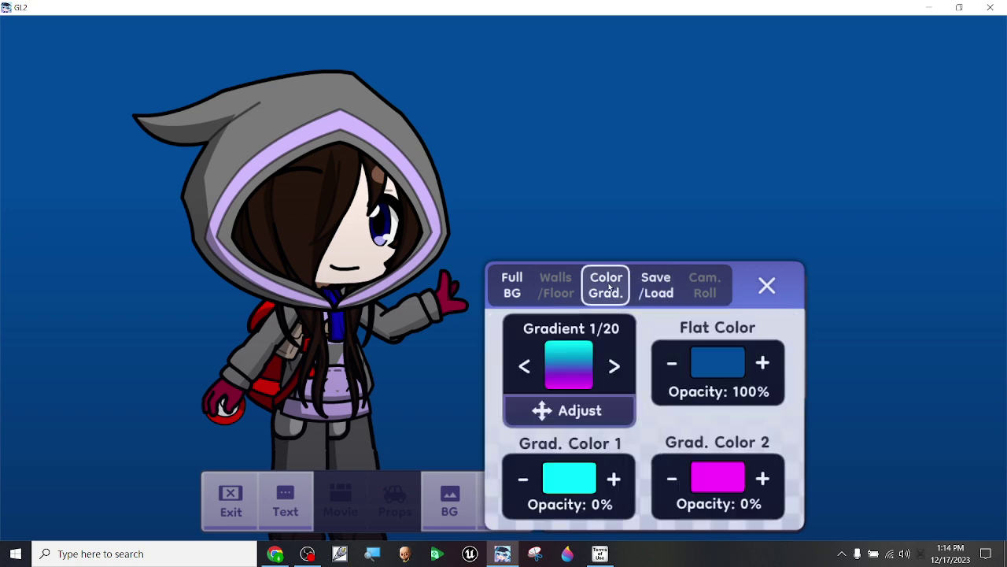
left_click(714, 364)
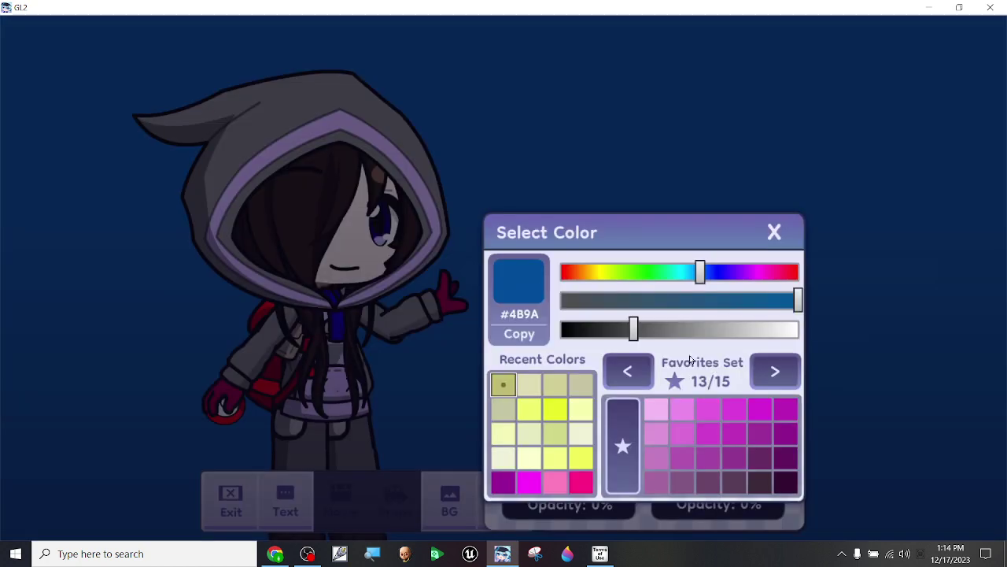
left_click_drag(703, 267, 684, 273)
left_click_drag(634, 329, 598, 329)
left_click(776, 230)
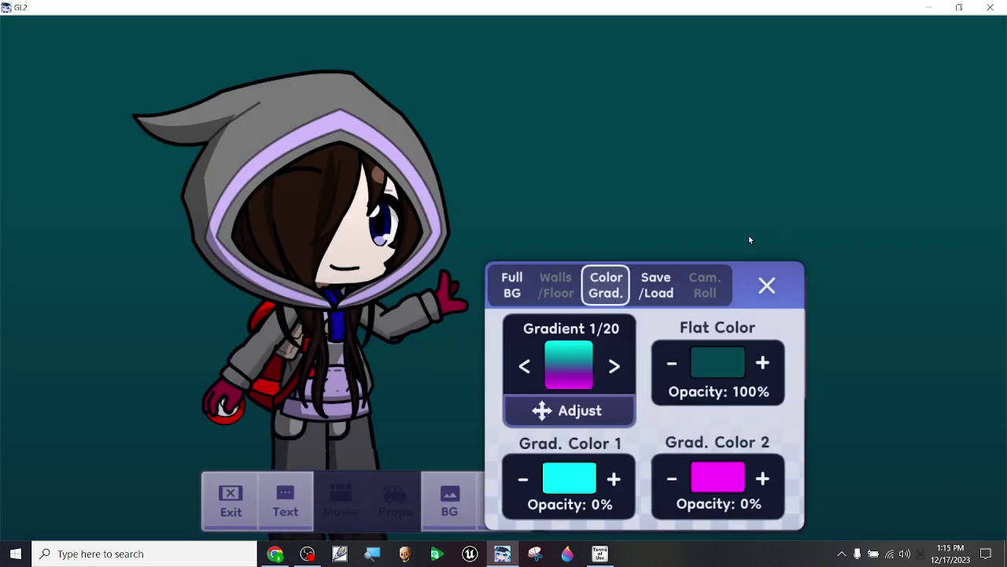
Step: Nudge the character up and right, then lock it in place
left_click(766, 288)
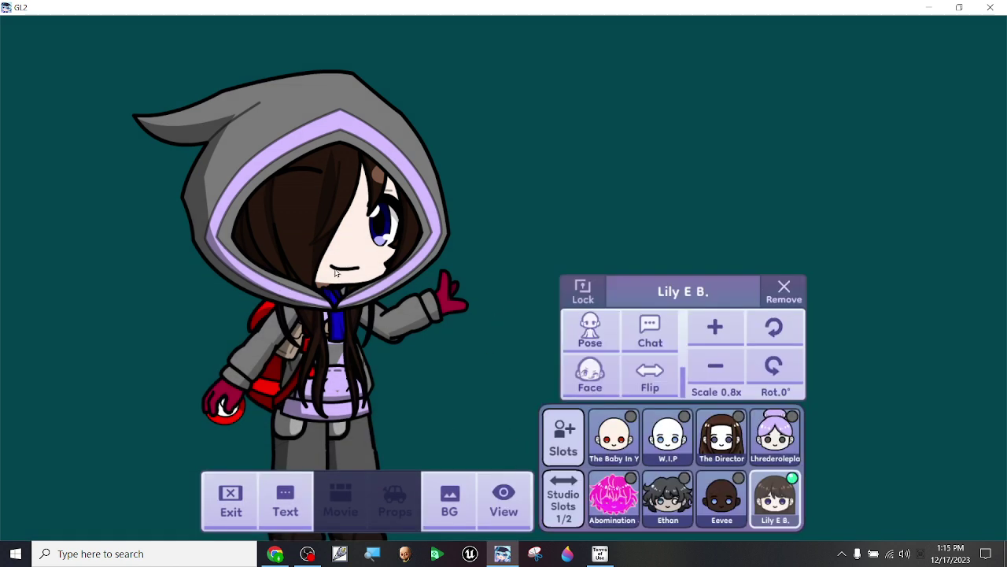
left_click_drag(336, 272, 366, 249)
left_click(583, 290)
Step: Hide the game controls and take a rectangular snip of the whole character scene
left_click(506, 504)
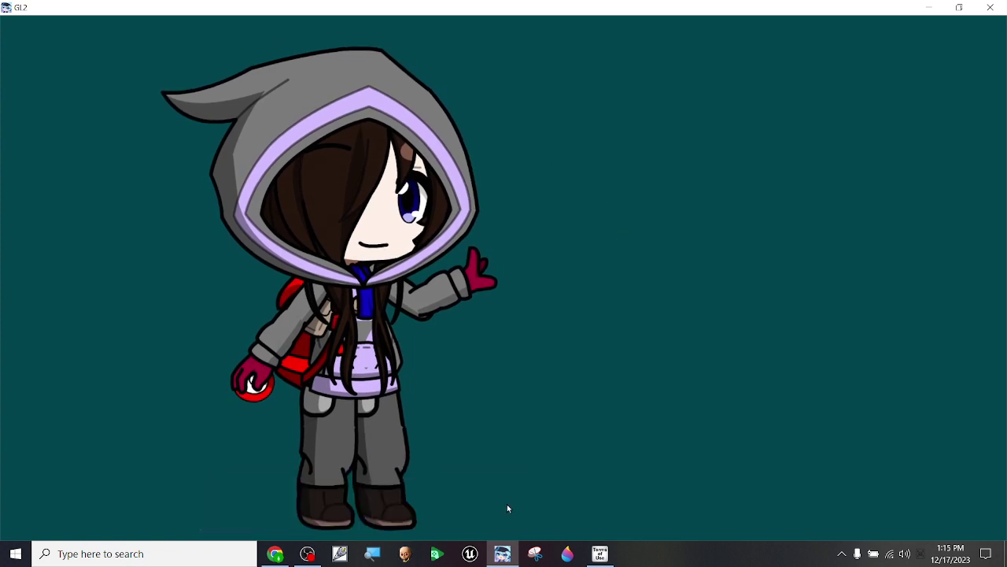
left_click(550, 556)
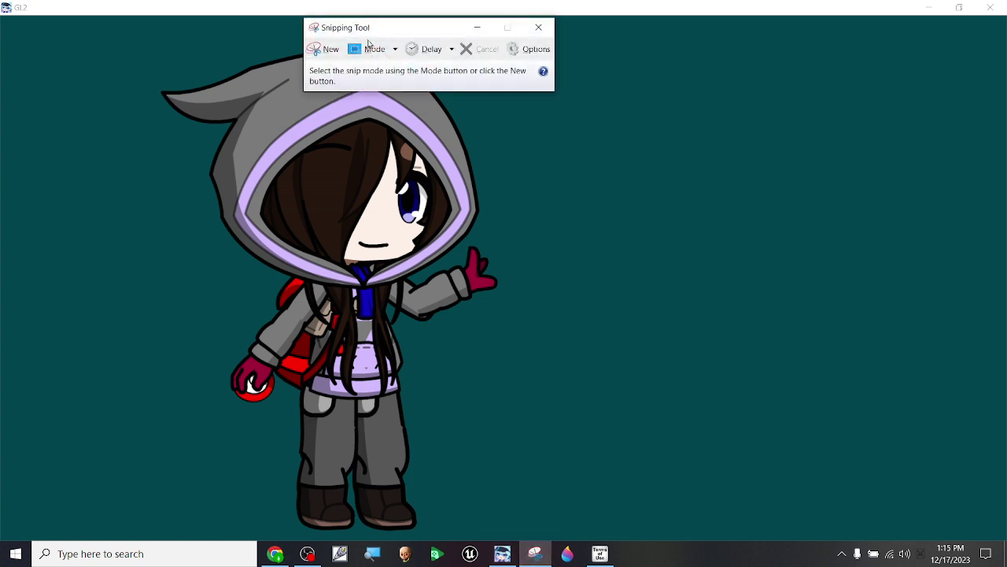
left_click_drag(371, 32, 372, 43)
left_click(375, 60)
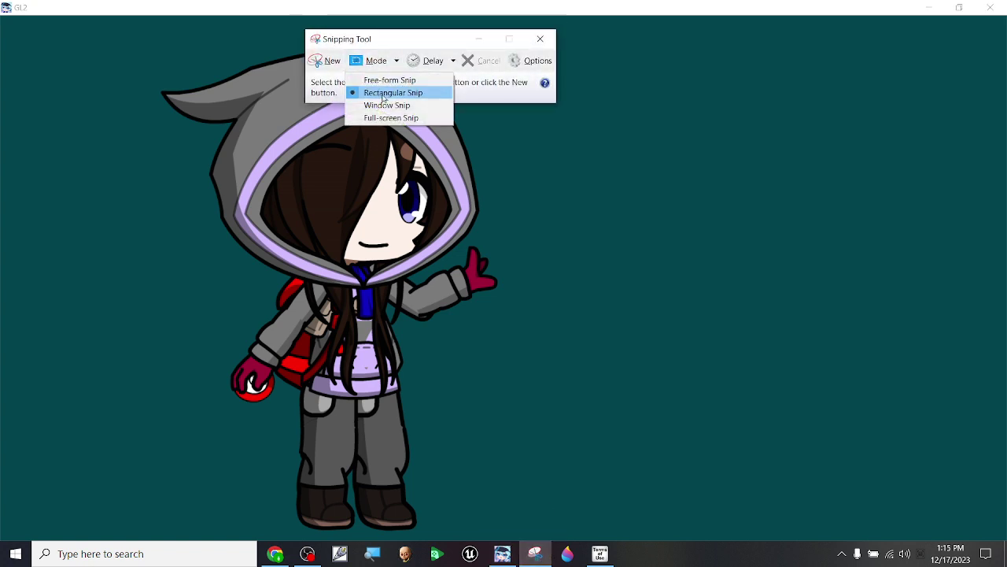
left_click(383, 93)
left_click_drag(354, 41, 359, 21)
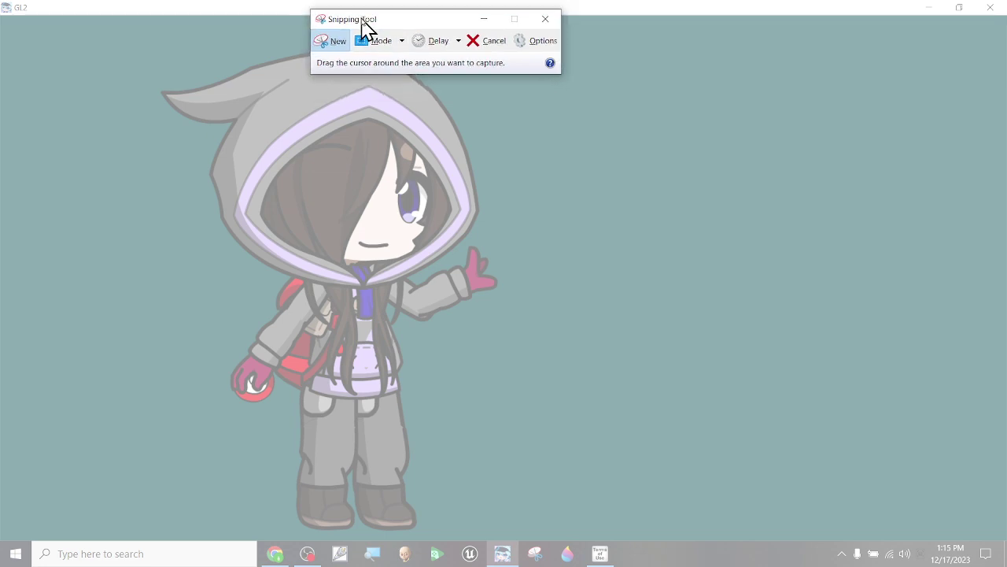
left_click_drag(4, 15, 1004, 542)
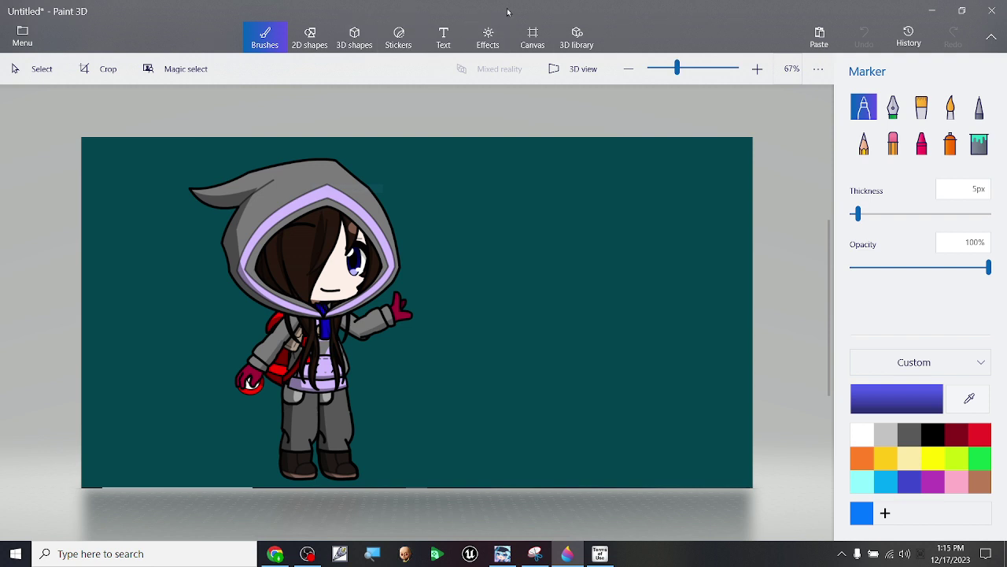
Step: Sample the hood's grey from the picture as the drawing colour
scroll(292, 288, "up", 3)
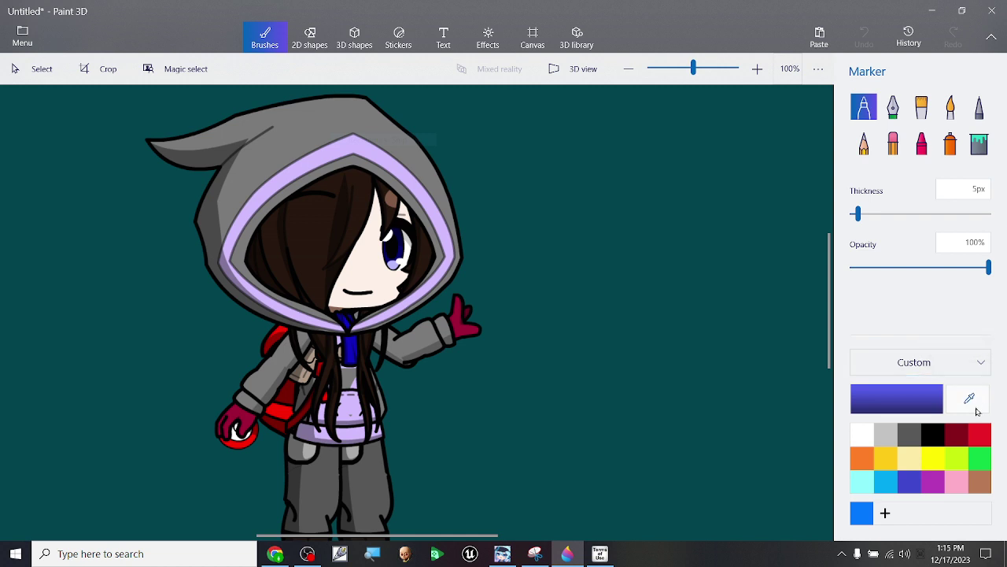
left_click(970, 405)
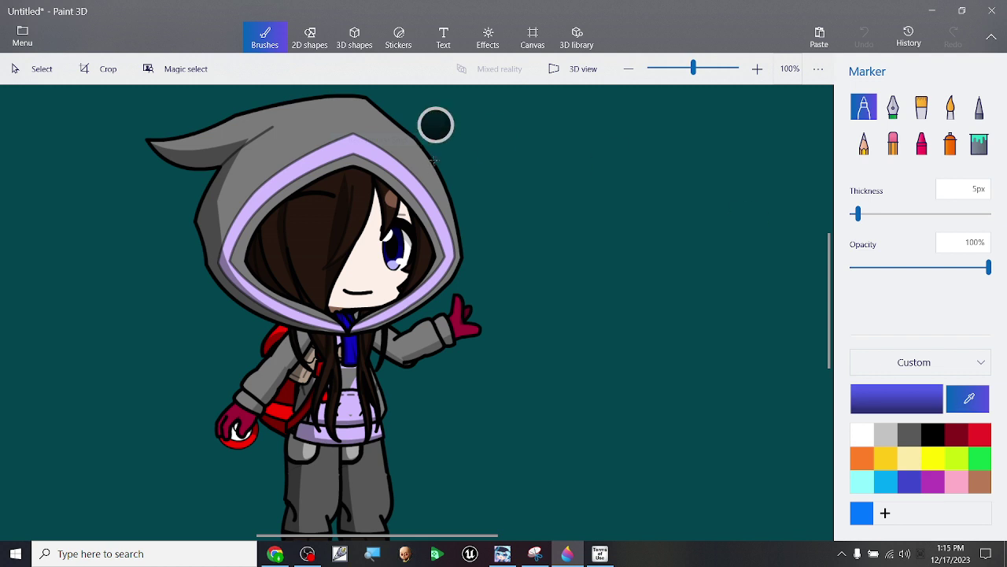
left_click(412, 123)
Step: Try the Calligraphy pen, Oil brush and Pixel pen, then settle on the Marker
scroll(335, 185, "up", 1)
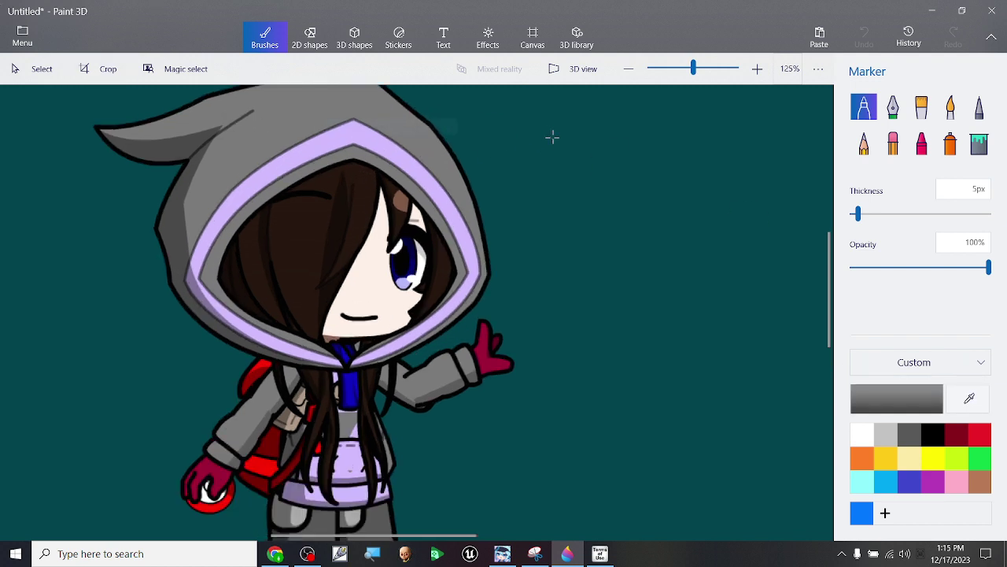
left_click(902, 106)
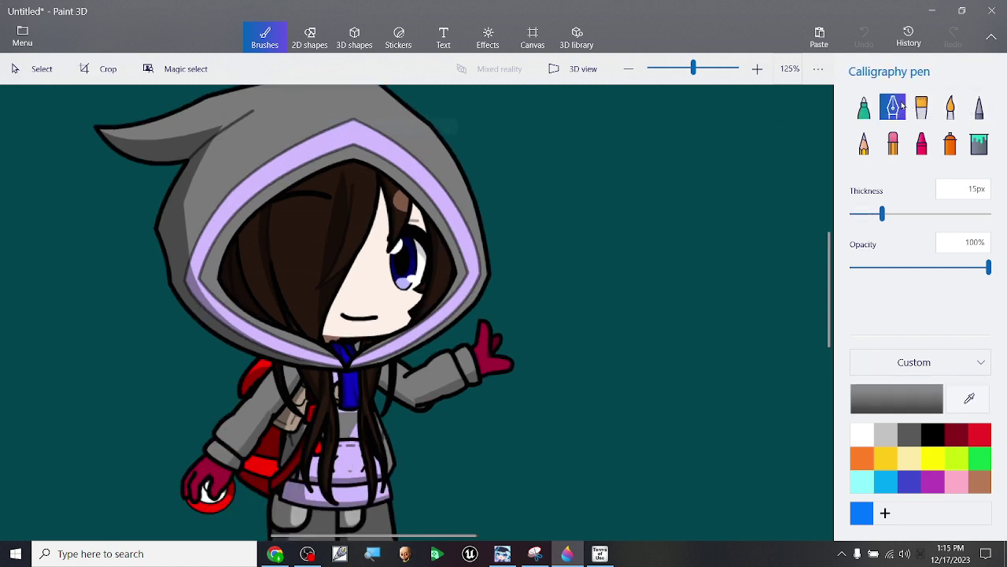
left_click(921, 107)
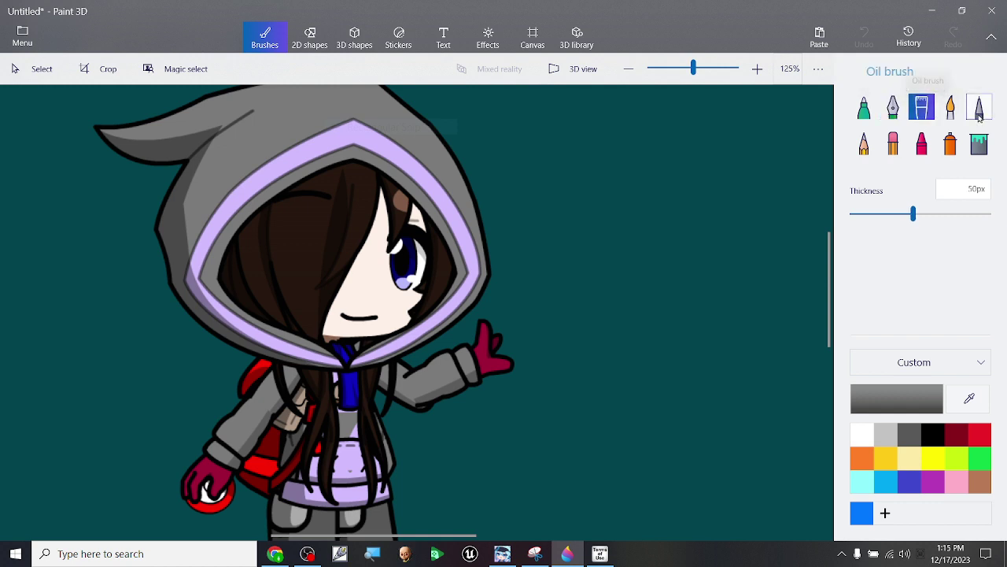
left_click(979, 107)
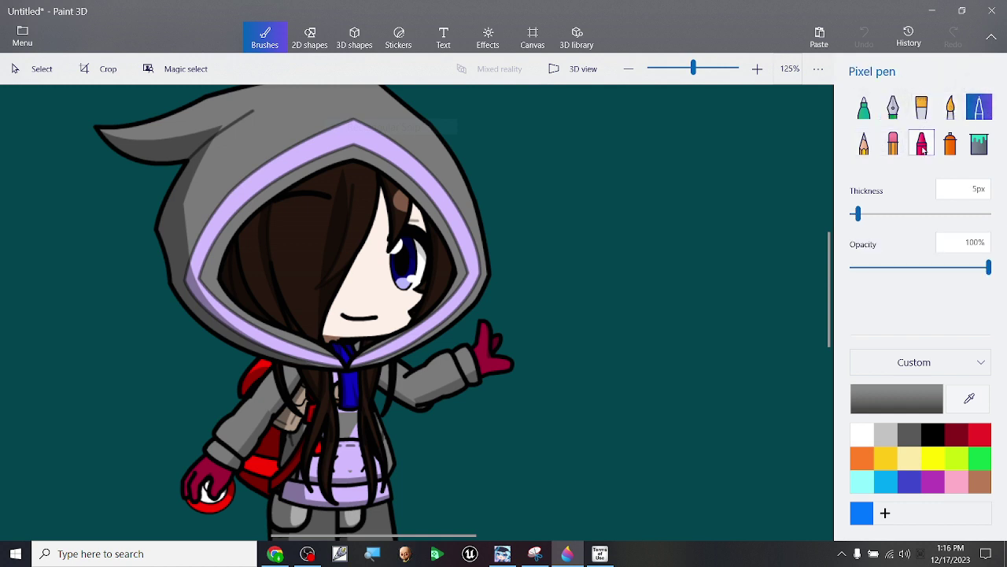
left_click(863, 107)
Step: Zoom in and draw a marker stroke along the purple band's top edge
scroll(384, 113, "up", 4)
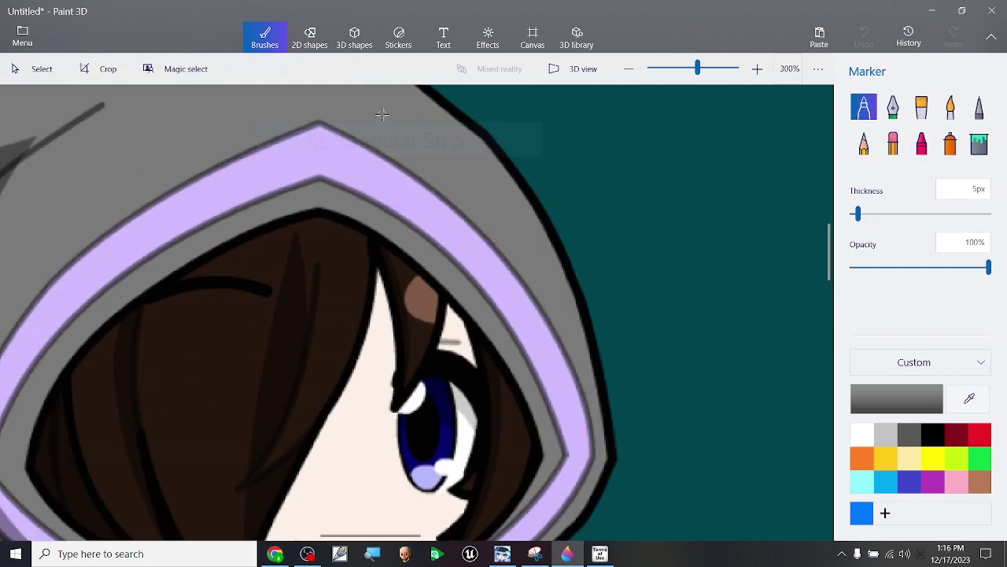
scroll(382, 114, "up", 1)
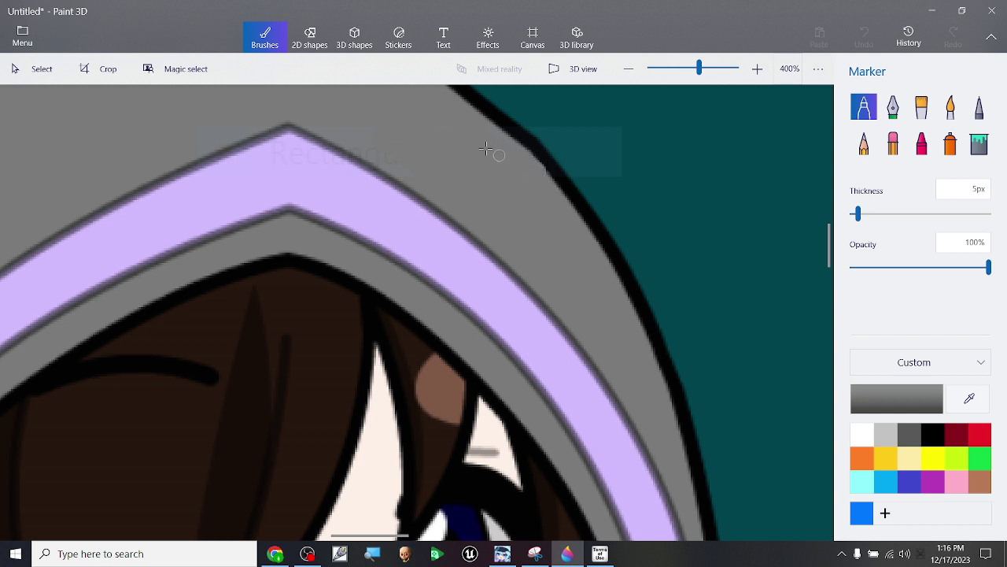
scroll(319, 167, "up", 2)
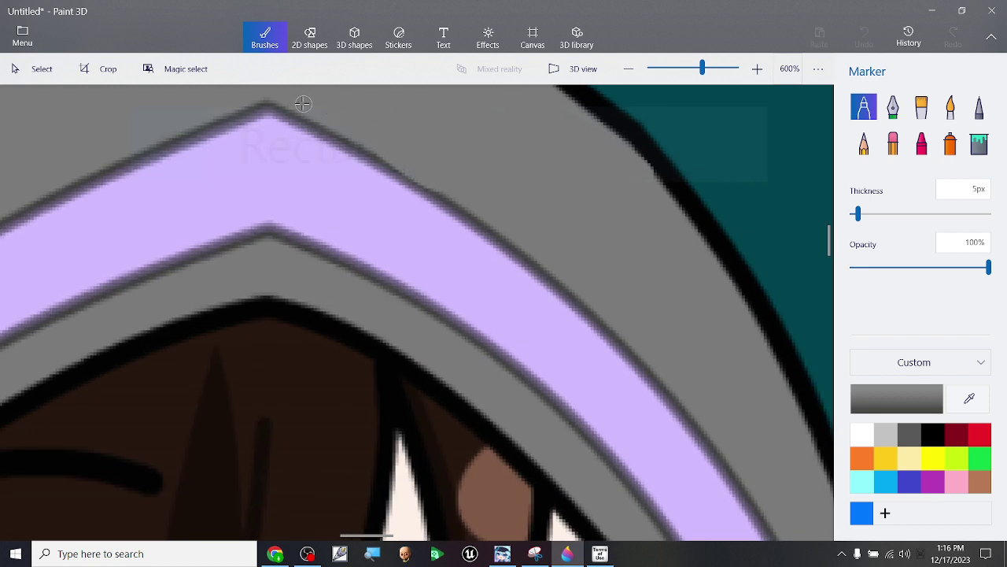
left_click_drag(349, 137, 414, 169)
Step: Sample the dark grey outline colour and draw a stroke along the hood's top edge
scroll(803, 330, "up", 2)
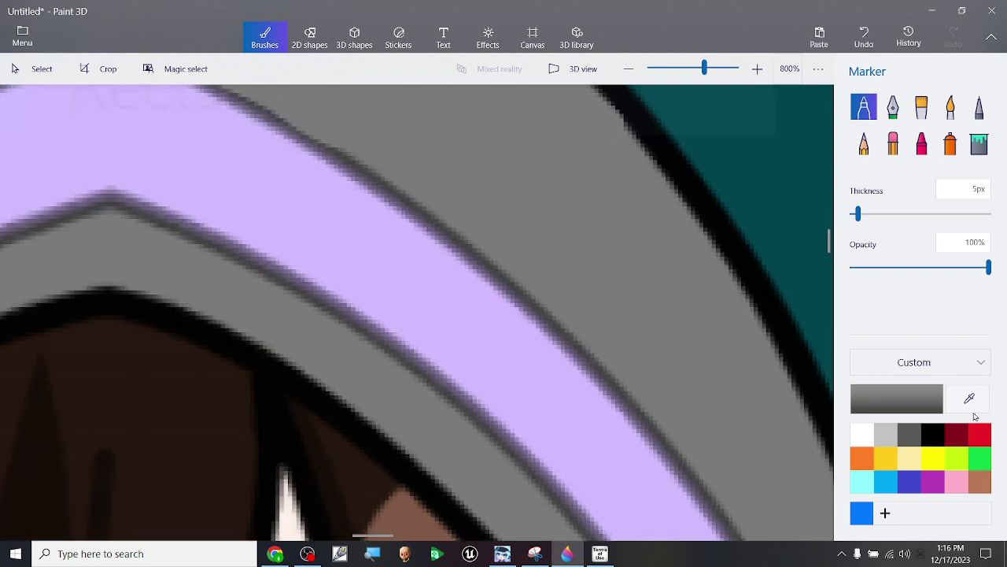
left_click(969, 399)
left_click(647, 423)
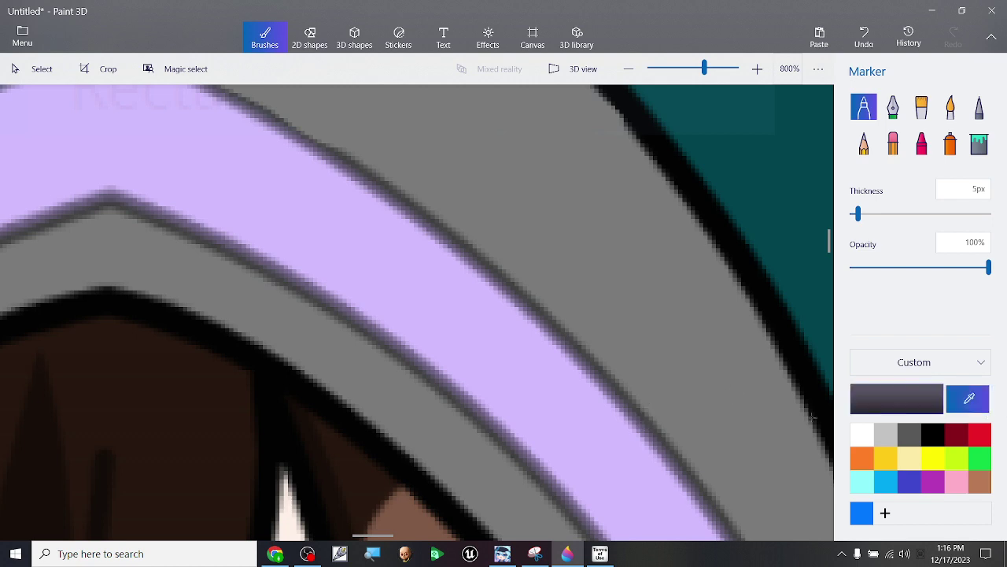
left_click(600, 336)
scroll(302, 187, "down", 8)
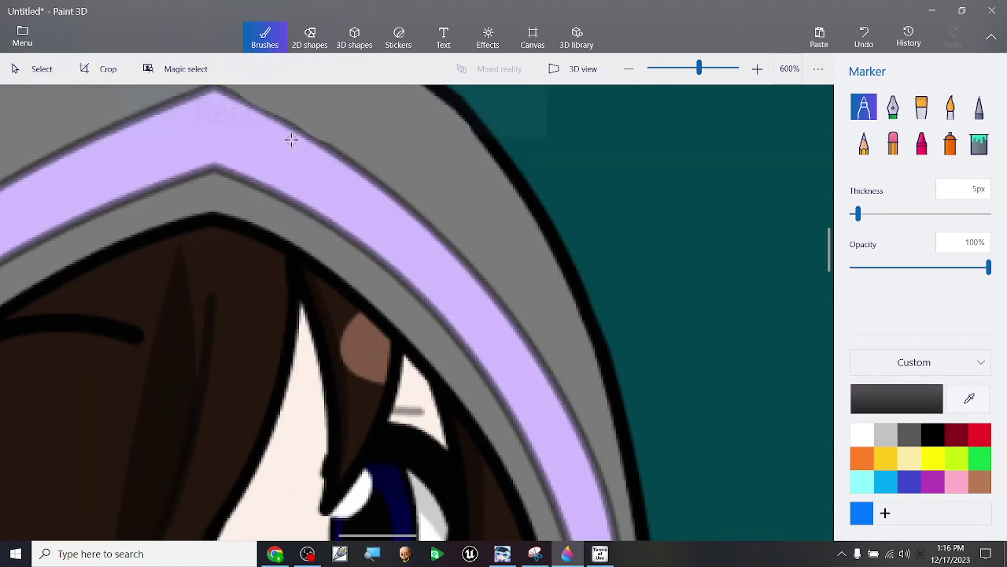
scroll(243, 118, "up", 6)
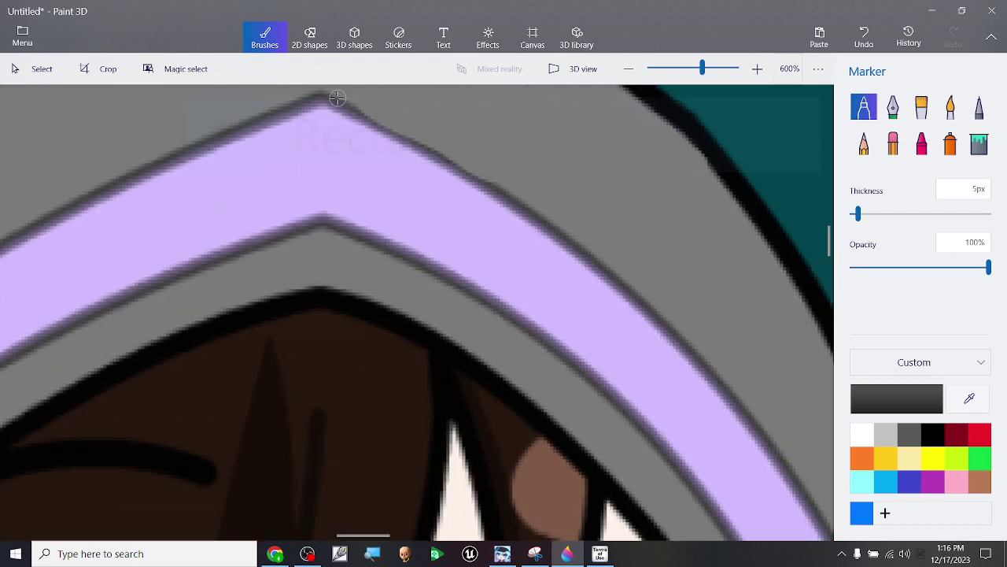
mouse_move(337, 98)
left_mouse_down()
mouse_move(368, 125)
mouse_move(536, 213)
mouse_move(386, 160)
mouse_move(251, 91)
left_mouse_up()
Step: Undo the misplaced hood-edge strokes and retry tracing the dark line
key("ctrl+z")
scroll(633, 165, "up", 2)
scroll(336, 166, "down", 2)
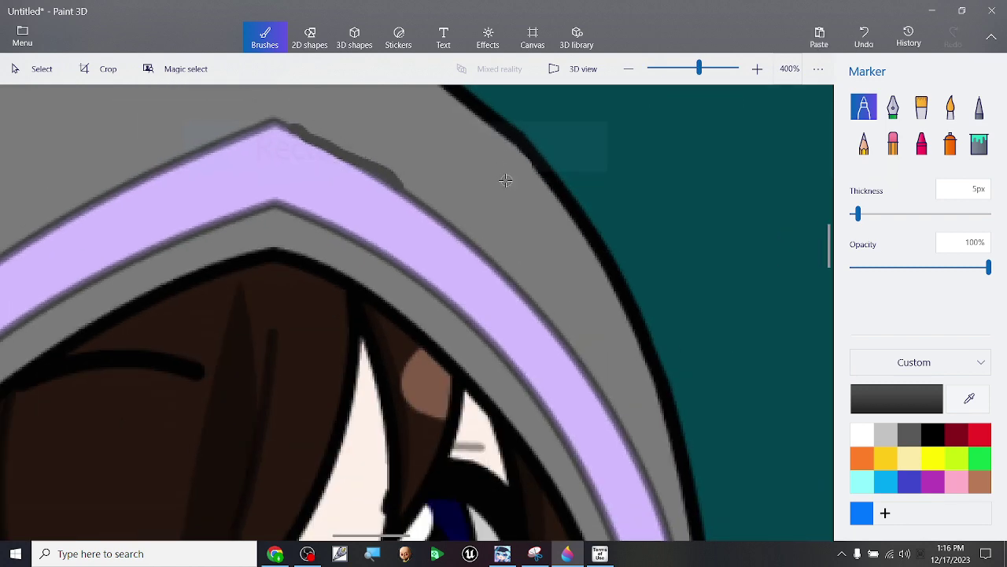
scroll(652, 139, "up", 1)
scroll(652, 139, "down", 1)
left_click(864, 37)
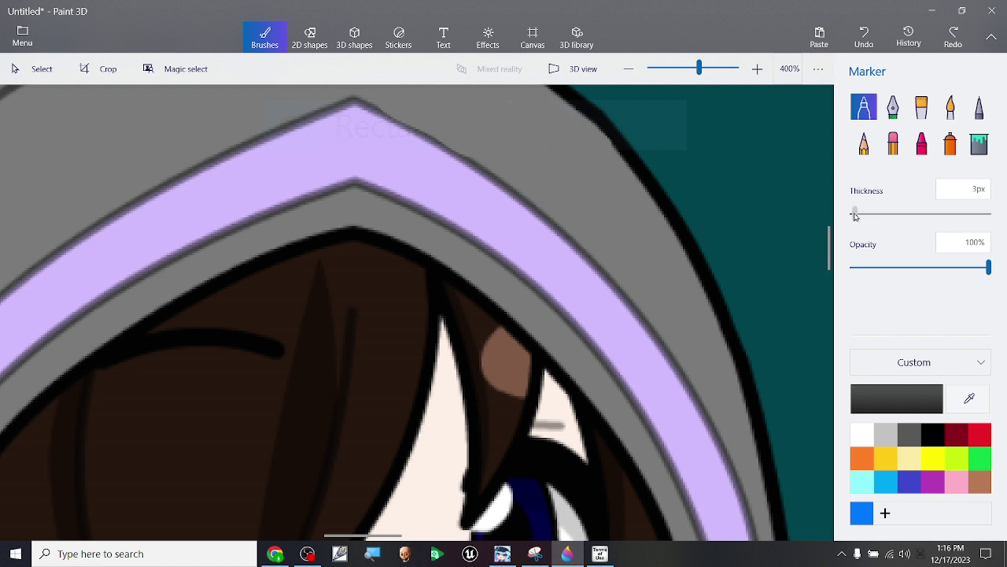
scroll(355, 104, "up", 2)
left_click_drag(378, 100, 418, 119)
left_click(864, 37)
Step: Thin the marker to 2px and redraw the dark grey line along the hood's edge
left_click_drag(855, 214, 854, 218)
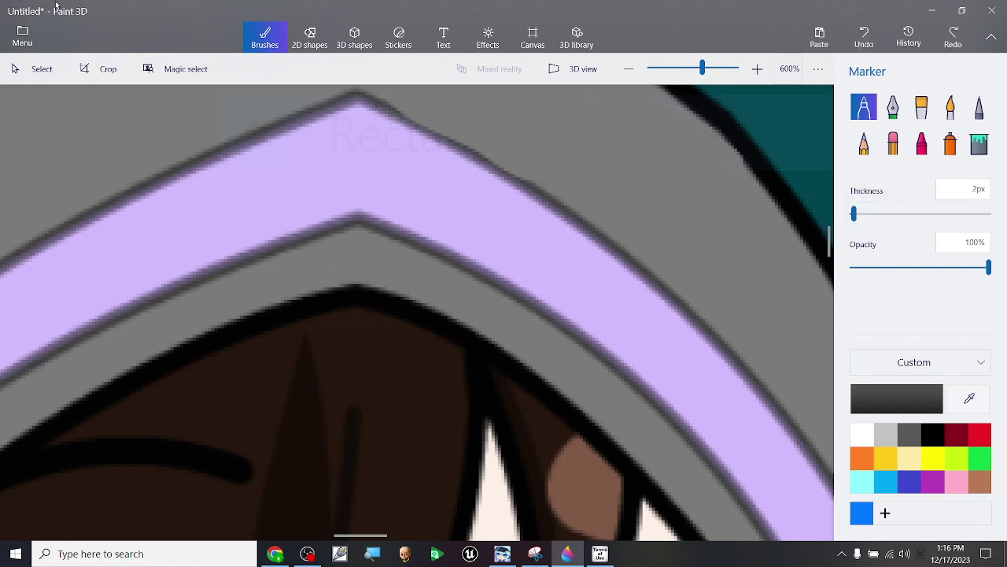
mouse_move(389, 104)
left_mouse_down()
mouse_move(509, 173)
mouse_move(367, 93)
mouse_move(503, 170)
left_mouse_up()
scroll(528, 178, "up", 2)
scroll(360, 101, "down", 2)
scroll(360, 101, "down", 1)
scroll(346, 89, "up", 4)
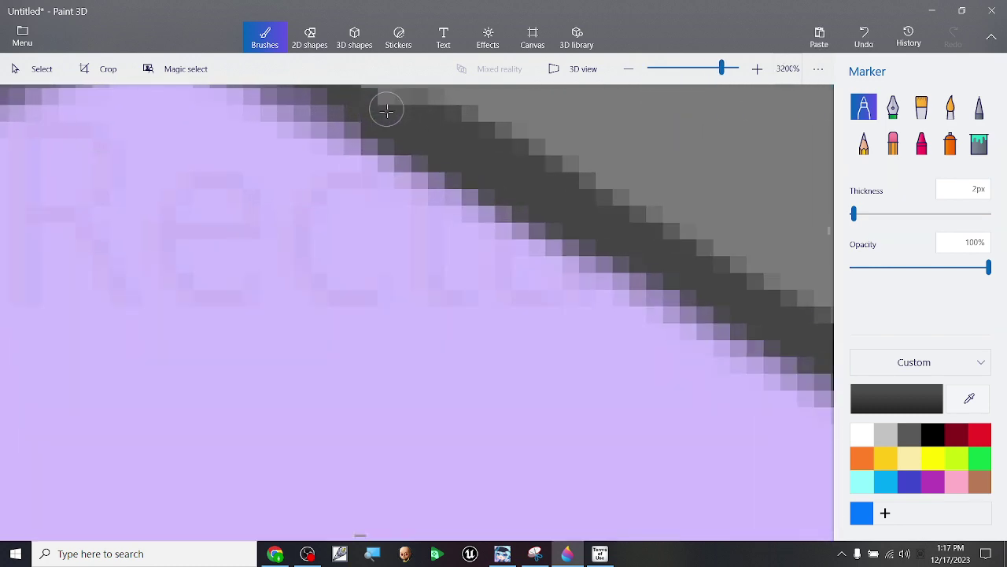
scroll(387, 111, "down", 3)
scroll(384, 108, "up", 2)
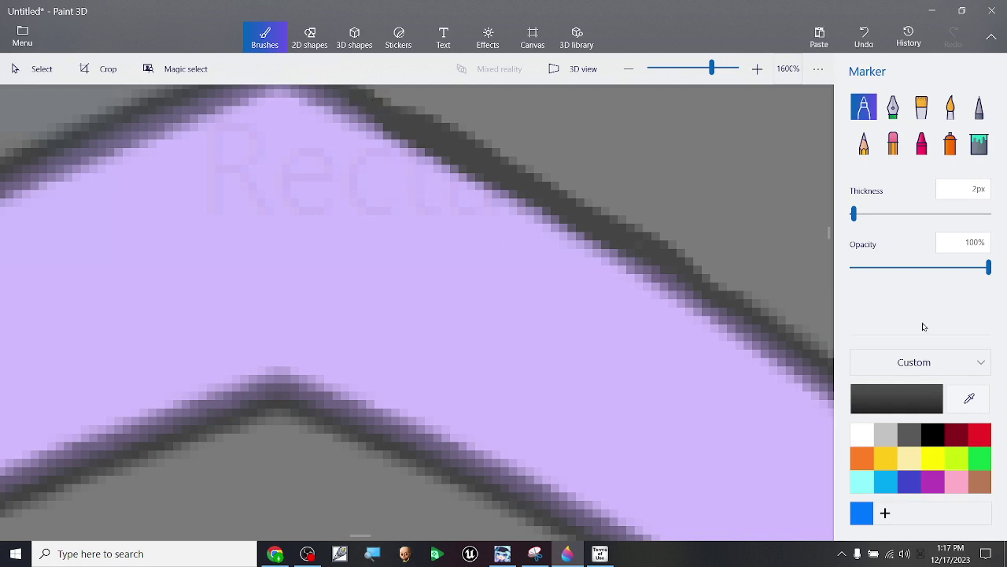
Step: Sample the hood lining's light purple and paint over the faint Rect text
left_click(969, 398)
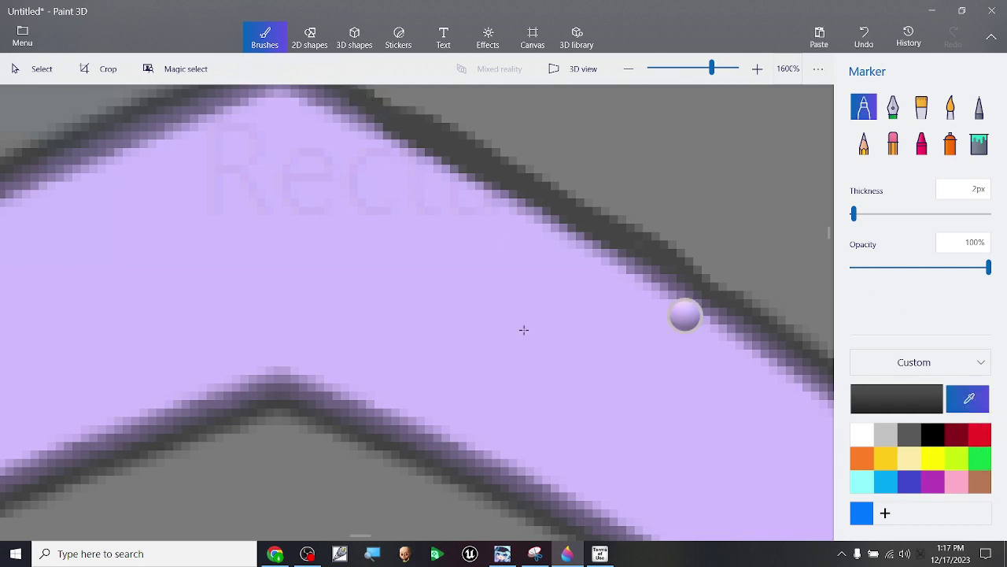
left_click(263, 258)
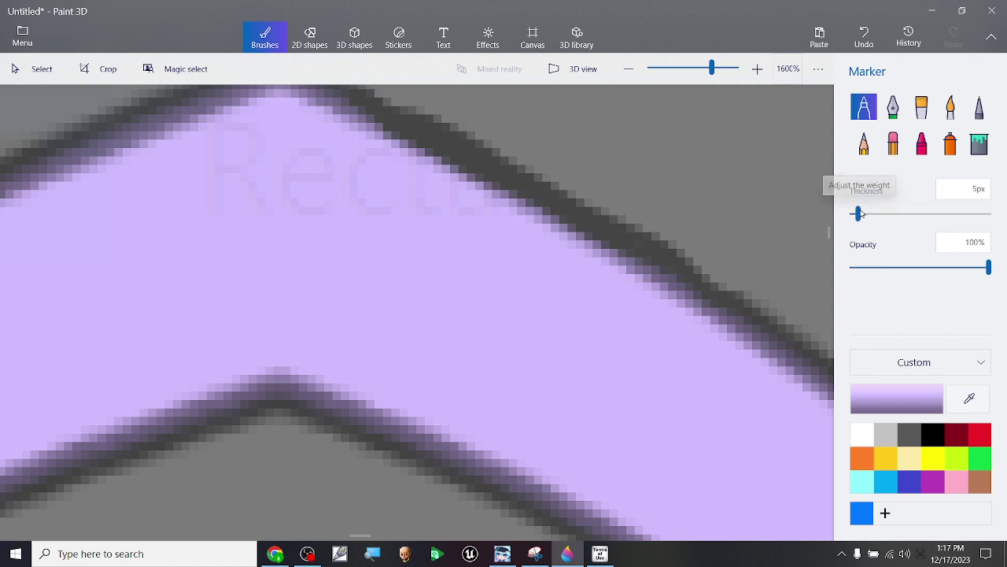
mouse_move(328, 146)
left_mouse_down()
mouse_move(273, 119)
mouse_move(262, 172)
mouse_move(248, 139)
mouse_move(243, 169)
mouse_move(235, 155)
mouse_move(236, 202)
mouse_move(319, 162)
mouse_move(330, 221)
mouse_move(345, 176)
mouse_move(370, 190)
mouse_move(385, 226)
mouse_move(350, 156)
mouse_move(351, 164)
mouse_move(237, 174)
mouse_move(214, 155)
mouse_move(244, 135)
mouse_move(388, 198)
mouse_move(410, 180)
mouse_move(456, 225)
mouse_move(434, 199)
mouse_move(486, 227)
left_mouse_up()
Step: Sample the teal background and start covering the lighter patch beside the hood
scroll(443, 351, "down", 1)
scroll(443, 351, "down", 5)
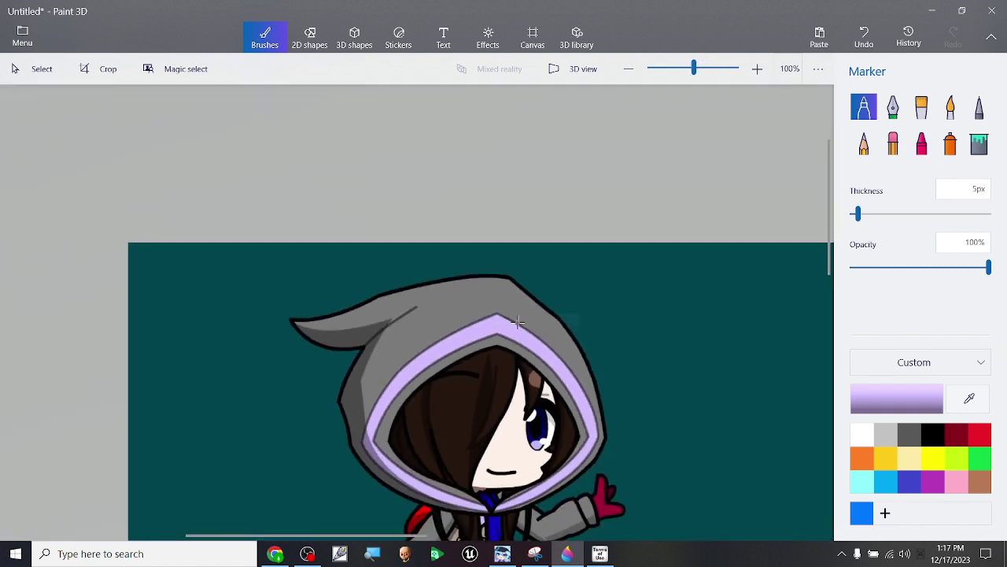
scroll(587, 320, "up", 5)
left_click(969, 398)
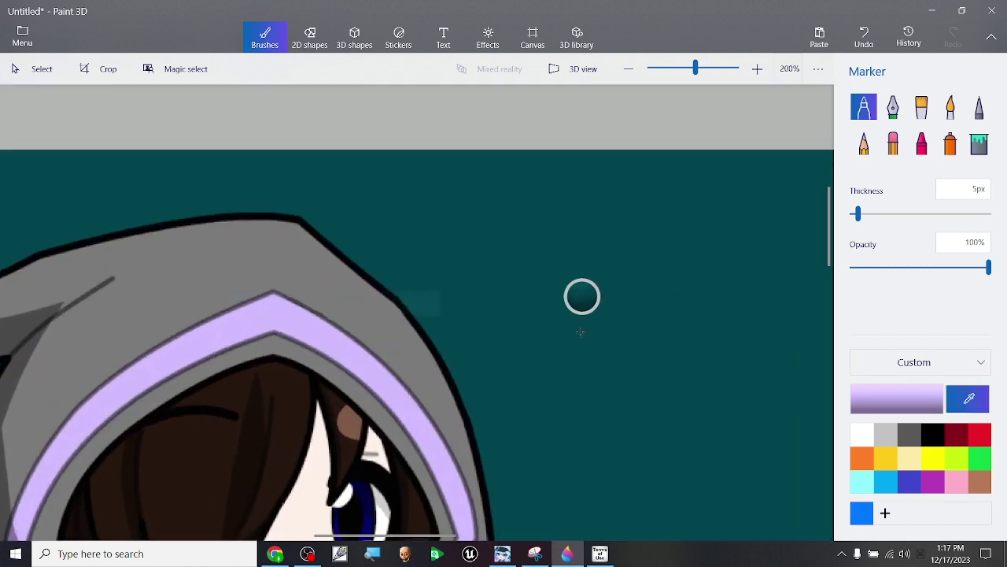
left_click(580, 299)
scroll(580, 331, "up", 3)
left_click_drag(288, 248, 291, 240)
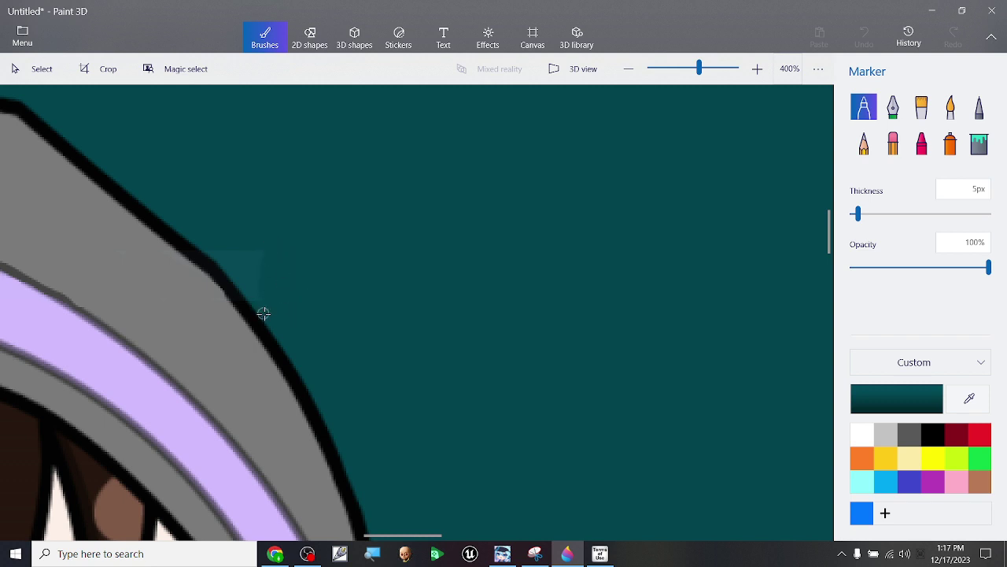
left_click_drag(240, 287, 276, 292)
Step: Return to the Marker and finish painting teal over the remaining lighter patch
scroll(256, 268, "up", 2)
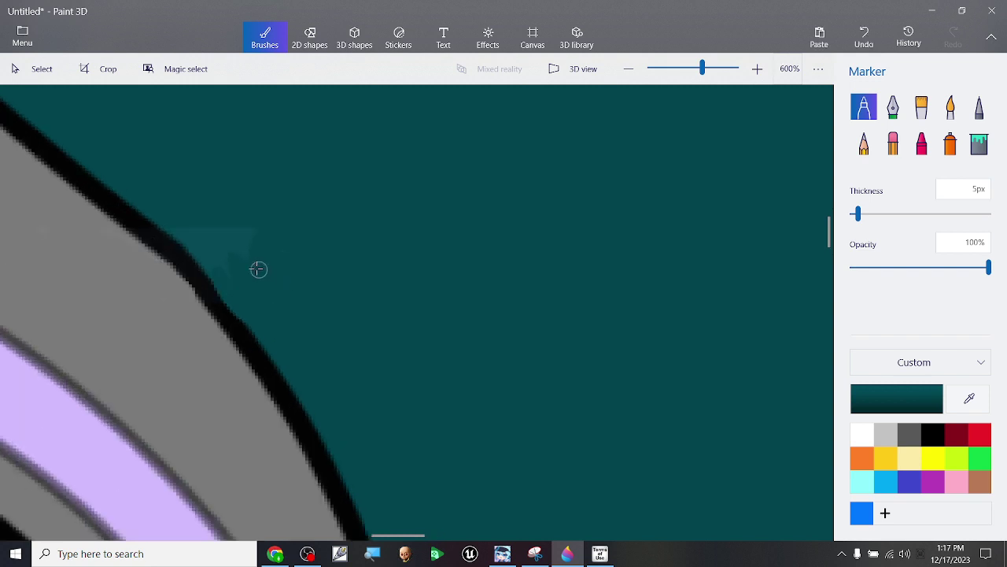
left_click(951, 145)
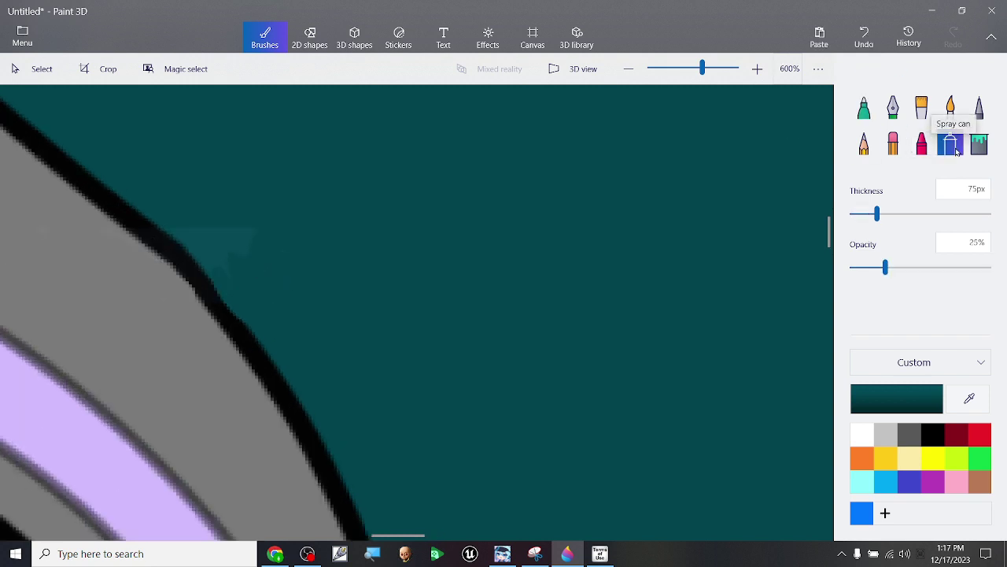
left_click(863, 106)
scroll(366, 204, "up", 5)
scroll(366, 205, "down", 3)
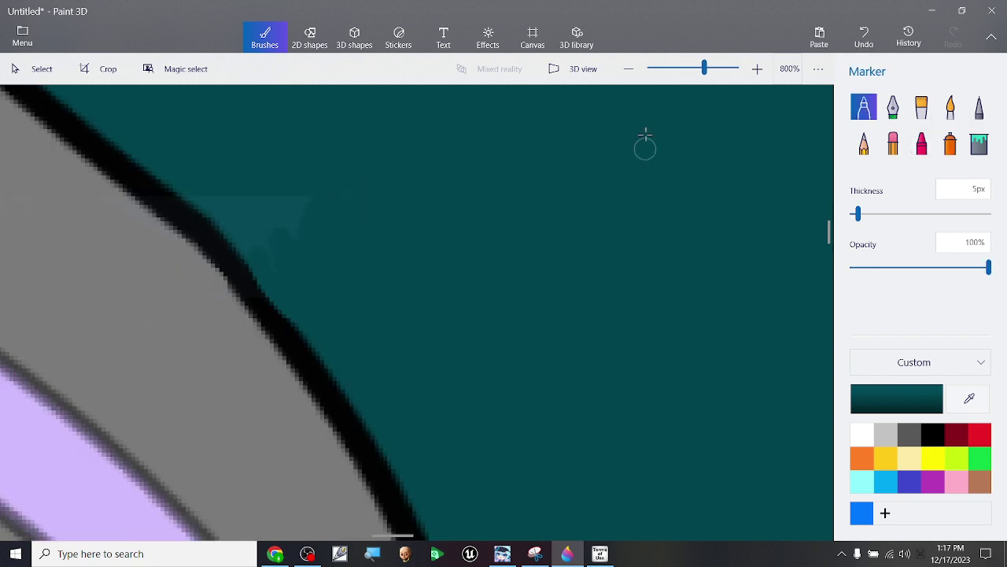
mouse_move(686, 110)
left_mouse_down()
mouse_move(276, 299)
mouse_move(332, 176)
mouse_move(390, 234)
mouse_move(366, 267)
left_mouse_up()
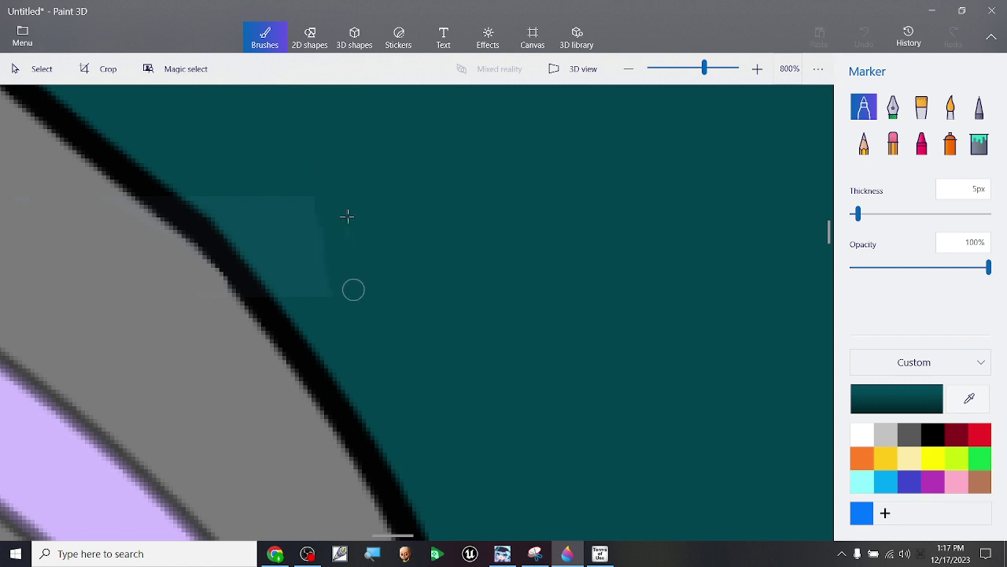
left_click_drag(342, 209, 314, 238)
left_click_drag(286, 190, 333, 259)
mouse_move(309, 281)
left_mouse_down()
mouse_move(275, 193)
mouse_move(254, 179)
mouse_move(296, 268)
mouse_move(290, 300)
mouse_move(290, 266)
mouse_move(317, 297)
mouse_move(290, 252)
left_mouse_up()
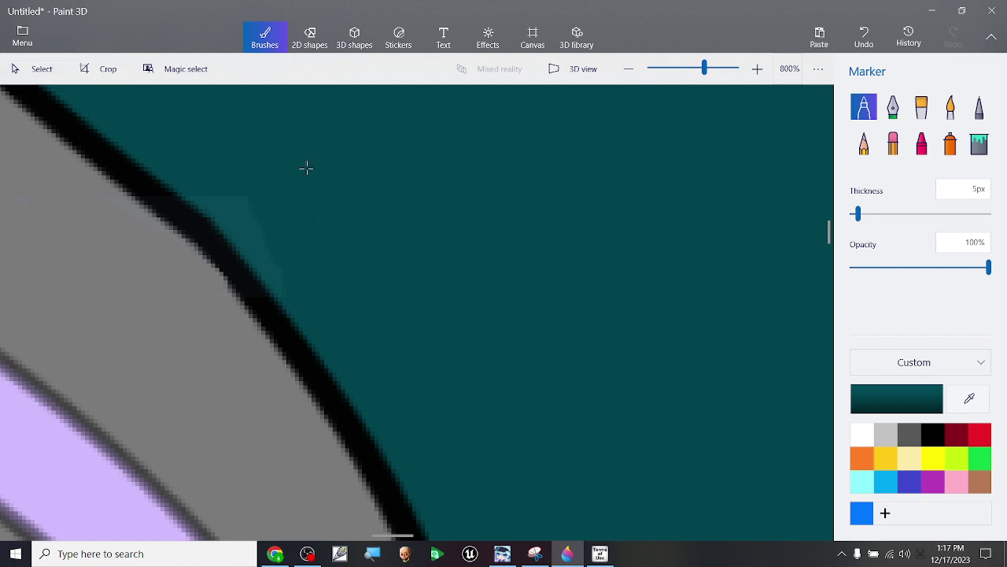
scroll(285, 145, "up", 3)
mouse_move(189, 199)
left_mouse_down()
mouse_move(299, 429)
mouse_move(284, 428)
mouse_move(212, 335)
mouse_move(134, 272)
mouse_move(147, 263)
mouse_move(178, 273)
mouse_move(158, 250)
left_mouse_up()
Step: Sample the grey of the lowered arm's sleeve as the drawing colour
scroll(515, 292, "down", 5)
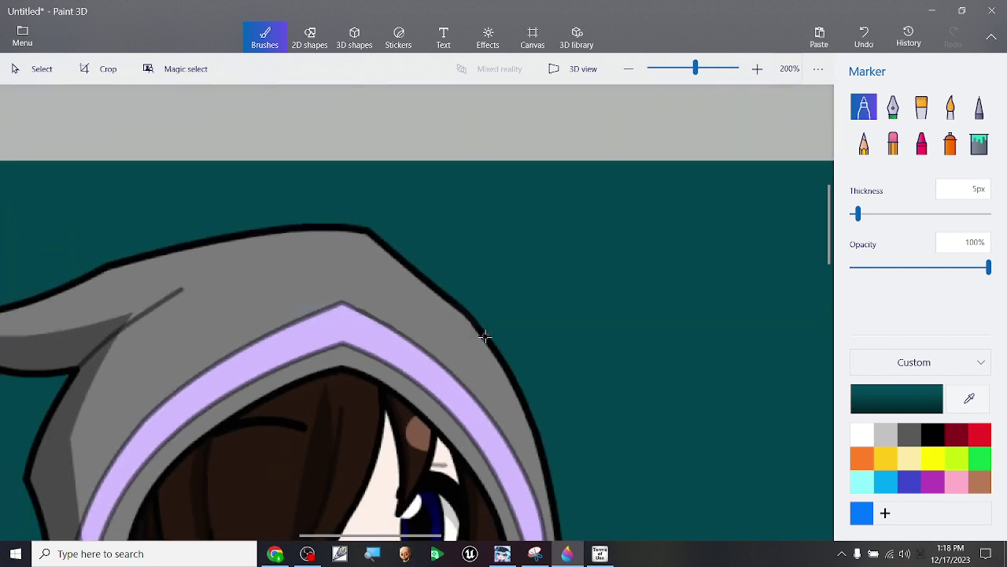
scroll(485, 336, "down", 3)
scroll(100, 417, "down", 1)
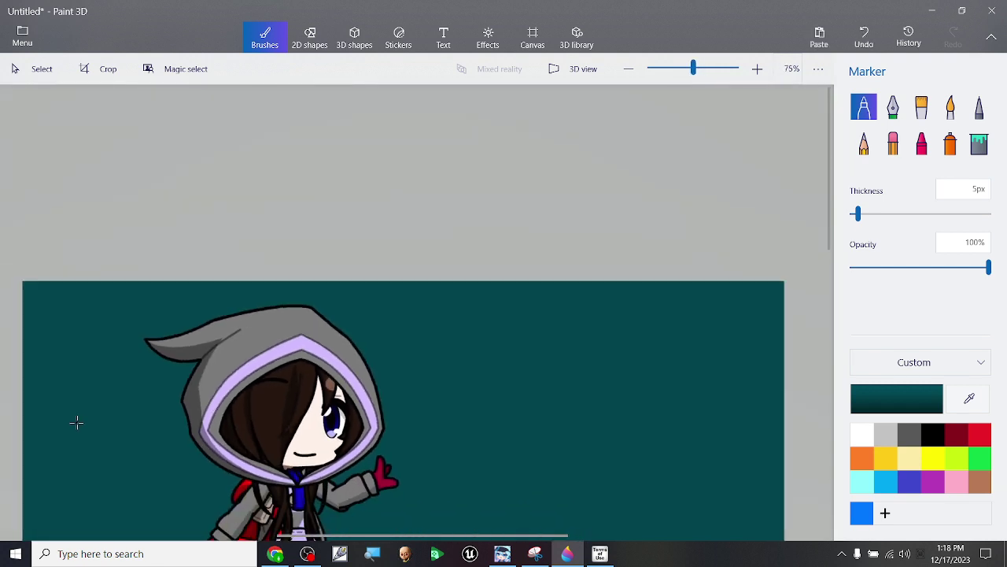
scroll(330, 399, "down", 2)
scroll(333, 402, "up", 2)
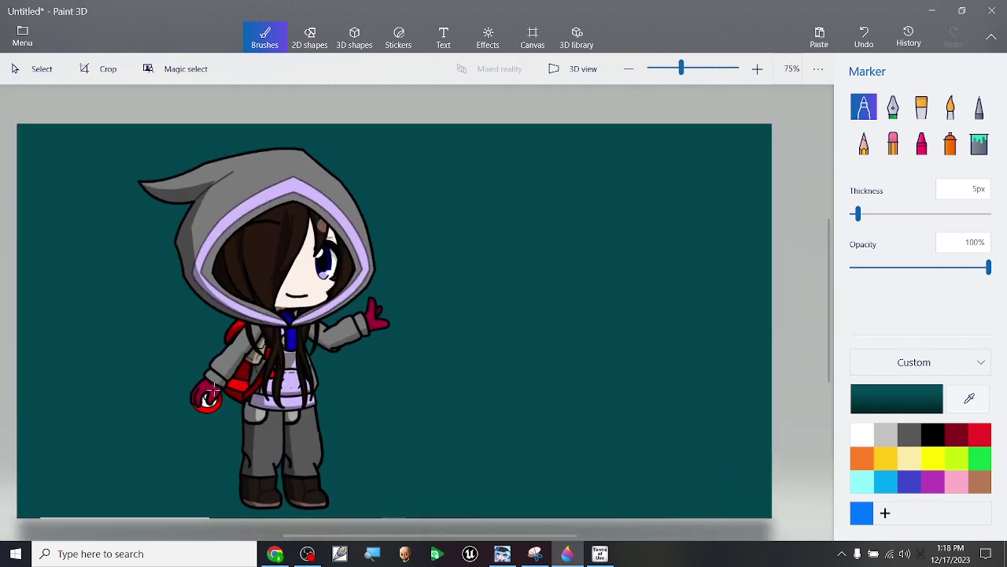
scroll(214, 390, "up", 3)
left_click(968, 400)
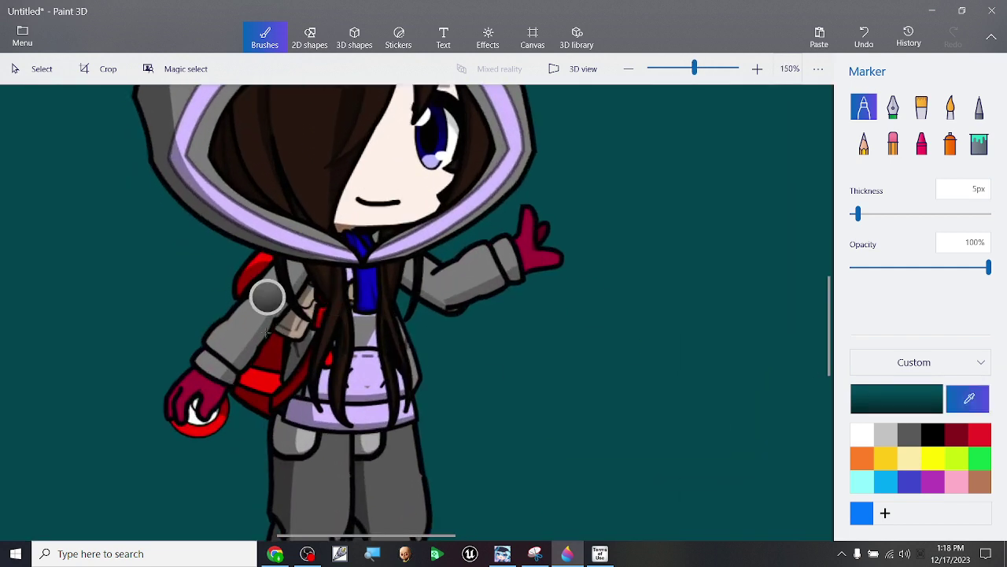
left_click(262, 333)
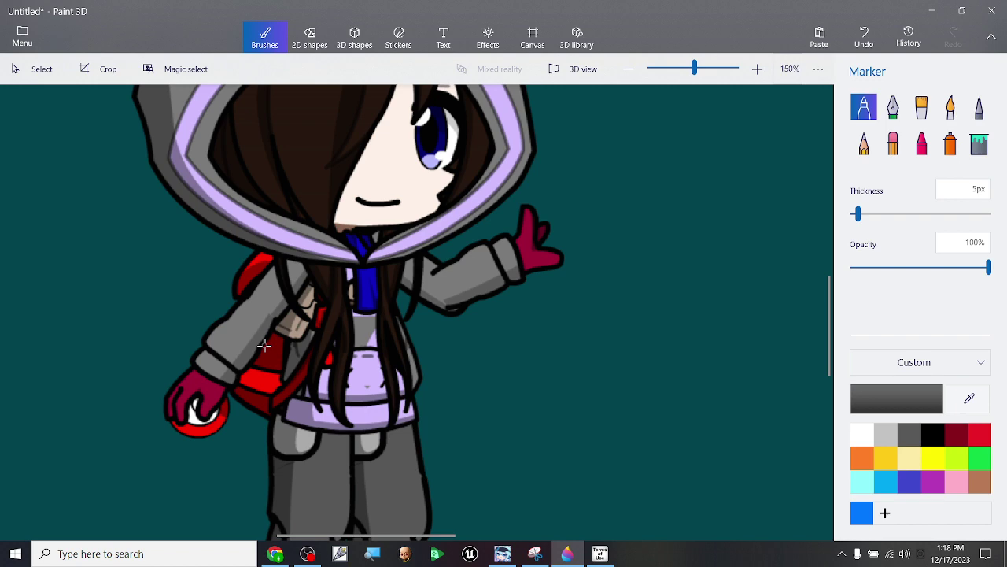
scroll(263, 345, "up", 3)
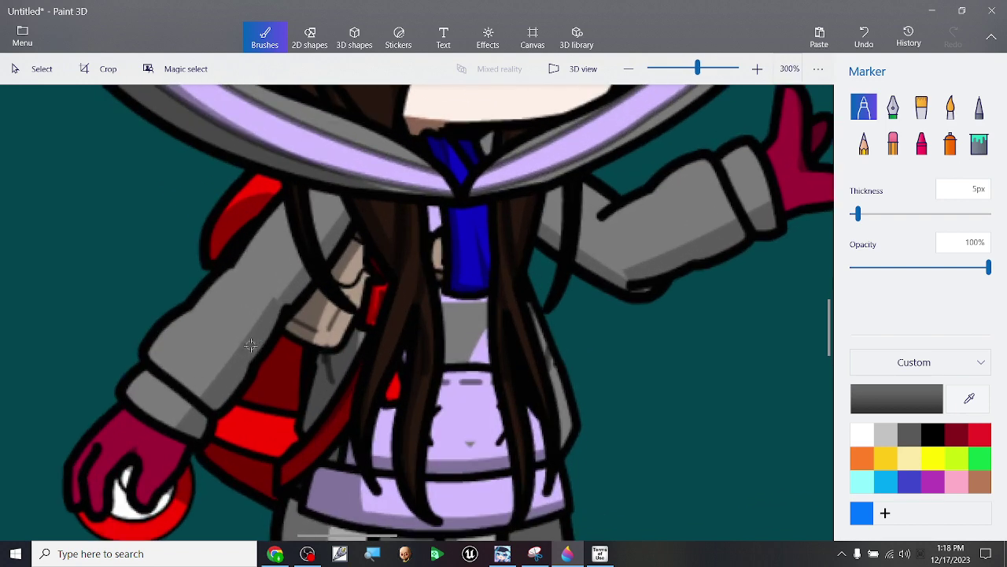
scroll(228, 349, "up", 1)
scroll(234, 349, "down", 1)
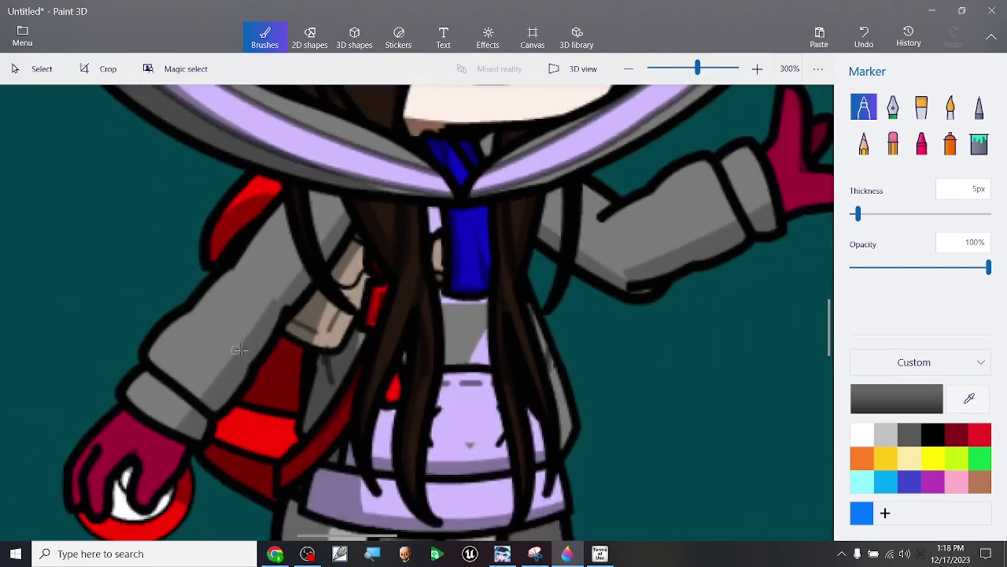
scroll(288, 335, "up", 1)
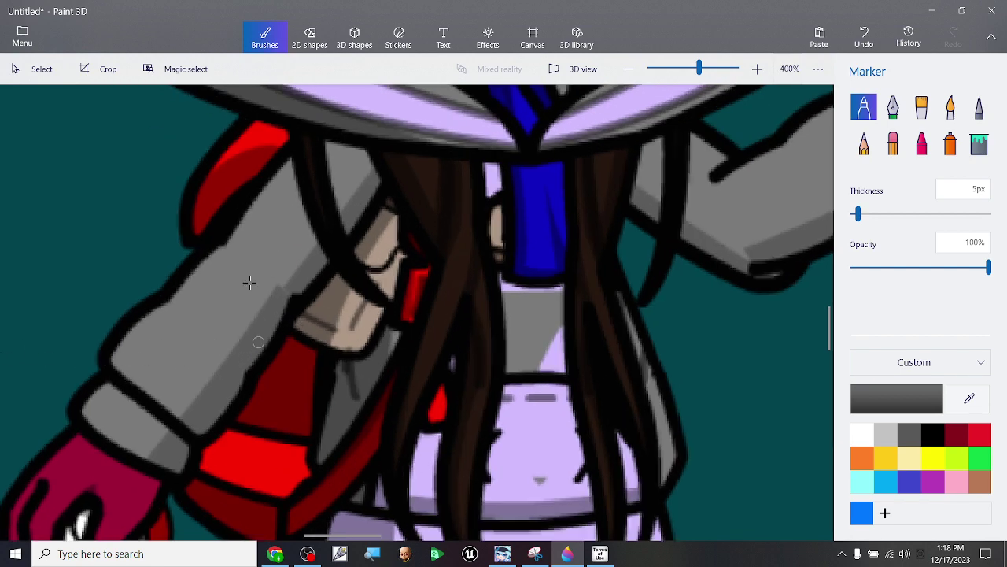
scroll(344, 319, "down", 5)
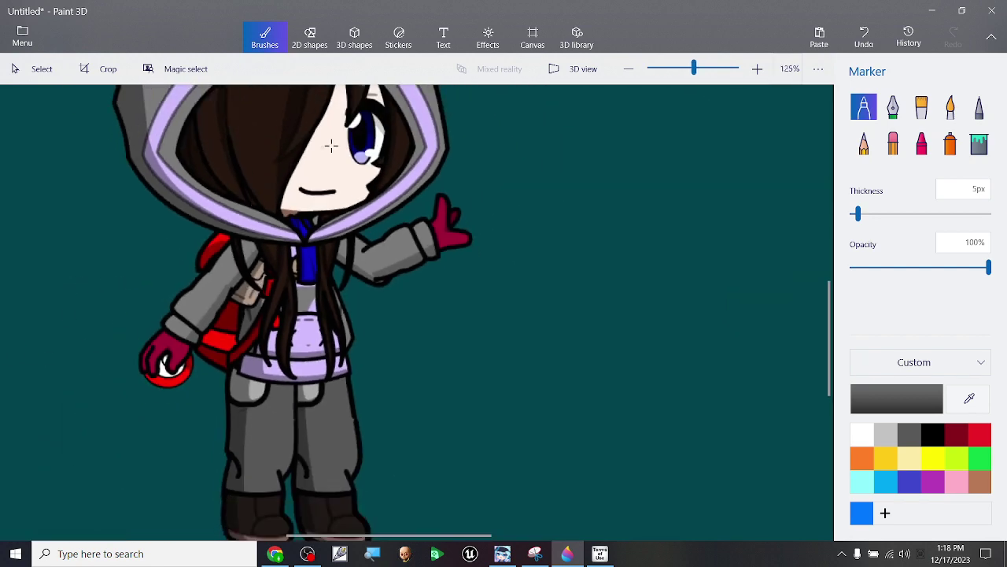
scroll(94, 412, "up", 3)
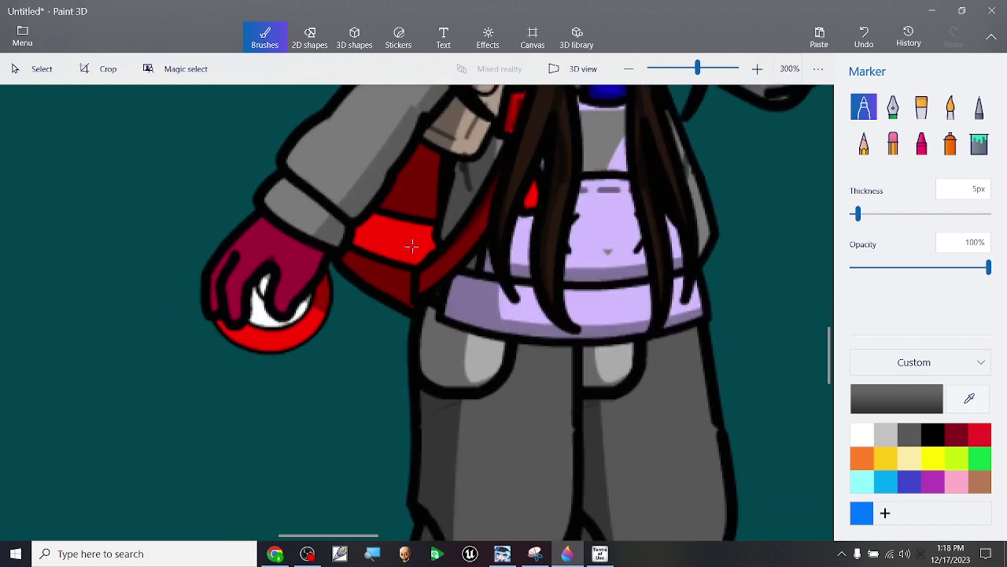
scroll(708, 317, "up", 3)
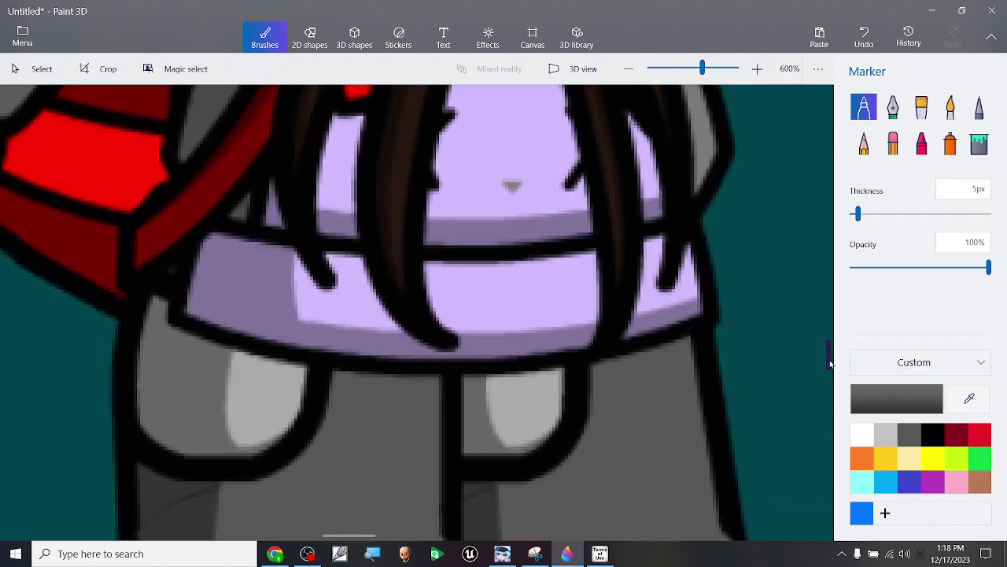
Step: Shade the upper sleeve and down its length with darker grey strokes
left_click_drag(829, 363, 832, 326)
scroll(22, 354, "down", 3)
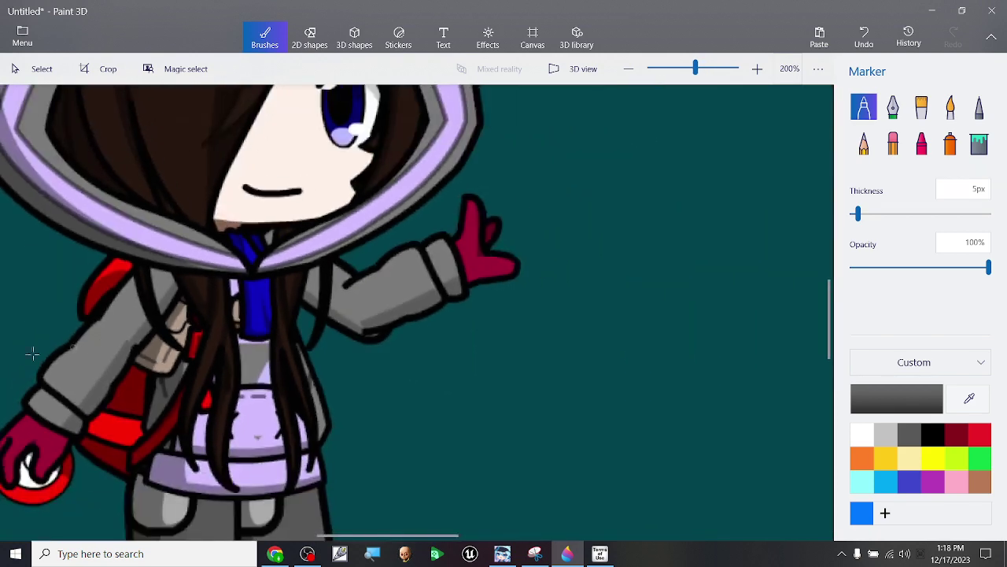
scroll(22, 354, "up", 2)
scroll(108, 342, "up", 2)
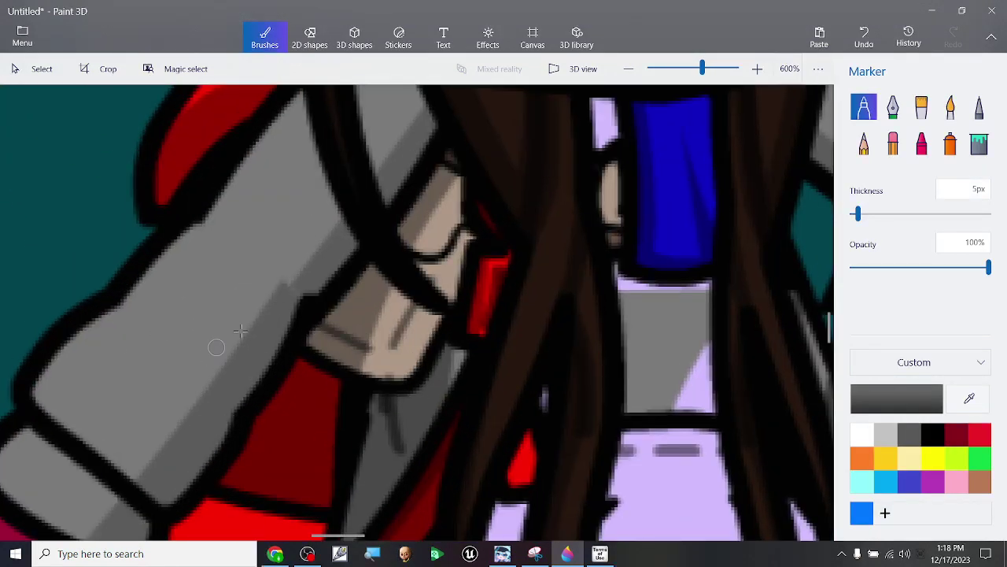
mouse_move(280, 277)
left_mouse_down()
mouse_move(236, 313)
mouse_move(278, 302)
mouse_move(223, 355)
mouse_move(239, 324)
mouse_move(204, 370)
mouse_move(217, 373)
mouse_move(234, 343)
mouse_move(188, 406)
mouse_move(219, 362)
mouse_move(203, 421)
left_mouse_up()
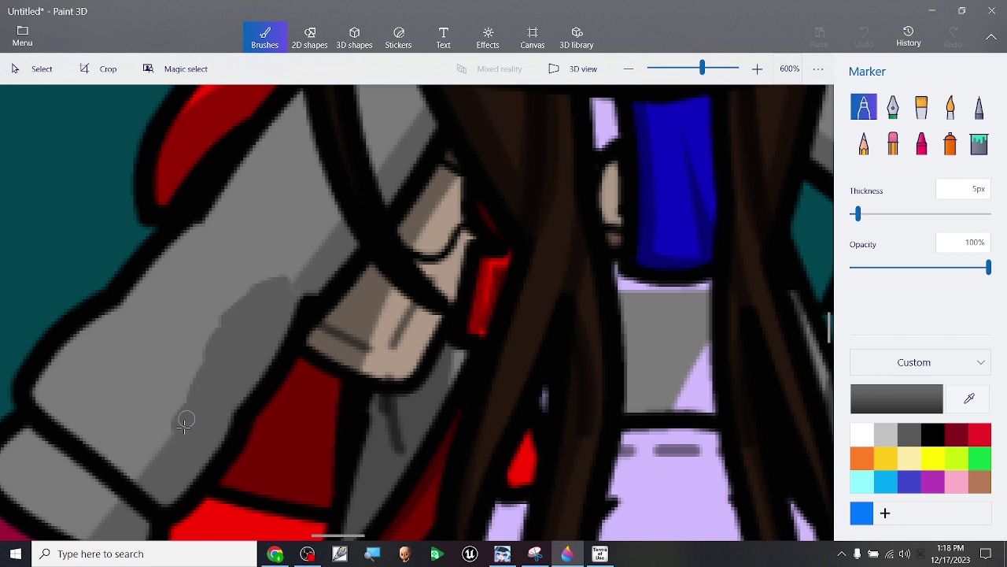
left_click_drag(141, 465, 206, 365)
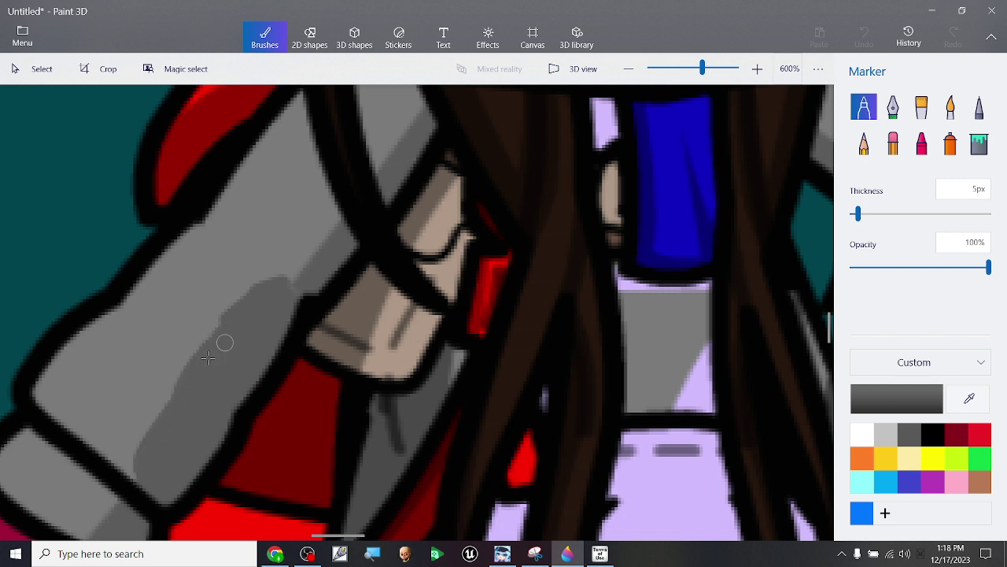
mouse_move(130, 474)
left_mouse_down()
mouse_move(197, 346)
mouse_move(179, 387)
mouse_move(216, 331)
mouse_move(168, 367)
mouse_move(202, 346)
left_mouse_up()
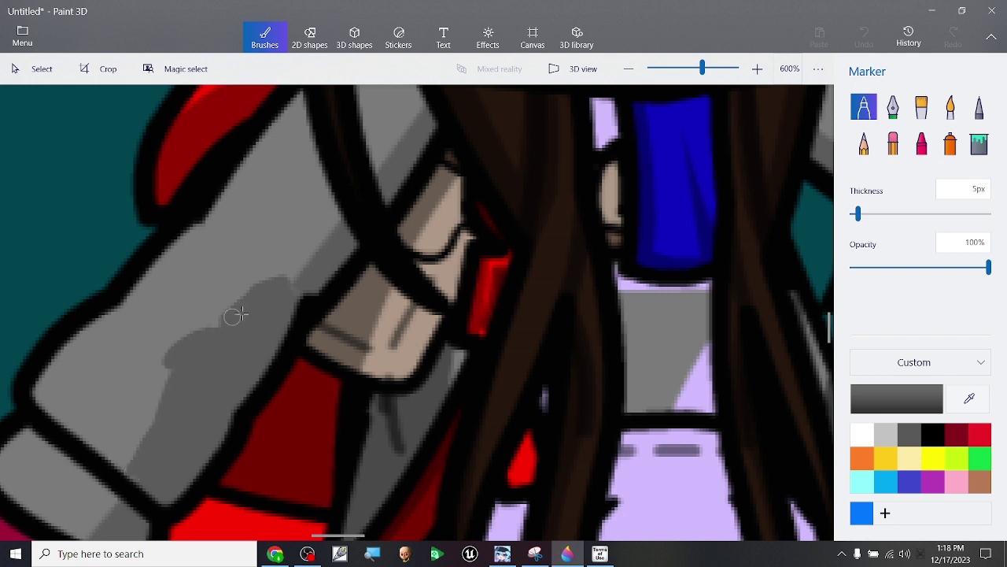
mouse_move(244, 302)
left_mouse_down()
mouse_move(76, 396)
mouse_move(29, 404)
mouse_move(135, 475)
left_mouse_up()
Step: Paint dark grey over the sleeve's light strip, then sample the sleeve grey
mouse_move(152, 421)
left_mouse_down()
mouse_move(189, 351)
mouse_move(140, 385)
mouse_move(156, 359)
mouse_move(138, 387)
mouse_move(179, 372)
mouse_move(141, 380)
mouse_move(169, 359)
mouse_move(48, 417)
mouse_move(179, 368)
mouse_move(146, 437)
mouse_move(139, 405)
left_mouse_up()
left_click_drag(170, 361, 141, 388)
left_click_drag(65, 406, 152, 400)
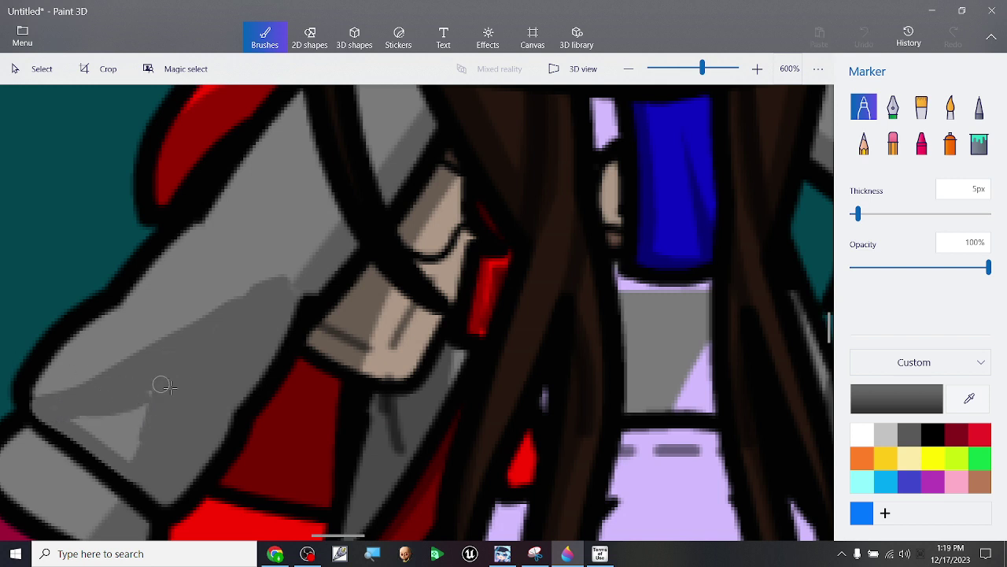
mouse_move(140, 455)
left_mouse_down()
mouse_move(102, 422)
mouse_move(88, 417)
mouse_move(135, 461)
mouse_move(71, 419)
mouse_move(130, 423)
left_mouse_up()
left_click(984, 402)
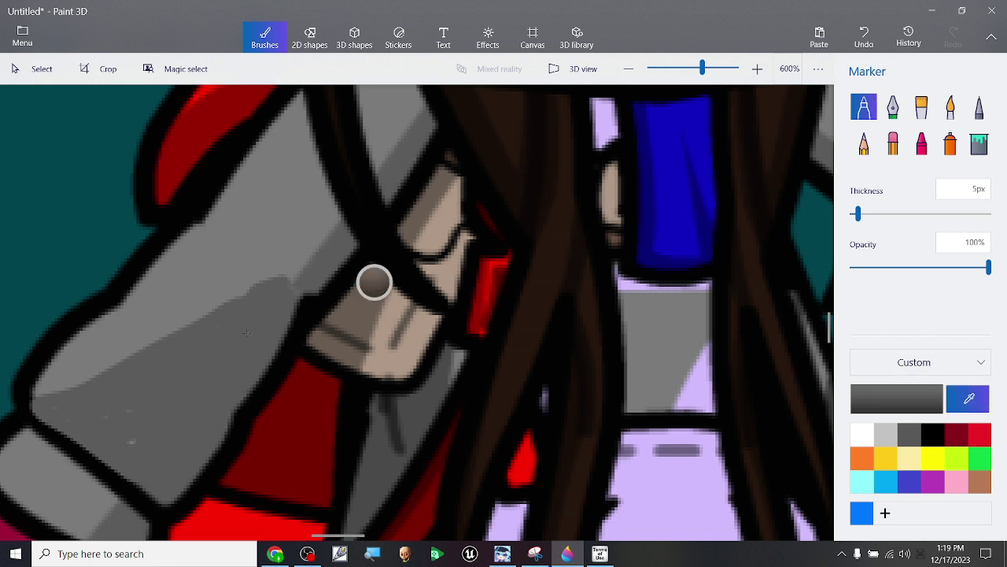
left_click(130, 407)
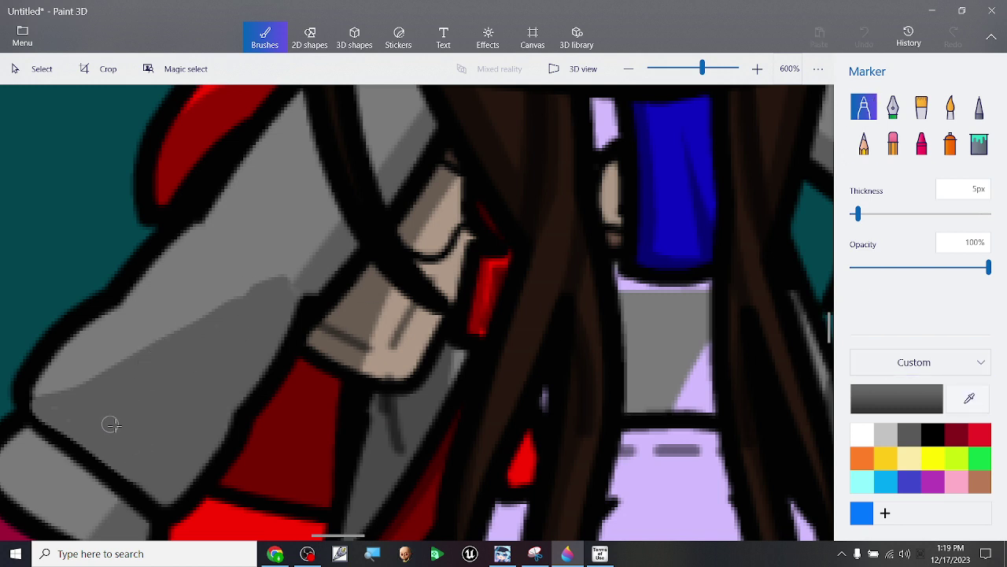
Step: Dab grey on the sleeve, then sample black and redraw the sleeve corner's outline
left_click(59, 417)
scroll(74, 430, "down", 3)
scroll(118, 378, "up", 3)
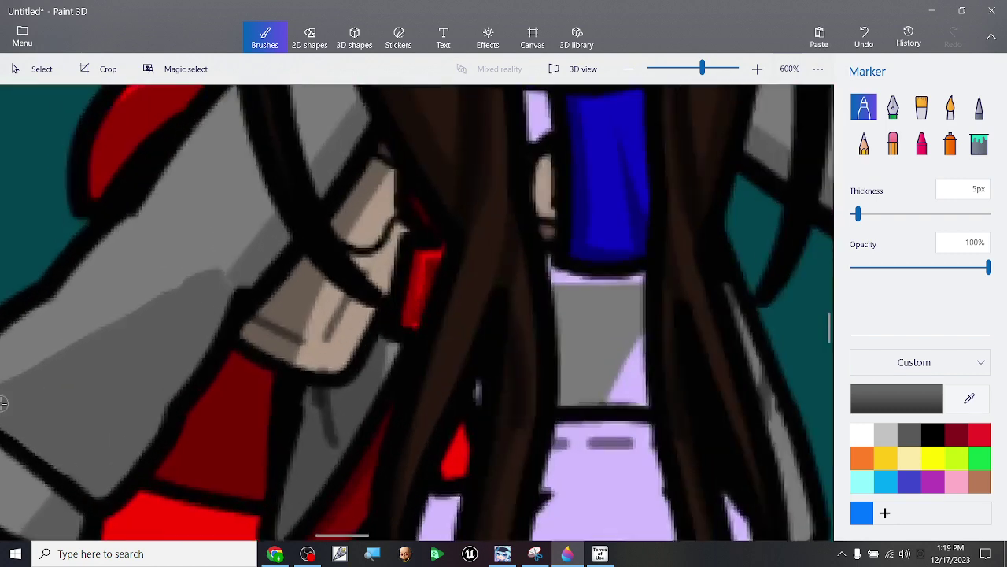
scroll(173, 321, "down", 1)
scroll(173, 321, "up", 2)
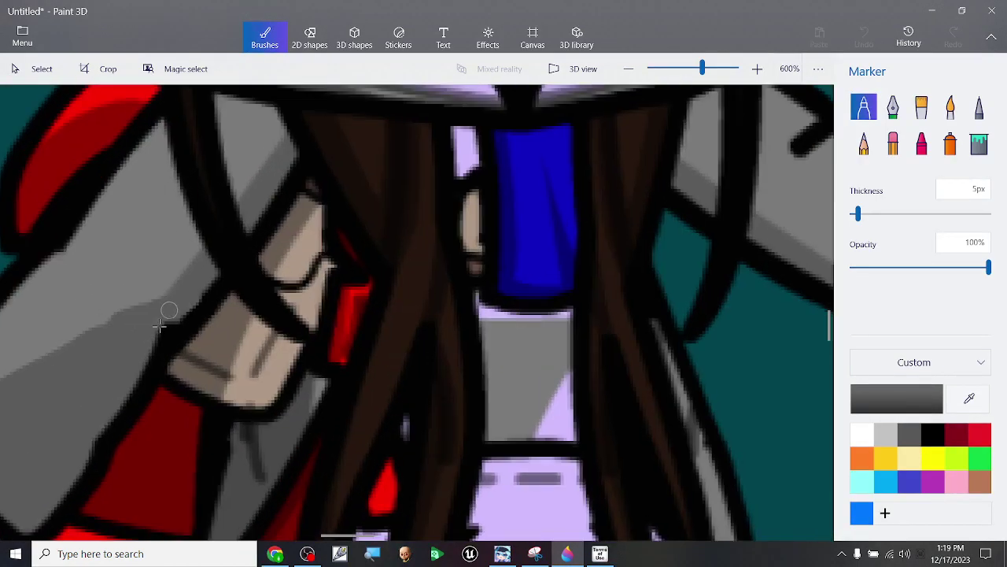
scroll(160, 323, "down", 5)
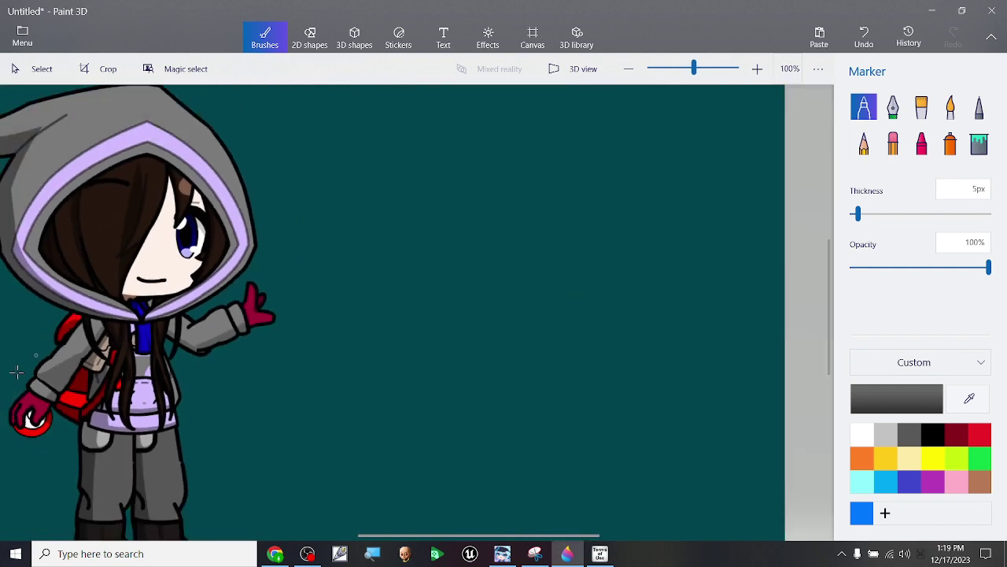
scroll(16, 374, "up", 6)
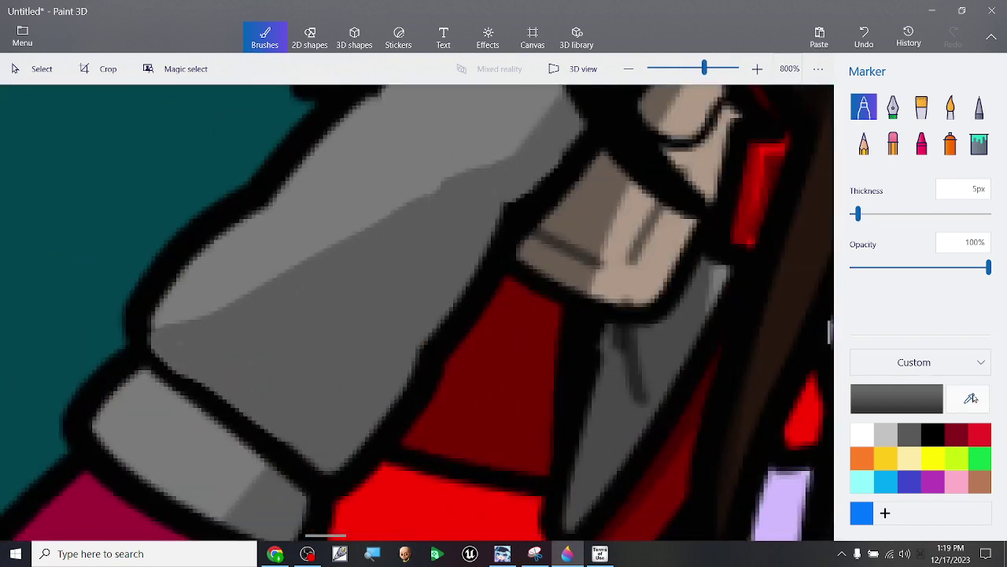
left_click(971, 399)
left_click(432, 354)
scroll(140, 350, "up", 3)
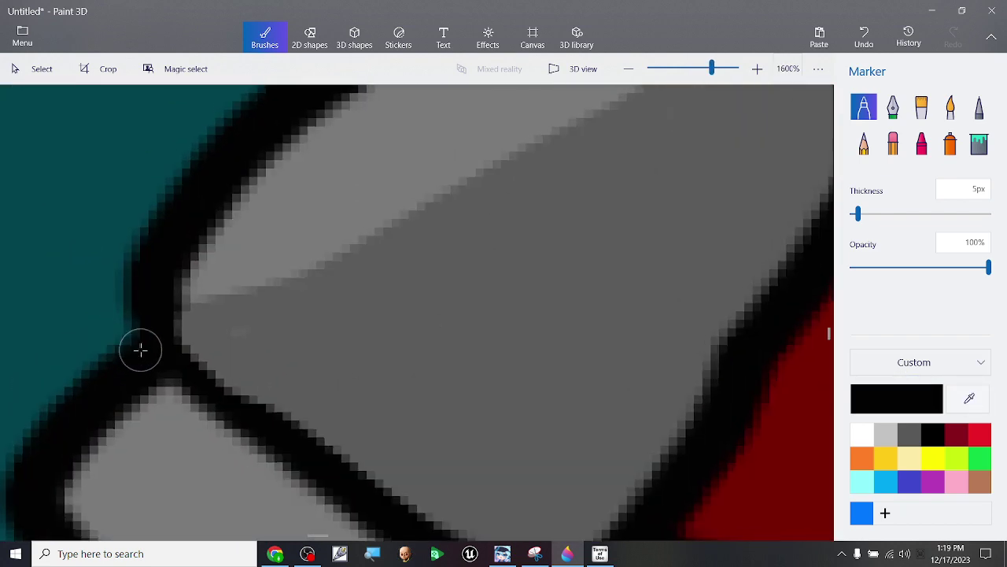
mouse_move(140, 350)
left_mouse_down()
mouse_move(174, 335)
mouse_move(194, 381)
mouse_move(416, 532)
left_mouse_up()
Step: Resample the sleeve colours and repaint the sleeve corner, redoing one misplaced stroke
left_click(969, 398)
left_click(488, 294)
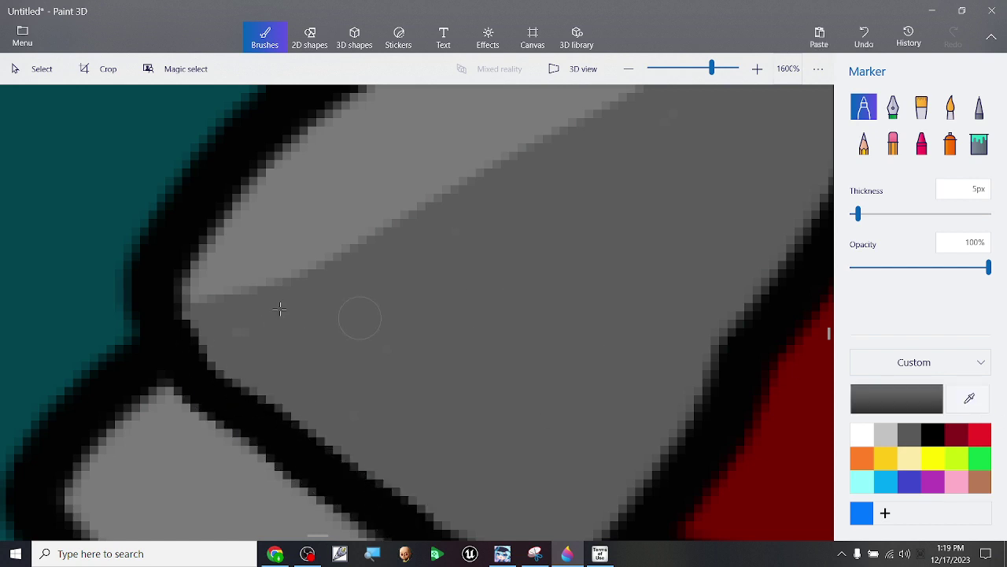
scroll(449, 267, "down", 5)
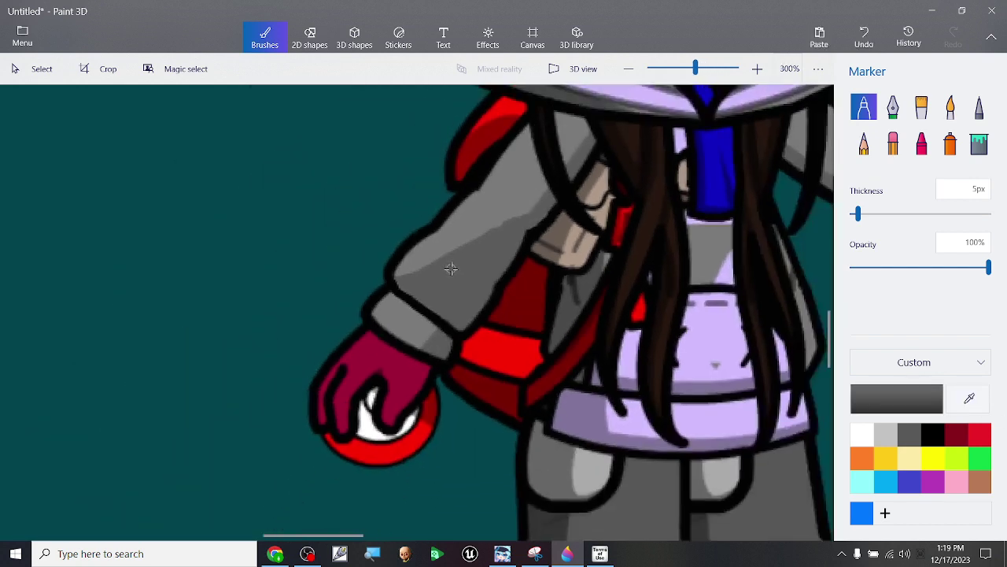
scroll(451, 268, "down", 1)
scroll(724, 240, "up", 5)
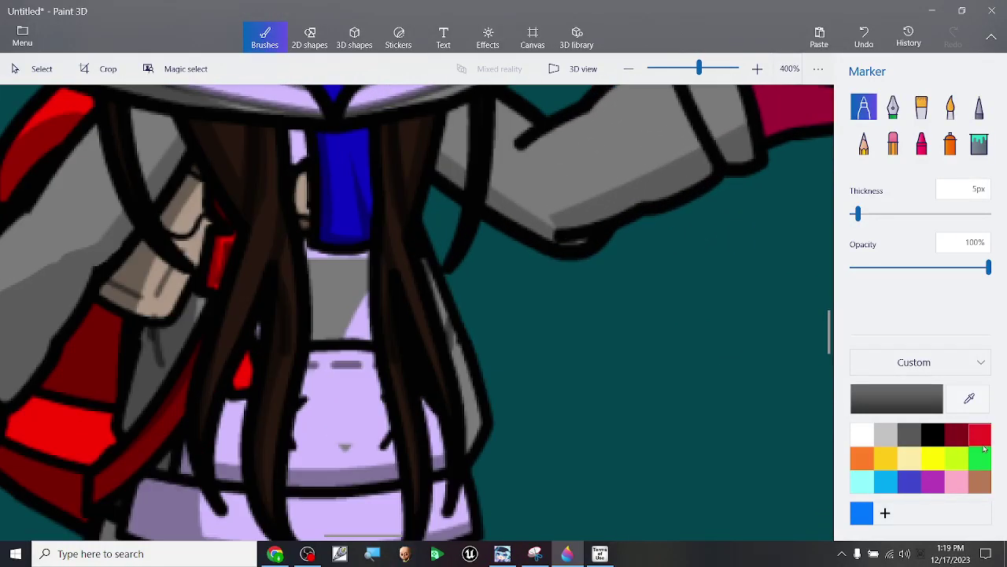
left_click(969, 398)
left_click(645, 206)
scroll(493, 271, "up", 5)
mouse_move(470, 278)
left_mouse_down()
mouse_move(448, 327)
mouse_move(463, 321)
mouse_move(438, 344)
mouse_move(467, 356)
mouse_move(546, 347)
mouse_move(563, 320)
mouse_move(544, 333)
mouse_move(559, 313)
mouse_move(535, 335)
mouse_move(533, 319)
mouse_move(491, 335)
mouse_move(525, 296)
mouse_move(477, 304)
mouse_move(510, 318)
mouse_move(521, 339)
mouse_move(564, 297)
mouse_move(536, 307)
mouse_move(547, 287)
mouse_move(511, 300)
mouse_move(555, 311)
left_mouse_up()
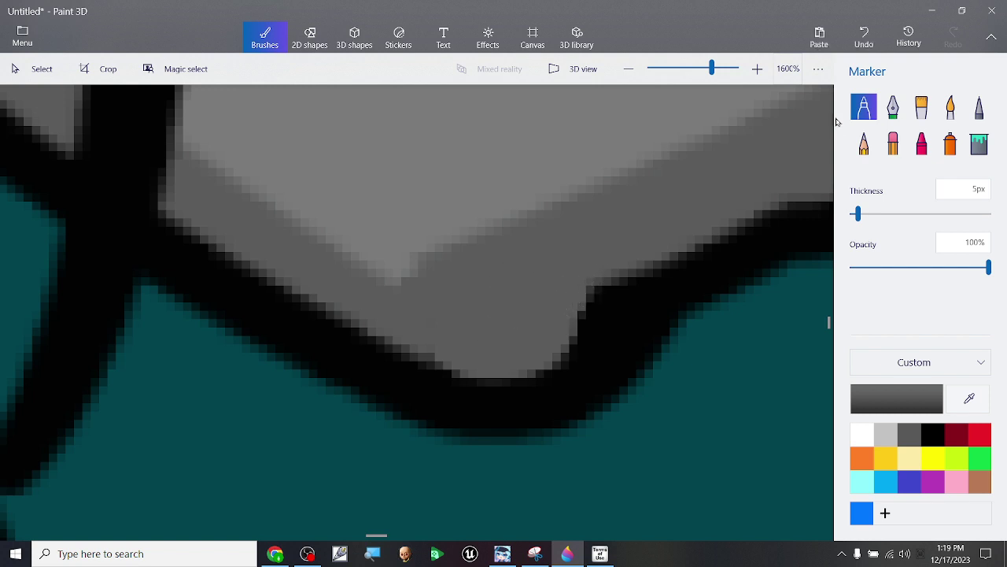
left_click(864, 37)
mouse_move(478, 281)
left_mouse_down()
mouse_move(415, 293)
mouse_move(443, 286)
mouse_move(448, 267)
left_mouse_up()
Step: Zoom in on the face and eyedrop the hair's dark brown (170e09)
scroll(497, 296, "down", 3)
scroll(497, 299, "up", 3)
scroll(508, 338, "down", 5)
scroll(506, 332, "down", 2)
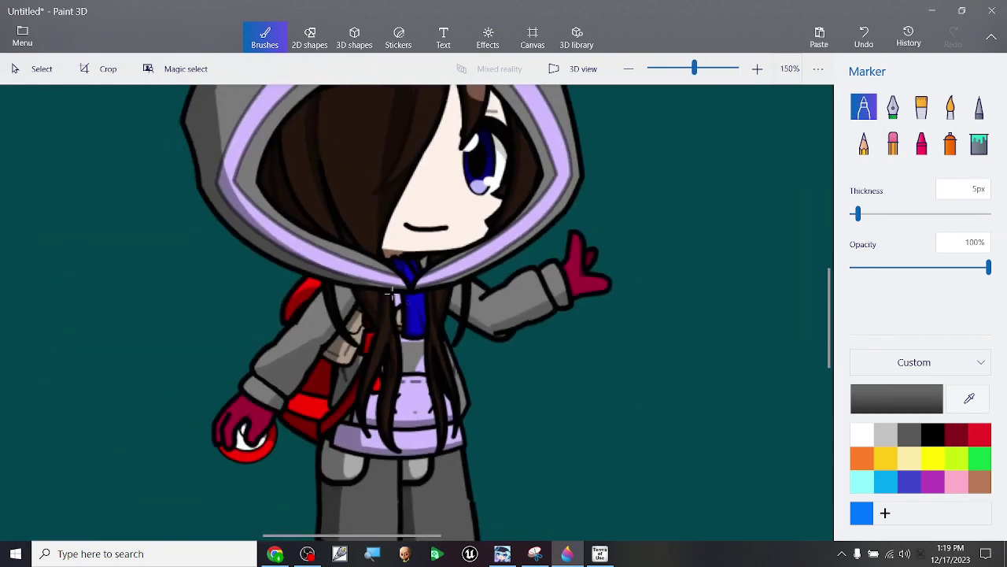
scroll(401, 250, "up", 1)
scroll(416, 218, "down", 1)
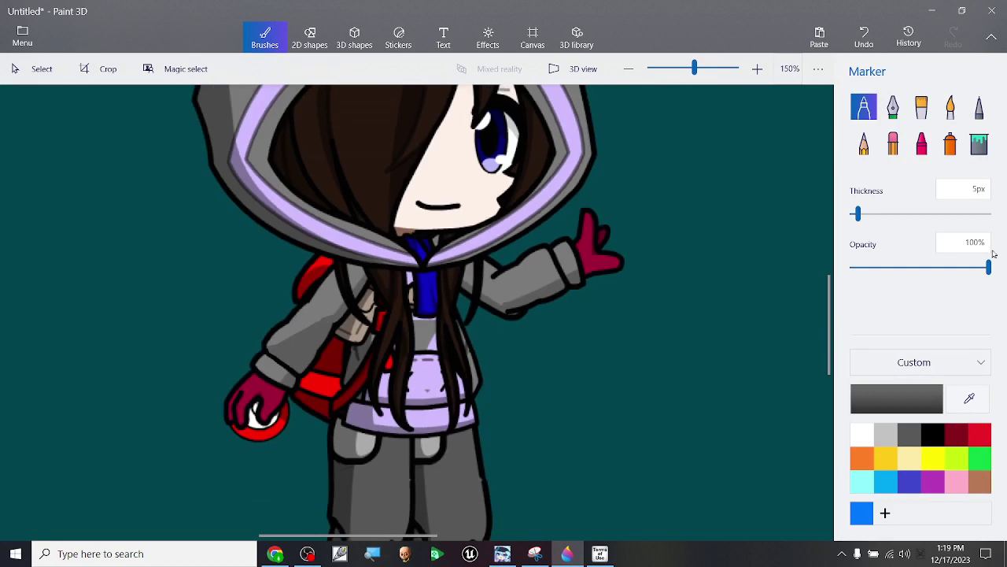
left_click_drag(832, 341, 315, 322)
scroll(311, 279, "up", 2)
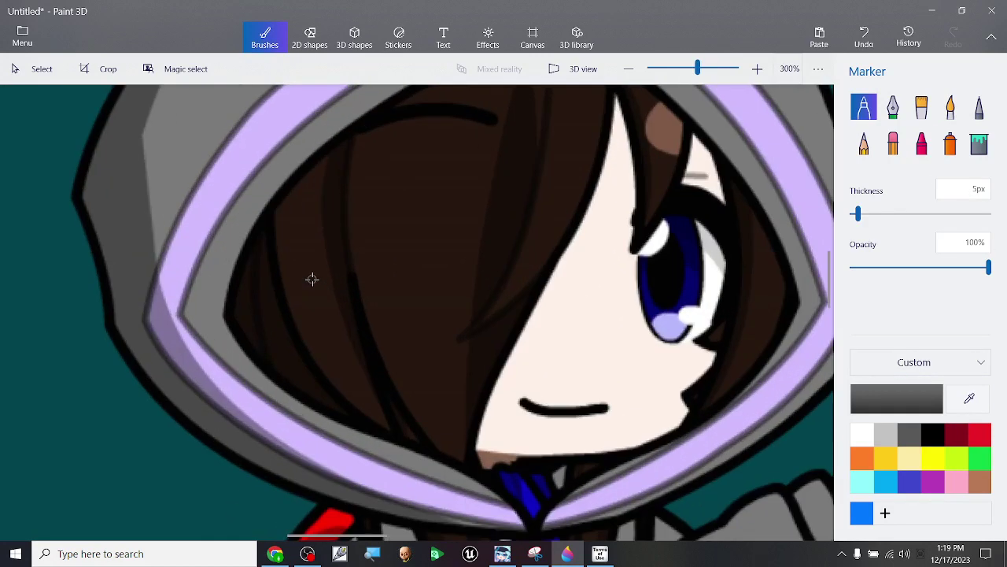
left_click(970, 402)
left_click(500, 234)
Step: Draw a dark brown Marker stroke down the hair inside the hood
scroll(346, 186, "up", 2)
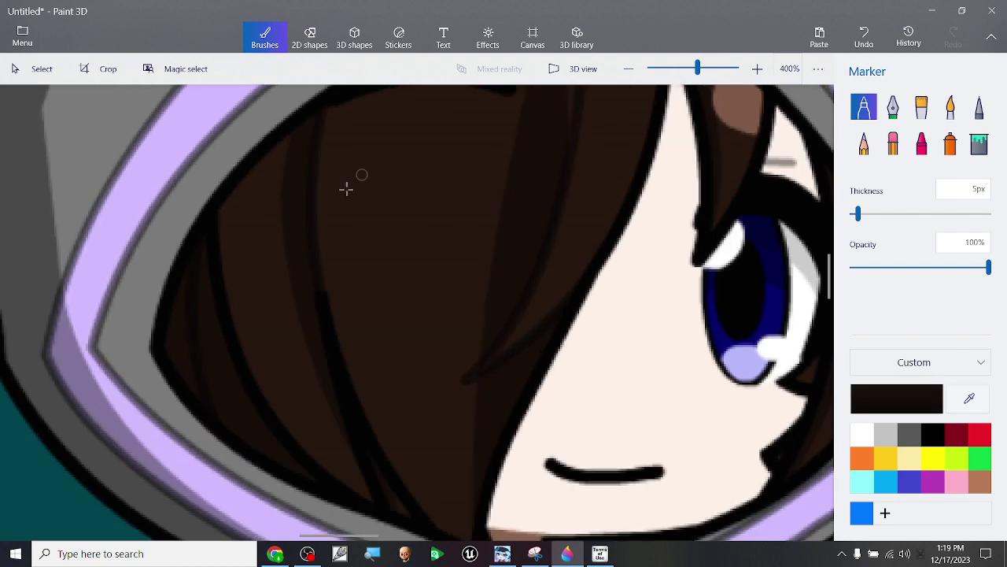
scroll(443, 198, "down", 2)
scroll(436, 159, "up", 1)
mouse_move(421, 137)
left_mouse_down()
mouse_move(412, 129)
mouse_move(409, 180)
left_mouse_up()
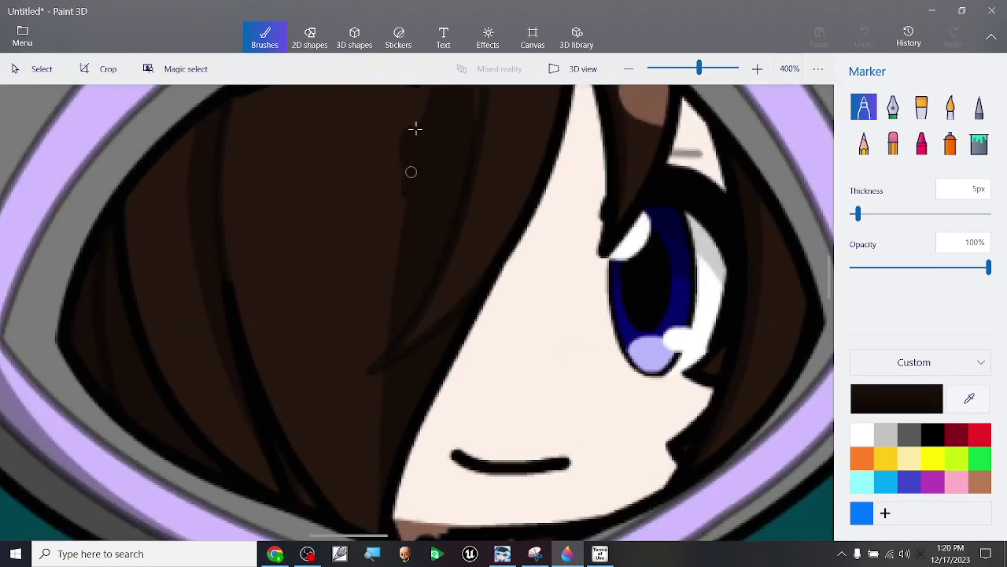
scroll(849, 201, "down", 3)
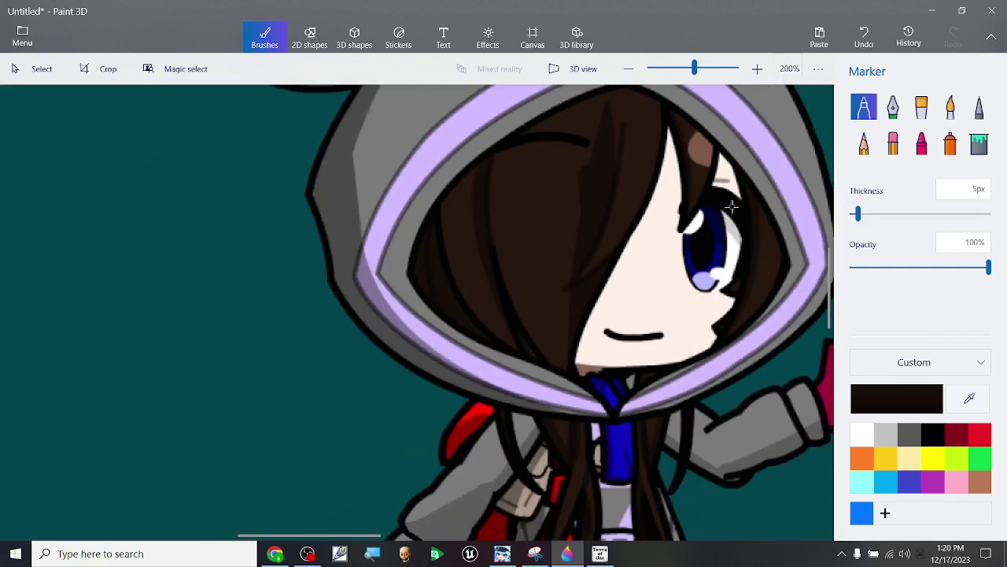
Step: Change the drawing colour to pale tan c19c87 in Edit color
left_click(934, 401)
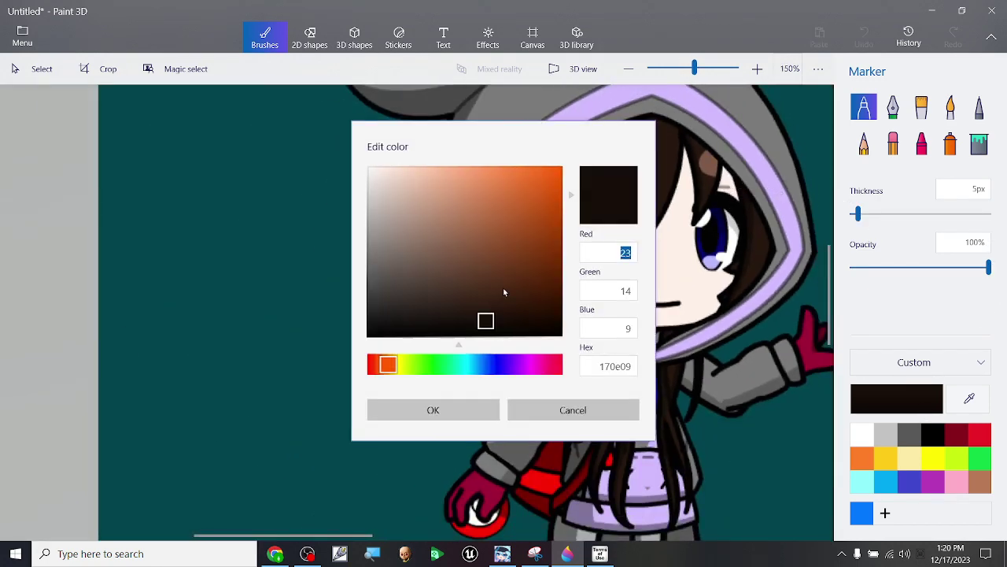
left_click_drag(485, 321, 427, 209)
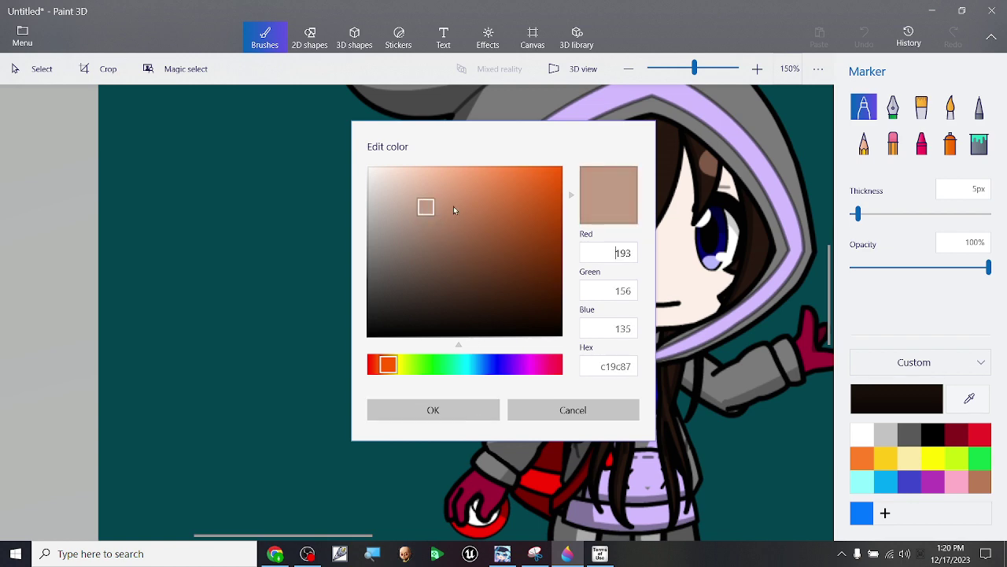
left_click(456, 414)
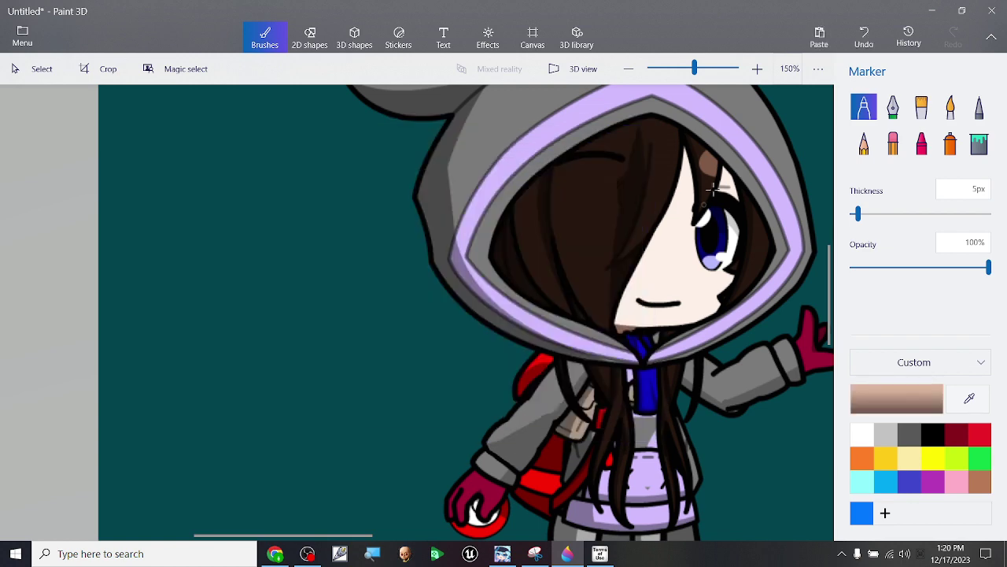
scroll(724, 204, "up", 5)
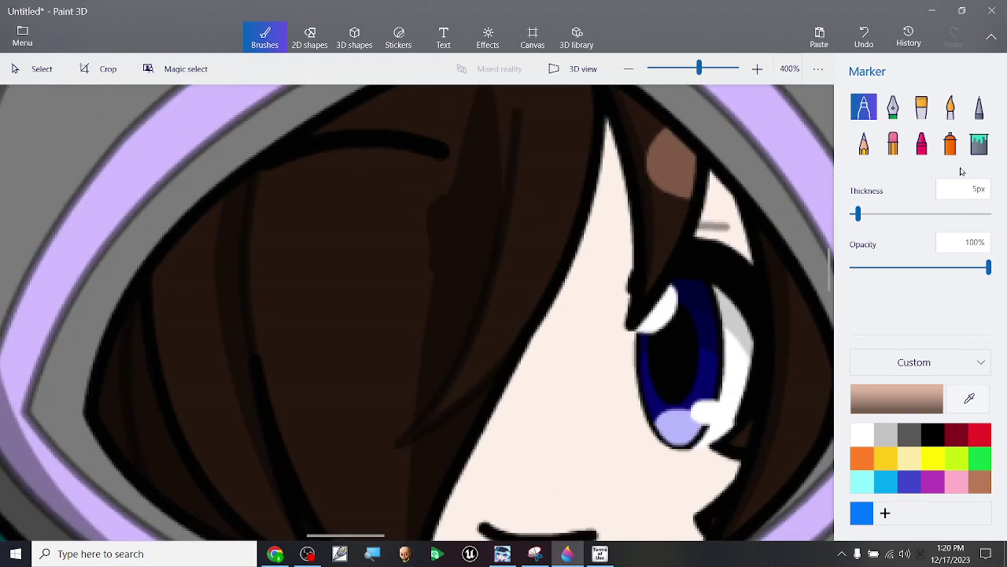
Step: Switch to the Spray can at 100% opacity and 25px thickness
left_click(950, 143)
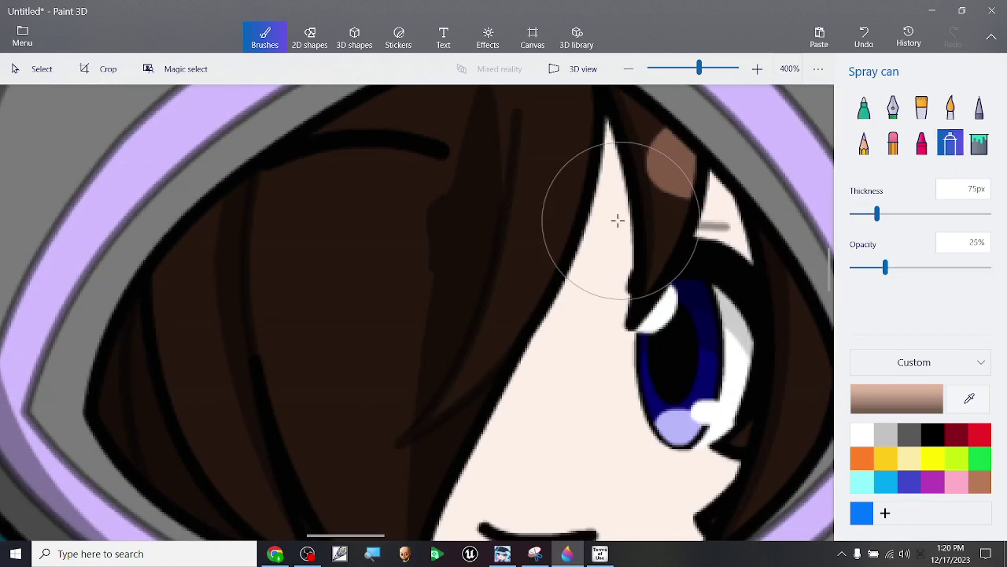
left_click_drag(885, 267, 988, 268)
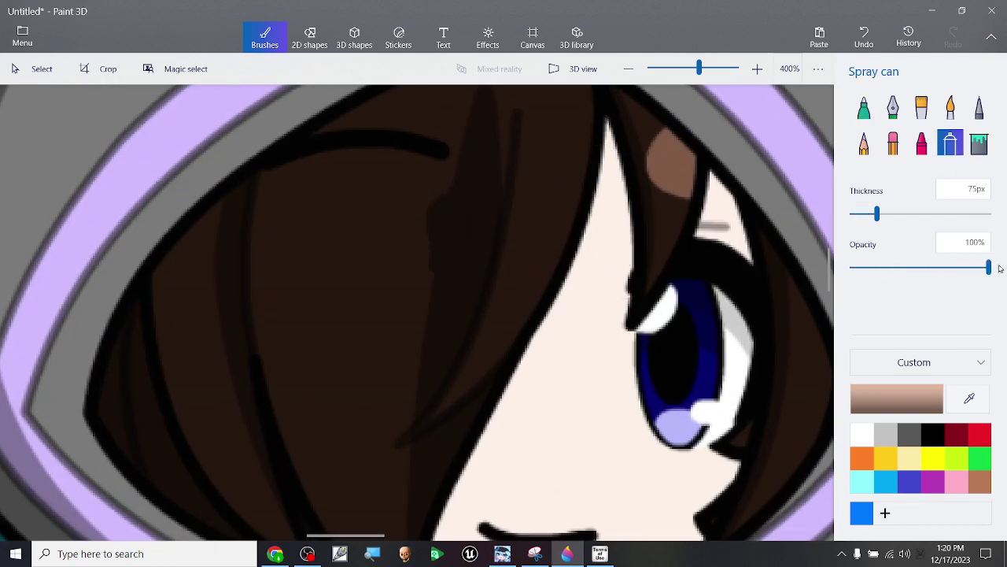
left_click_drag(878, 214, 853, 214)
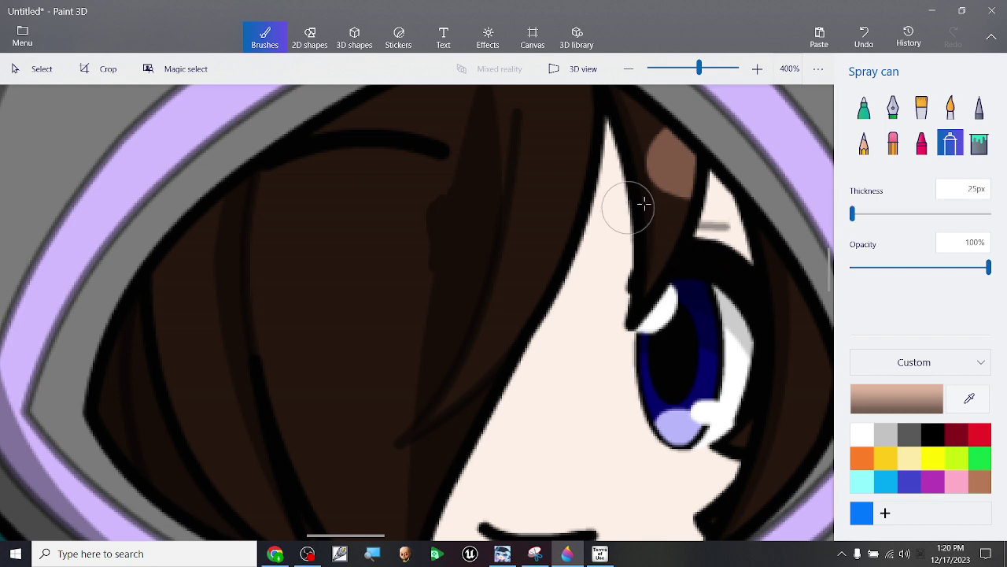
scroll(679, 254, "down", 2)
scroll(685, 267, "up", 2)
scroll(686, 267, "down", 3)
scroll(602, 195, "up", 3)
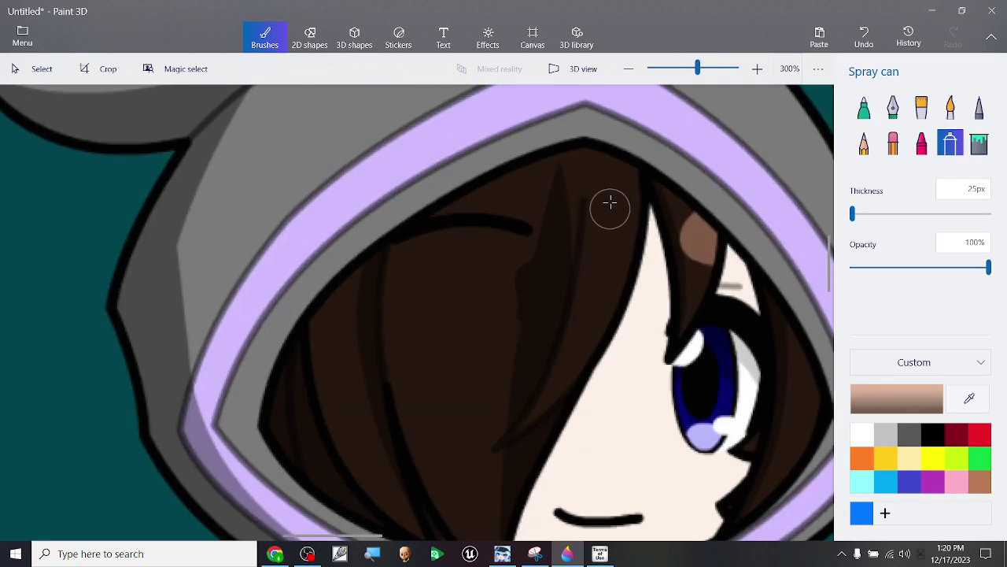
Step: Spray the pale tan highlight across the hair top, filling out its left and right lobes
mouse_move(610, 202)
left_mouse_down()
mouse_move(609, 225)
mouse_move(618, 192)
mouse_move(614, 256)
mouse_move(621, 214)
mouse_move(602, 266)
left_mouse_up()
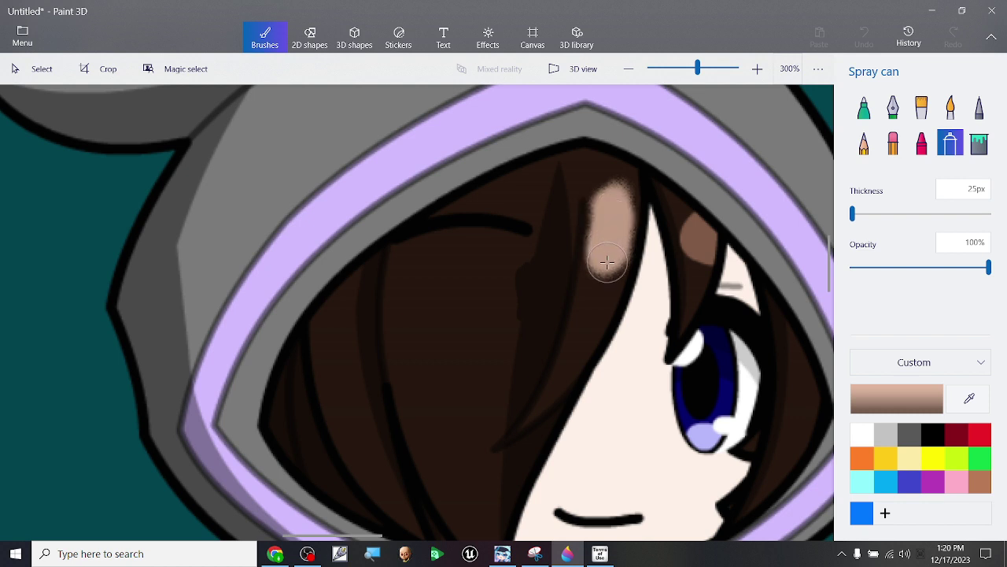
mouse_move(606, 265)
left_mouse_down()
mouse_move(612, 251)
mouse_move(607, 281)
mouse_move(604, 215)
left_mouse_up()
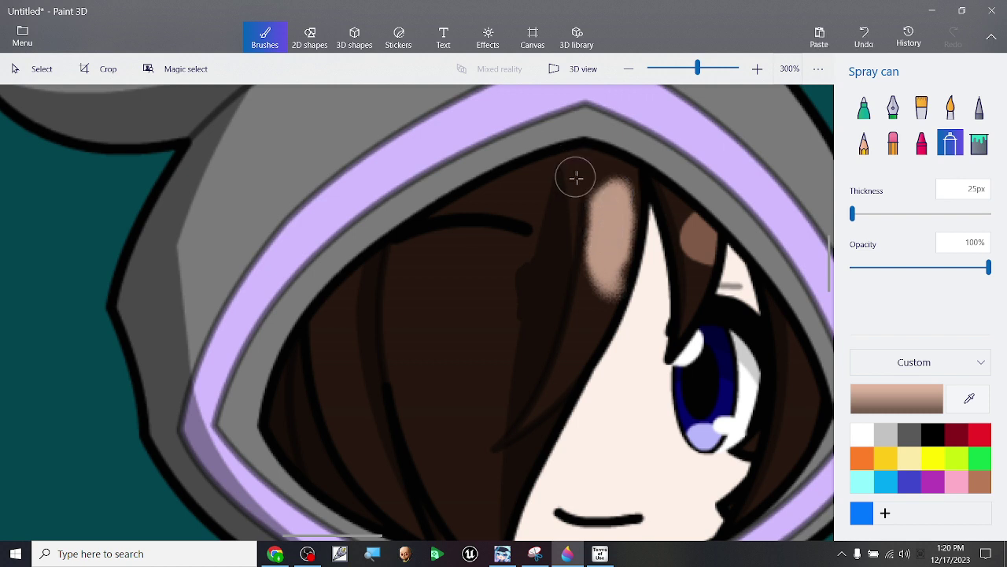
mouse_move(577, 182)
left_mouse_down()
mouse_move(542, 236)
mouse_move(556, 175)
mouse_move(584, 162)
mouse_move(611, 202)
mouse_move(623, 190)
mouse_move(609, 182)
left_mouse_up()
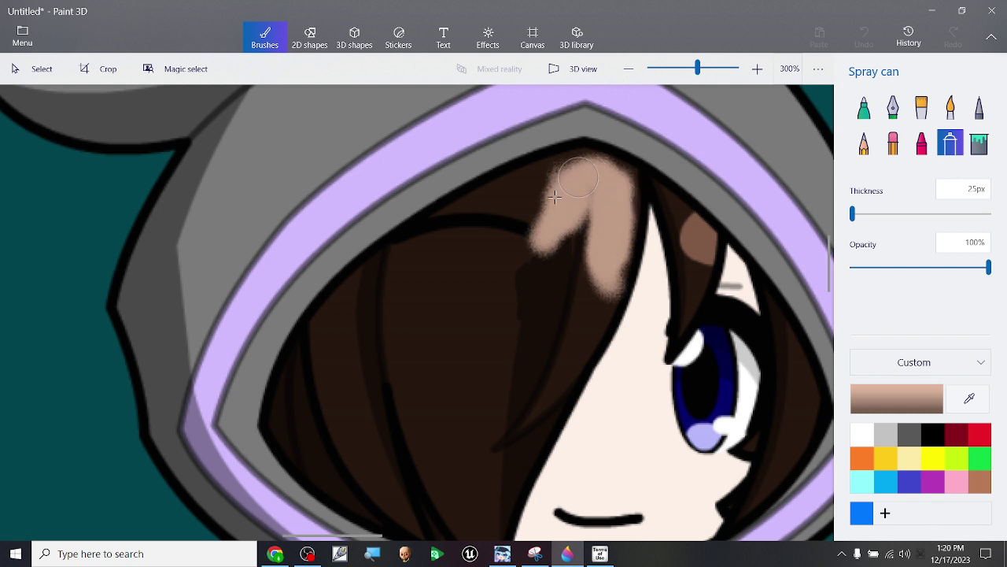
mouse_move(551, 202)
left_mouse_down()
mouse_move(550, 231)
mouse_move(476, 274)
mouse_move(551, 236)
left_mouse_up()
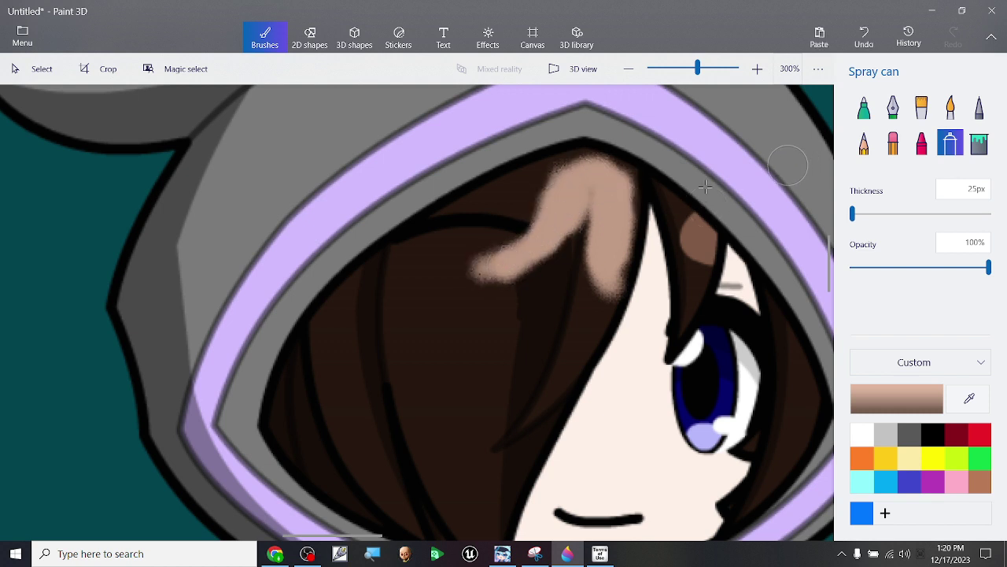
scroll(562, 255, "down", 4)
scroll(588, 240, "up", 4)
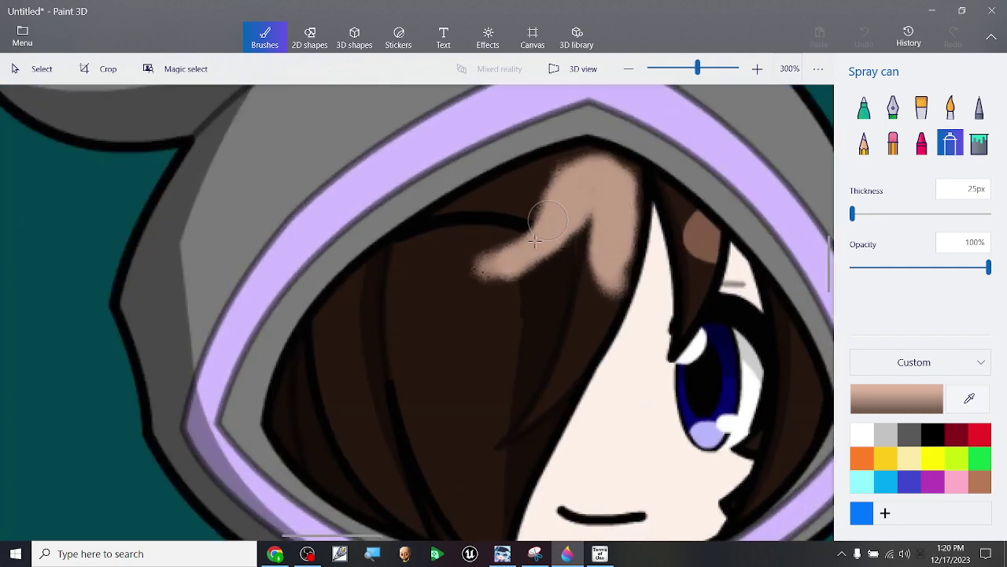
mouse_move(517, 259)
left_mouse_down()
mouse_move(468, 282)
mouse_move(486, 273)
mouse_move(479, 307)
mouse_move(578, 219)
mouse_move(533, 283)
mouse_move(483, 300)
left_mouse_up()
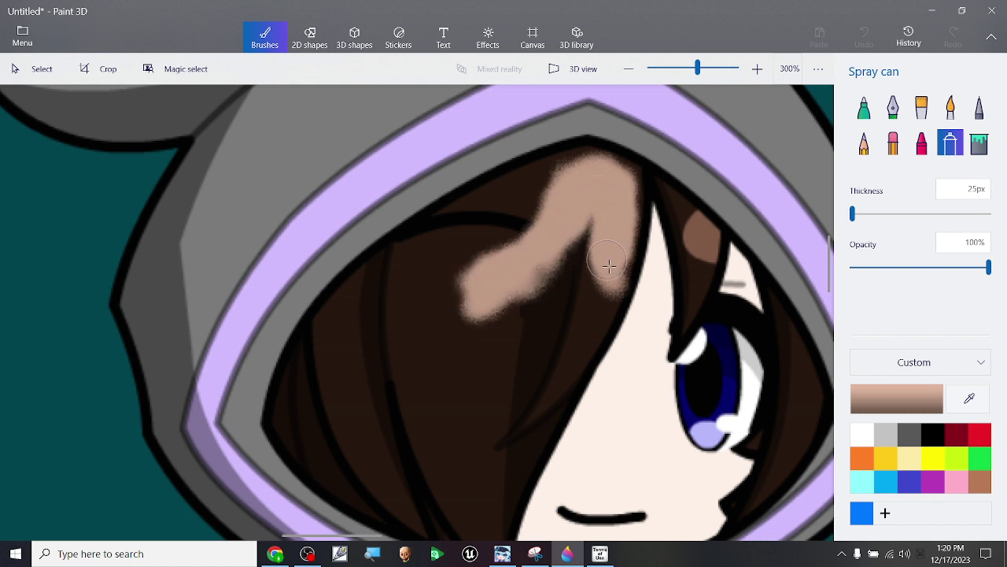
mouse_move(606, 229)
left_mouse_down()
mouse_move(597, 303)
mouse_move(601, 222)
mouse_move(548, 272)
mouse_move(503, 287)
mouse_move(555, 260)
mouse_move(518, 281)
left_mouse_up()
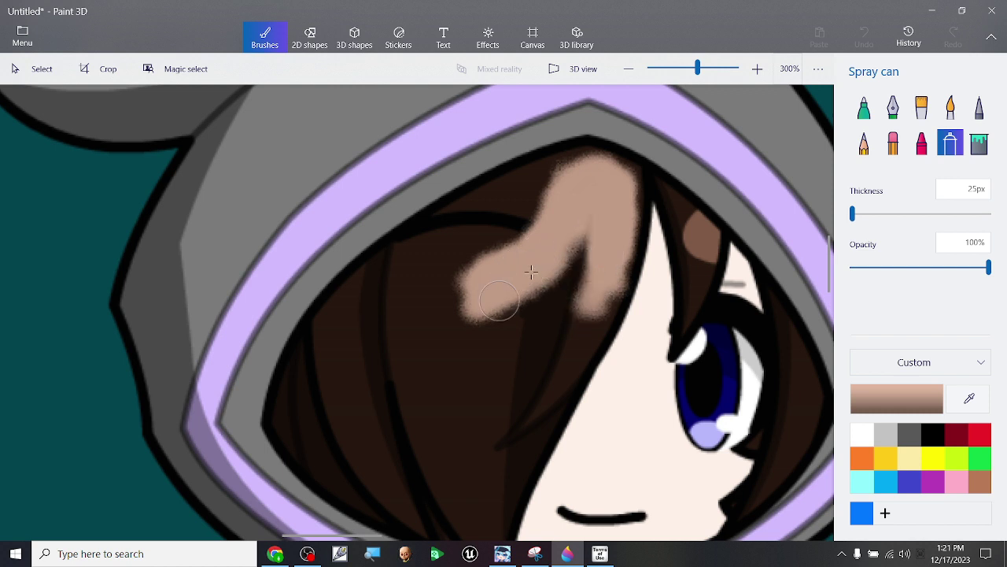
scroll(806, 285, "up", 1, "ctrl")
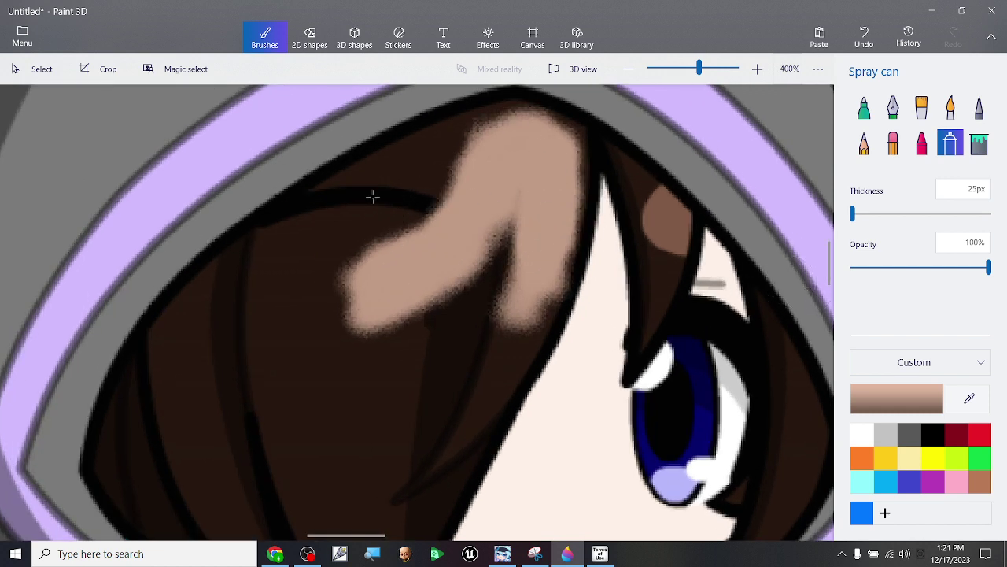
scroll(374, 197, "up", 1, "ctrl")
Step: Draw a black Marker strand line hooking into the hair highlight
left_click(863, 107)
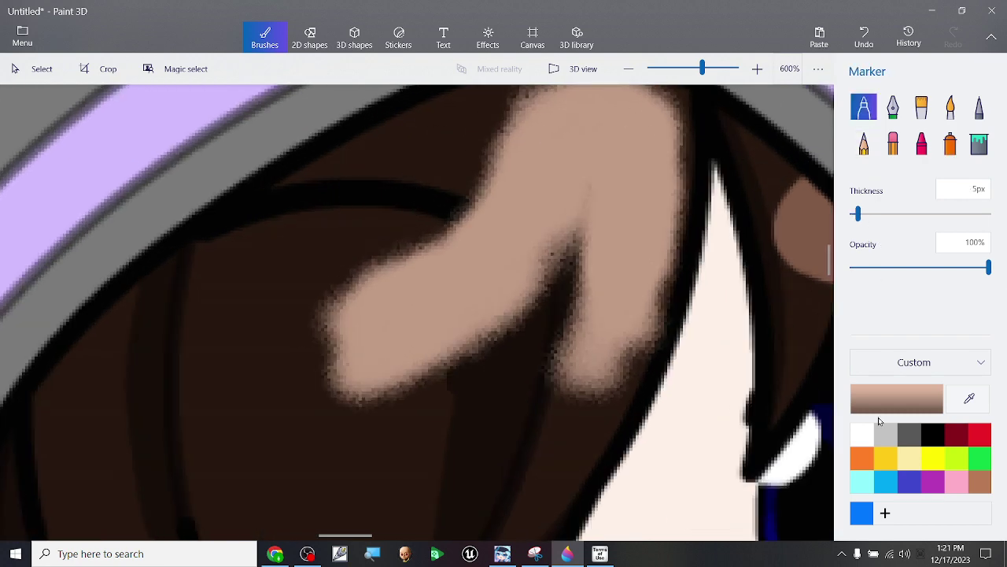
left_click(874, 394)
left_click_drag(391, 289, 371, 382)
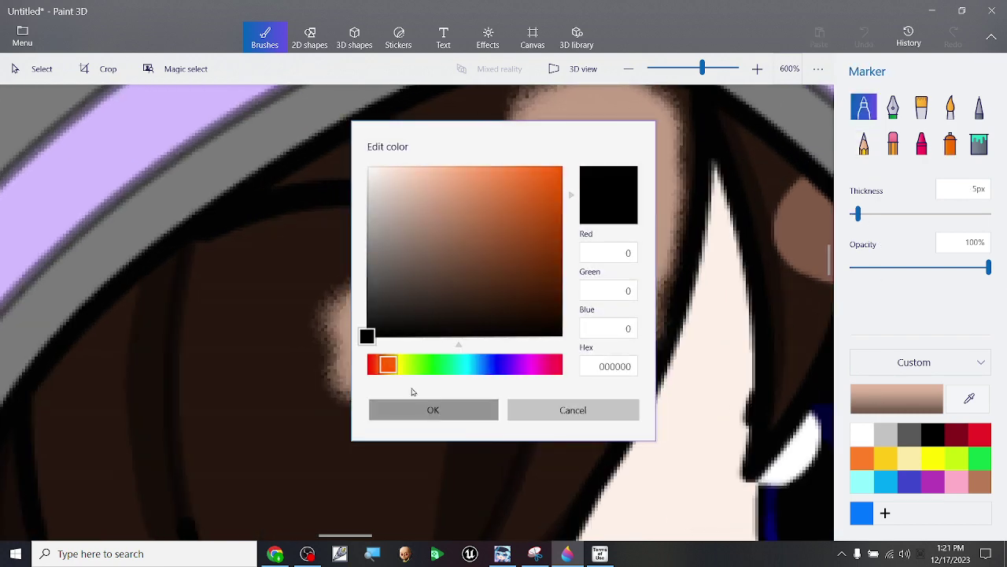
left_click(433, 409)
scroll(435, 234, "up", 1, "ctrl")
mouse_move(479, 194)
left_mouse_down()
mouse_move(522, 222)
mouse_move(467, 201)
mouse_move(520, 244)
left_mouse_up()
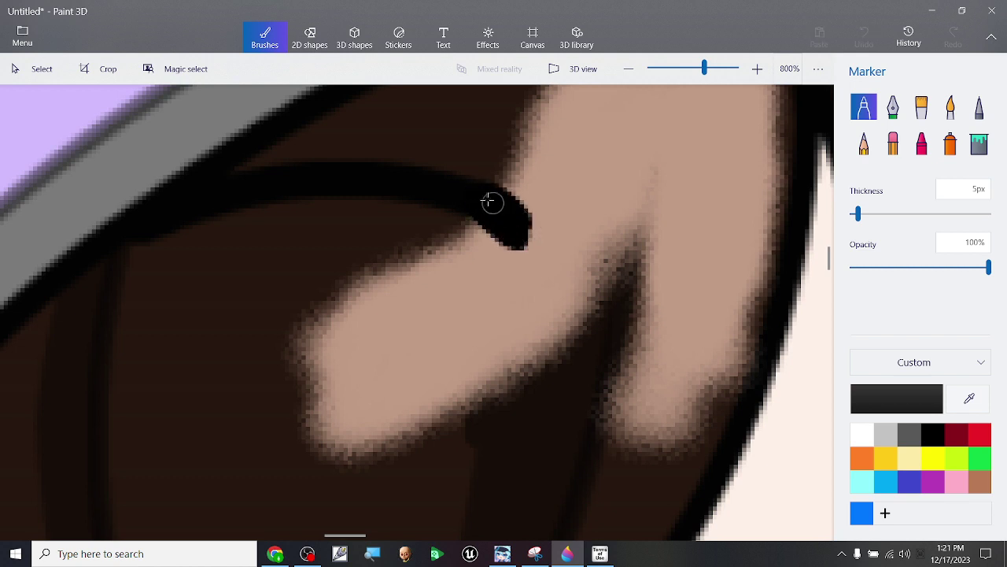
scroll(511, 202, "down", 2, "ctrl")
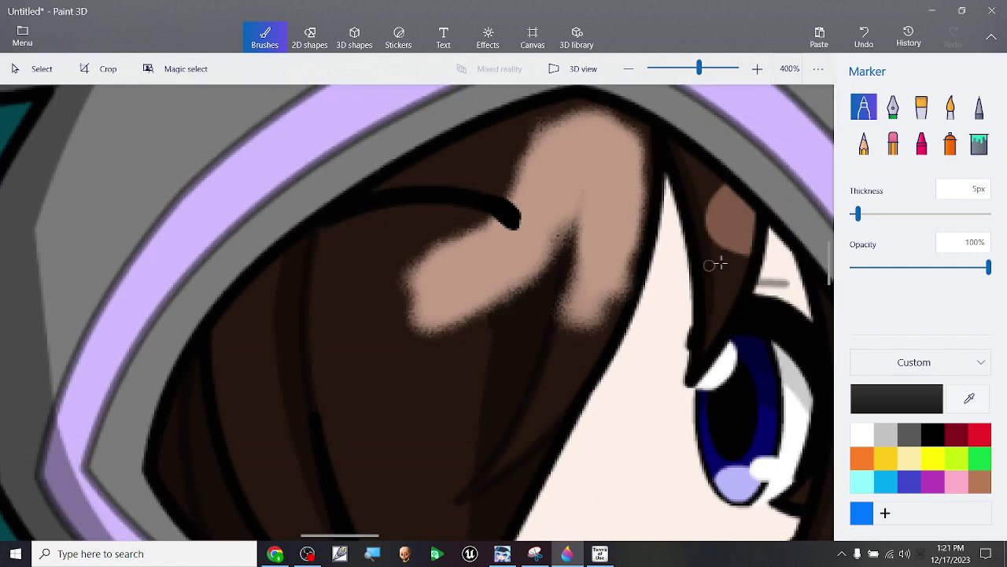
Step: Eyedrop the beige and spray the highlight wider down-left and along the hair top
left_click(979, 399)
left_click(620, 155)
left_click(950, 146)
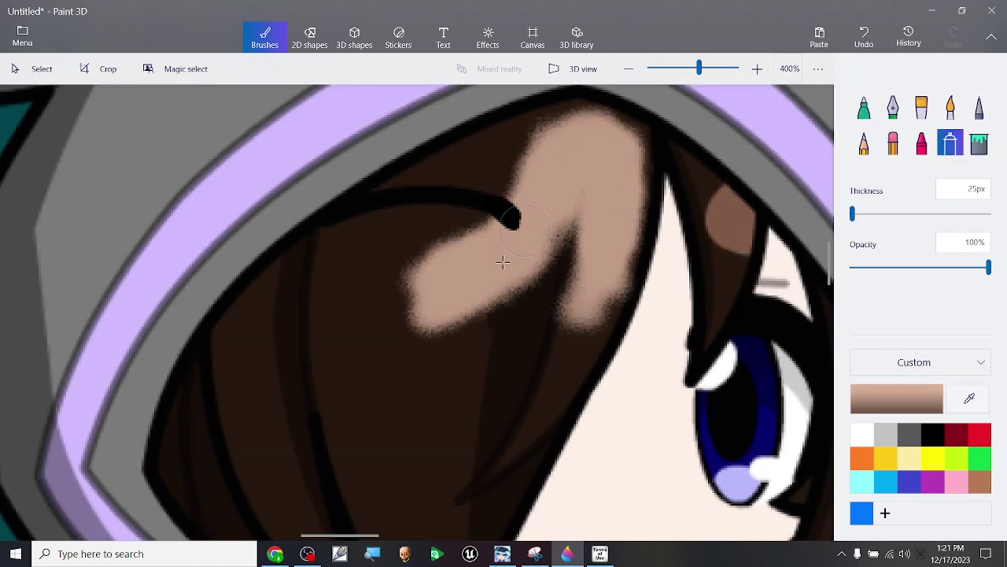
mouse_move(447, 258)
left_mouse_down()
mouse_move(424, 287)
mouse_move(426, 266)
mouse_move(403, 326)
mouse_move(390, 331)
mouse_move(387, 269)
mouse_move(414, 260)
mouse_move(369, 321)
mouse_move(357, 325)
mouse_move(341, 310)
mouse_move(351, 288)
mouse_move(345, 338)
mouse_move(365, 277)
left_mouse_up()
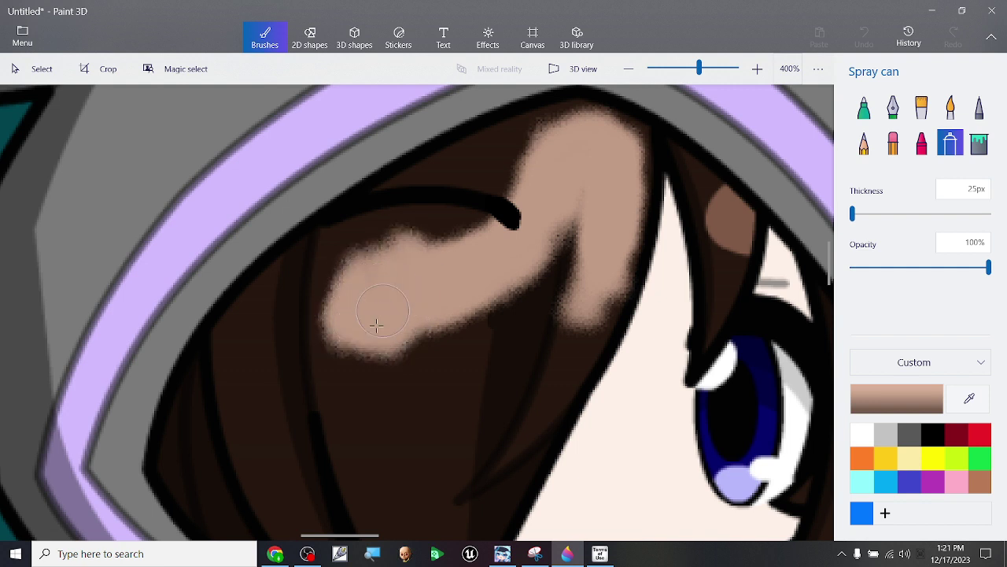
mouse_move(360, 334)
left_mouse_down()
mouse_move(378, 302)
mouse_move(362, 412)
mouse_move(353, 406)
mouse_move(371, 313)
mouse_move(383, 404)
mouse_move(395, 355)
mouse_move(374, 358)
mouse_move(342, 337)
mouse_move(330, 398)
mouse_move(329, 359)
mouse_move(386, 291)
left_mouse_up()
left_click_drag(389, 370, 483, 338)
scroll(503, 332, "down", 3)
scroll(509, 325, "up", 3)
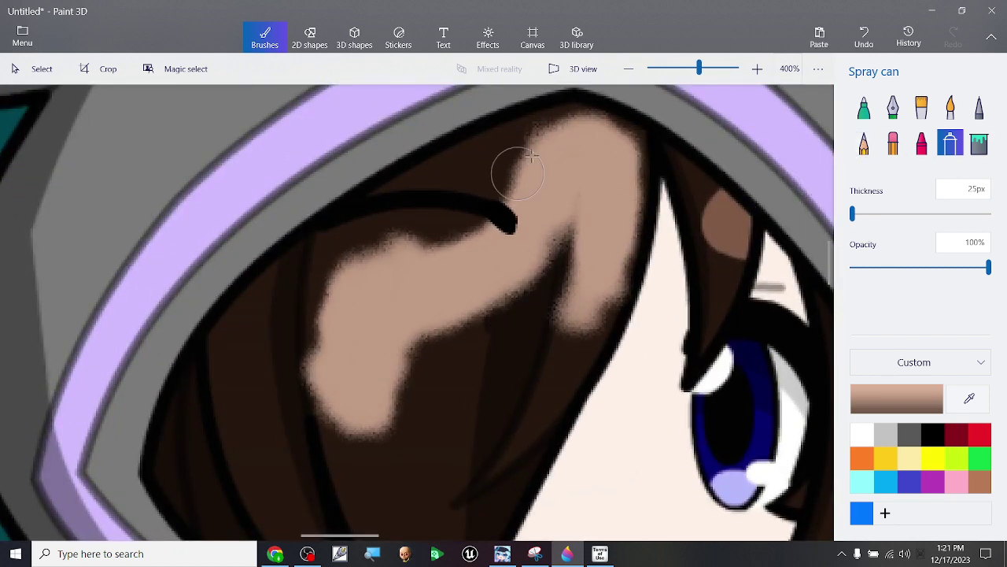
mouse_move(531, 156)
left_mouse_down()
mouse_move(483, 164)
mouse_move(575, 130)
mouse_move(513, 150)
mouse_move(491, 173)
mouse_move(516, 156)
mouse_move(486, 160)
mouse_move(506, 152)
mouse_move(534, 154)
mouse_move(524, 160)
mouse_move(577, 148)
mouse_move(539, 143)
mouse_move(464, 157)
mouse_move(491, 162)
left_mouse_up()
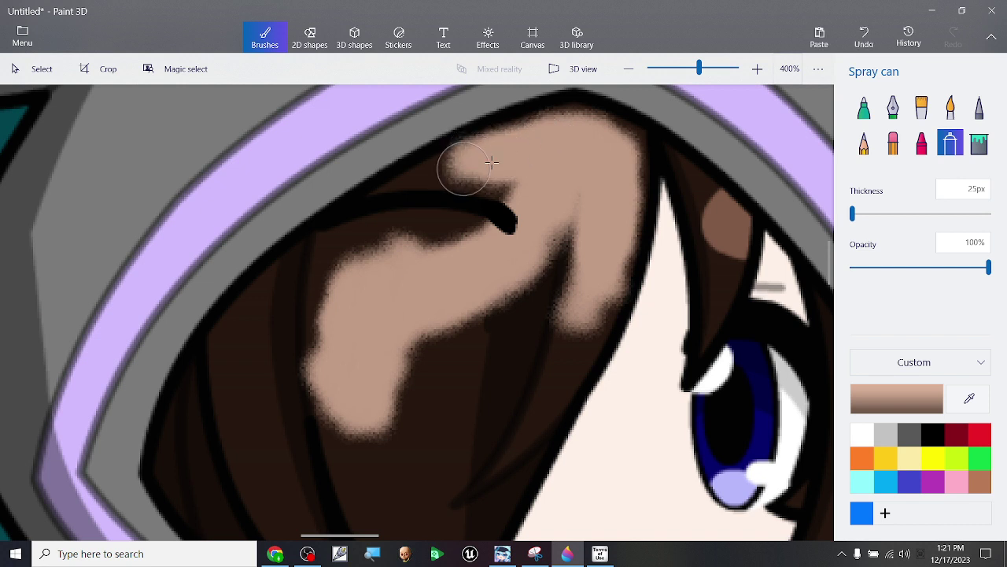
Step: Eyedrop the hair's dark brown and paint along the hair's left edge, undoing a stray patch
left_click(864, 108)
left_click(969, 400)
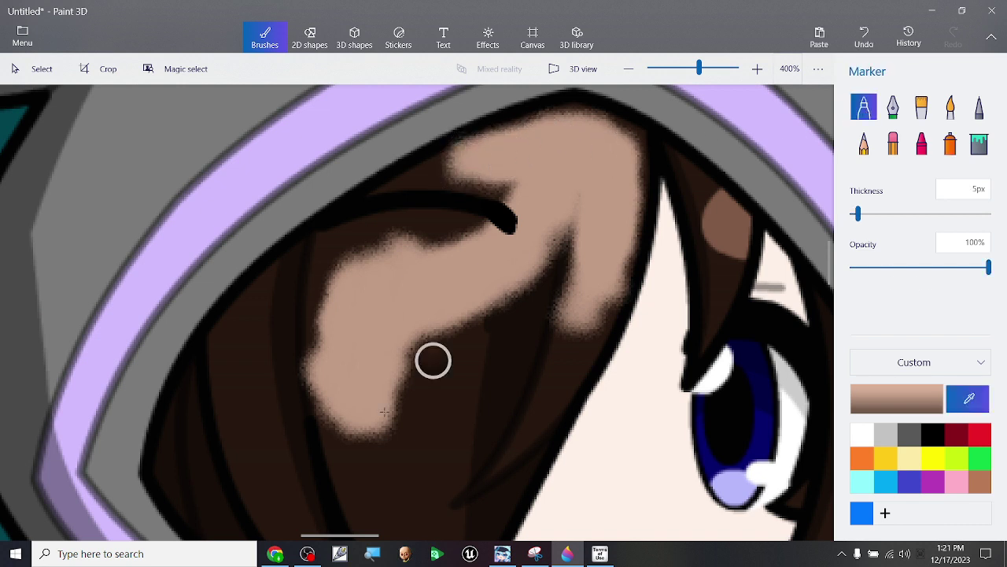
left_click(495, 362)
scroll(239, 375, "up", 1)
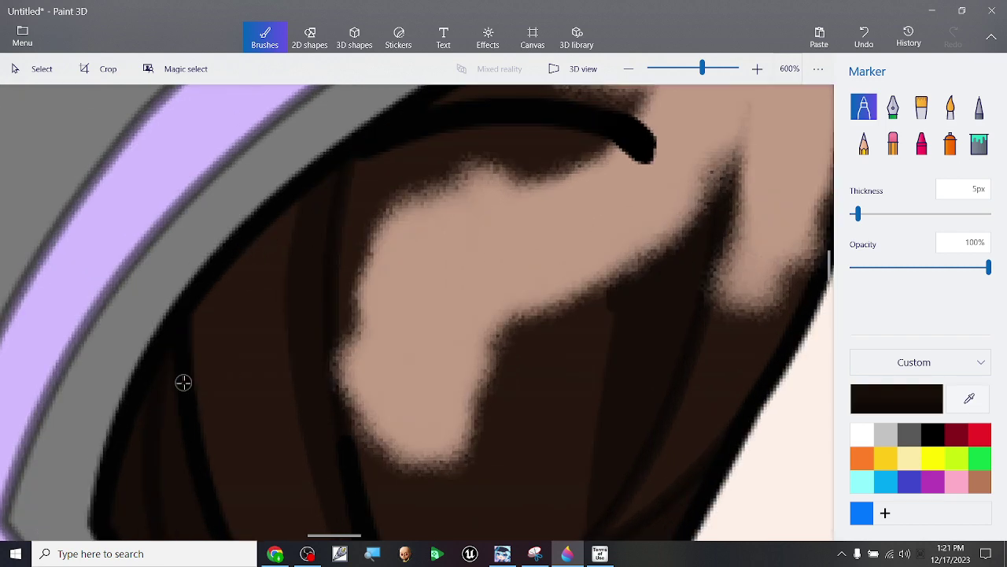
scroll(182, 382, "down", 1)
scroll(182, 383, "up", 1)
scroll(219, 287, "up", 1)
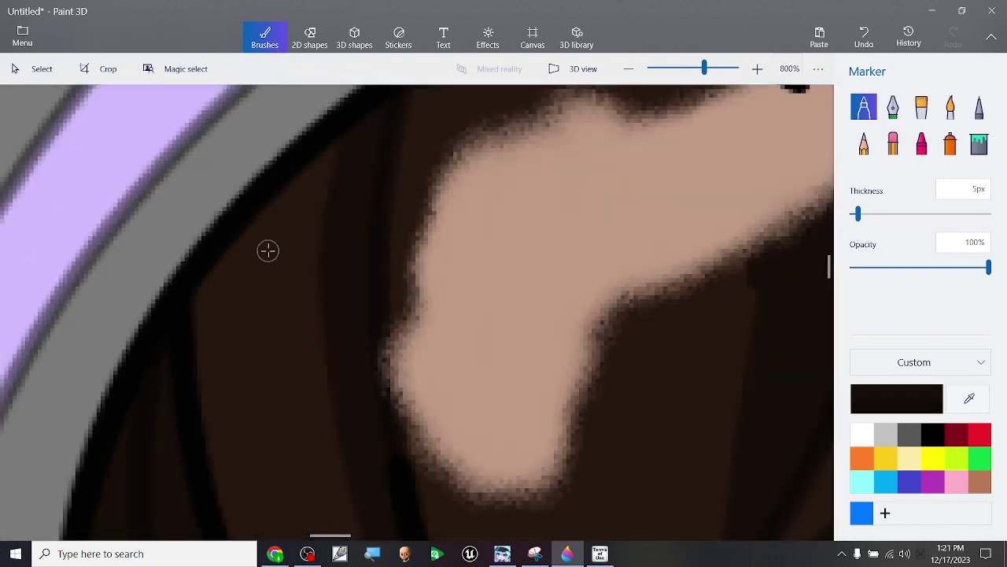
mouse_move(276, 214)
left_mouse_down()
mouse_move(204, 326)
mouse_move(237, 260)
left_mouse_up()
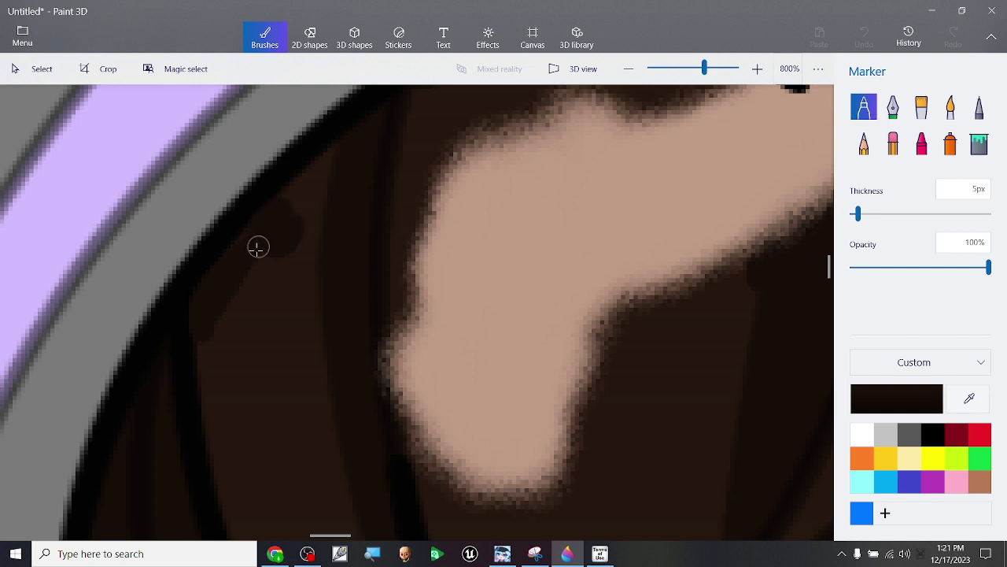
left_click_drag(210, 276, 258, 287)
mouse_move(218, 324)
left_mouse_down()
mouse_move(223, 360)
mouse_move(227, 337)
left_mouse_up()
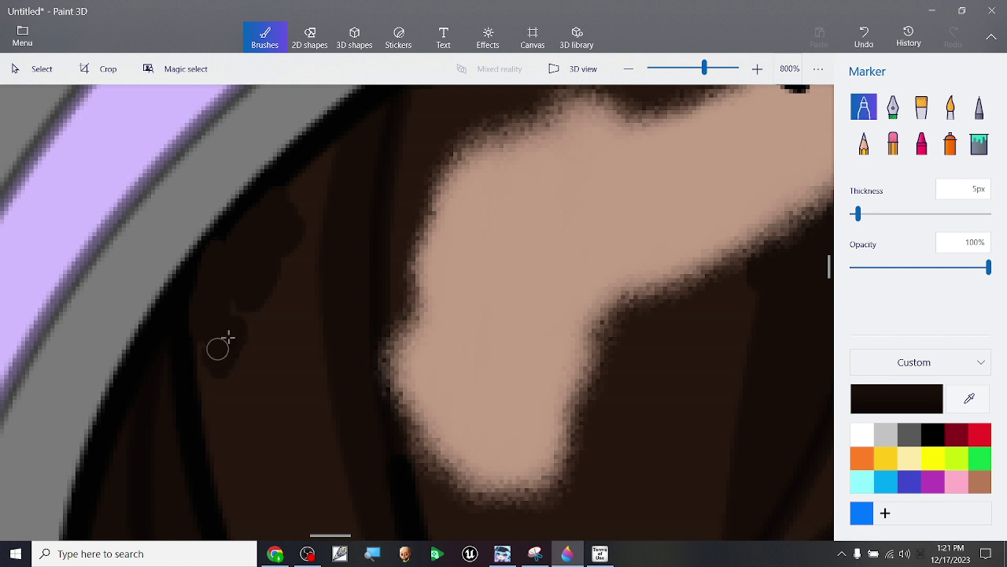
left_click(864, 37)
scroll(267, 213, "up", 5)
Step: Cover the remaining lighter hair streaks with dark brown Marker strokes
mouse_move(320, 315)
left_mouse_down()
mouse_move(351, 306)
mouse_move(301, 351)
mouse_move(308, 355)
mouse_move(341, 328)
mouse_move(355, 292)
mouse_move(325, 338)
mouse_move(339, 315)
left_mouse_up()
scroll(339, 309, "down", 3)
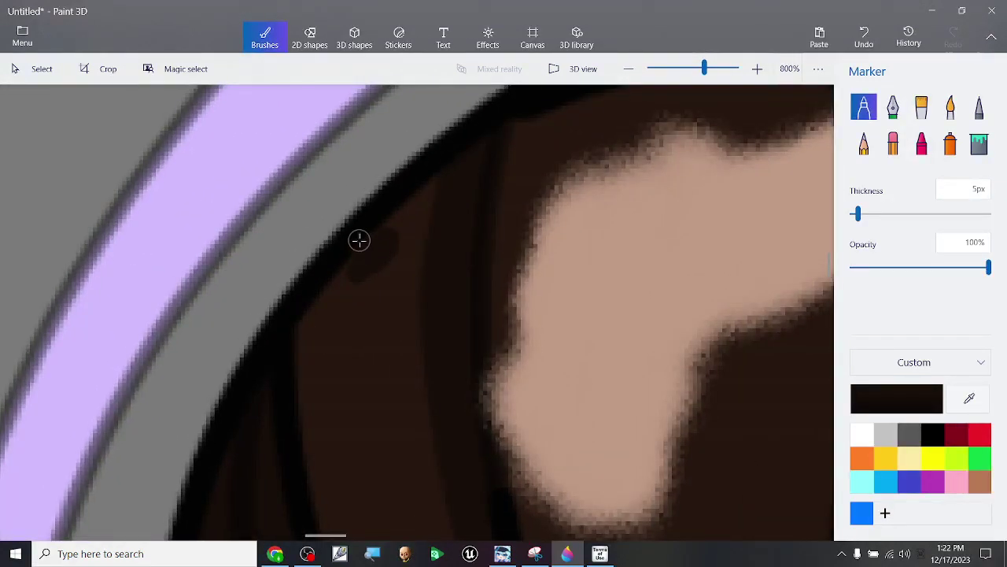
scroll(359, 240, "up", 3)
left_click_drag(400, 259, 364, 269)
mouse_move(332, 313)
left_mouse_down()
mouse_move(372, 266)
mouse_move(304, 390)
mouse_move(252, 443)
mouse_move(296, 343)
mouse_move(359, 288)
mouse_move(242, 405)
mouse_move(330, 274)
mouse_move(288, 360)
mouse_move(353, 288)
left_mouse_up()
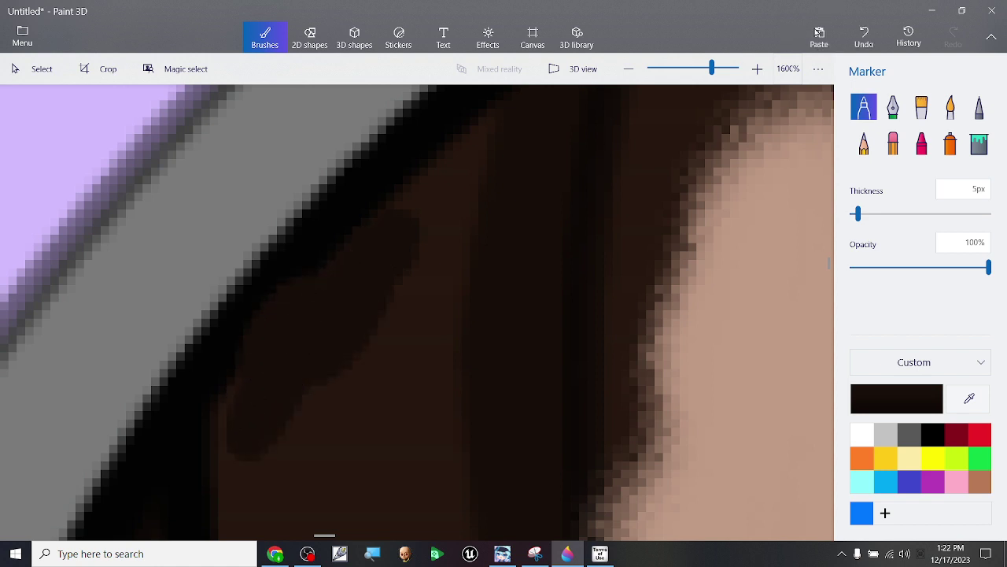
left_click(864, 37)
mouse_move(378, 249)
left_mouse_down()
mouse_move(307, 350)
mouse_move(367, 287)
mouse_move(314, 361)
mouse_move(355, 274)
mouse_move(254, 365)
mouse_move(323, 312)
mouse_move(265, 378)
mouse_move(344, 293)
mouse_move(233, 385)
mouse_move(326, 290)
mouse_move(319, 324)
mouse_move(305, 327)
mouse_move(270, 401)
mouse_move(262, 371)
mouse_move(236, 459)
mouse_move(240, 438)
mouse_move(244, 491)
mouse_move(246, 418)
mouse_move(244, 503)
mouse_move(256, 415)
mouse_move(272, 425)
mouse_move(279, 327)
mouse_move(293, 366)
left_mouse_up()
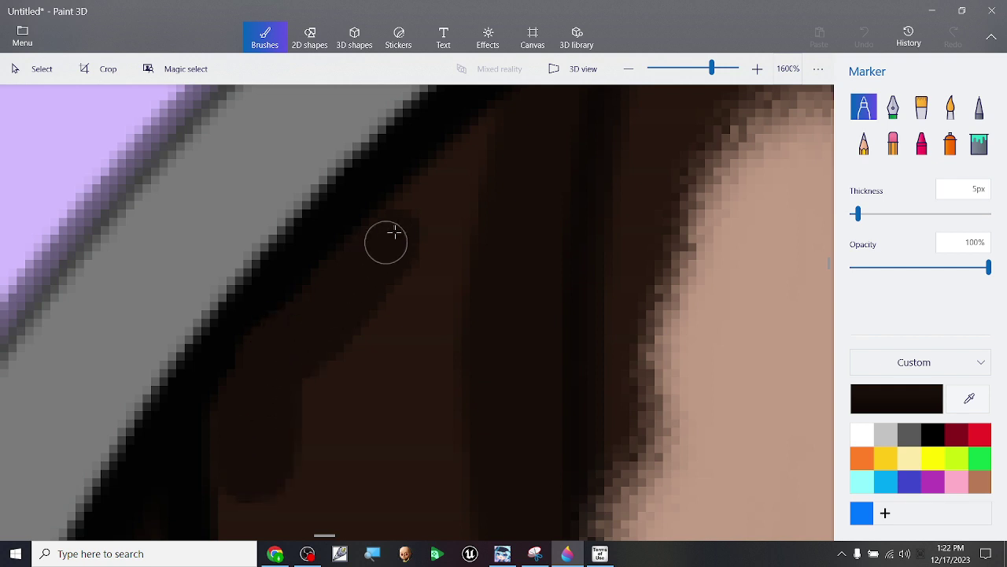
mouse_move(396, 232)
left_mouse_down()
mouse_move(485, 117)
mouse_move(459, 171)
mouse_move(327, 317)
mouse_move(458, 193)
mouse_move(356, 306)
mouse_move(482, 211)
mouse_move(273, 484)
mouse_move(485, 298)
mouse_move(380, 397)
left_mouse_up()
mouse_move(273, 468)
left_mouse_down()
mouse_move(459, 255)
mouse_move(422, 188)
left_mouse_up()
Step: Eyedrop the hood's grey and lighten it to a light grey in Edit color
scroll(444, 268, "down", 8)
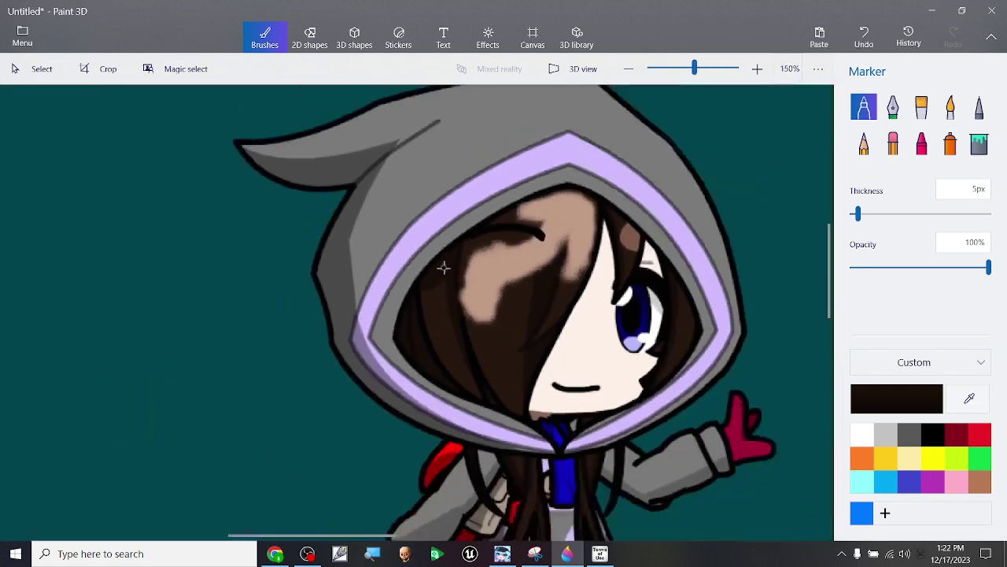
scroll(555, 384, "up", 4)
scroll(664, 367, "down", 3)
scroll(630, 349, "down", 1)
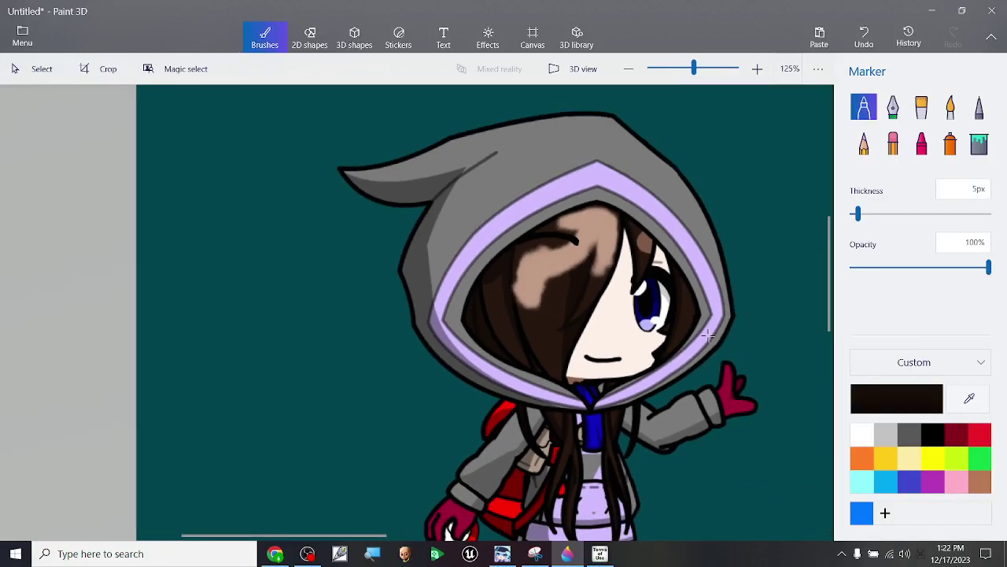
scroll(670, 261, "up", 1)
left_click(976, 403)
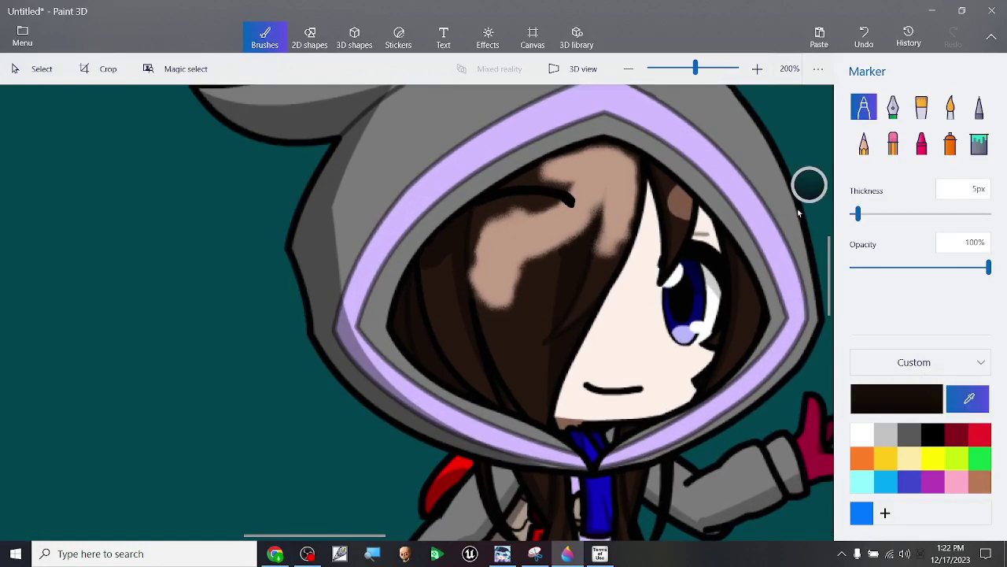
left_click(755, 170)
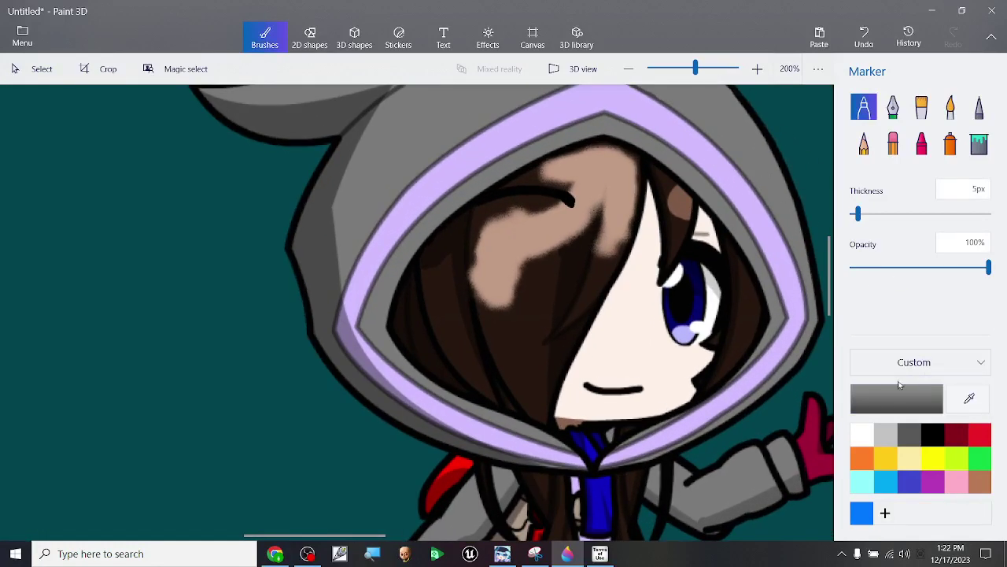
left_click(908, 399)
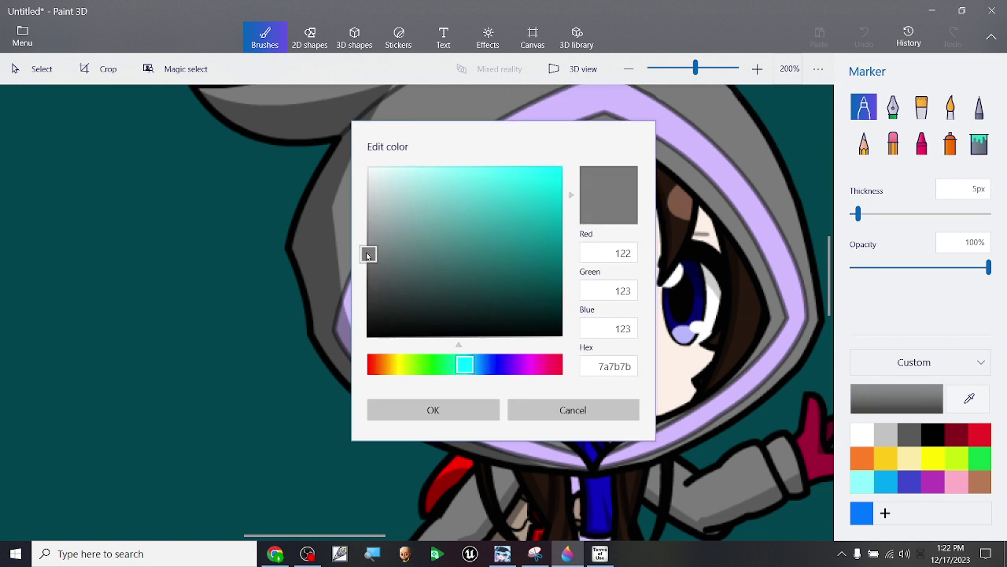
left_click_drag(367, 256, 372, 205)
left_click(410, 408)
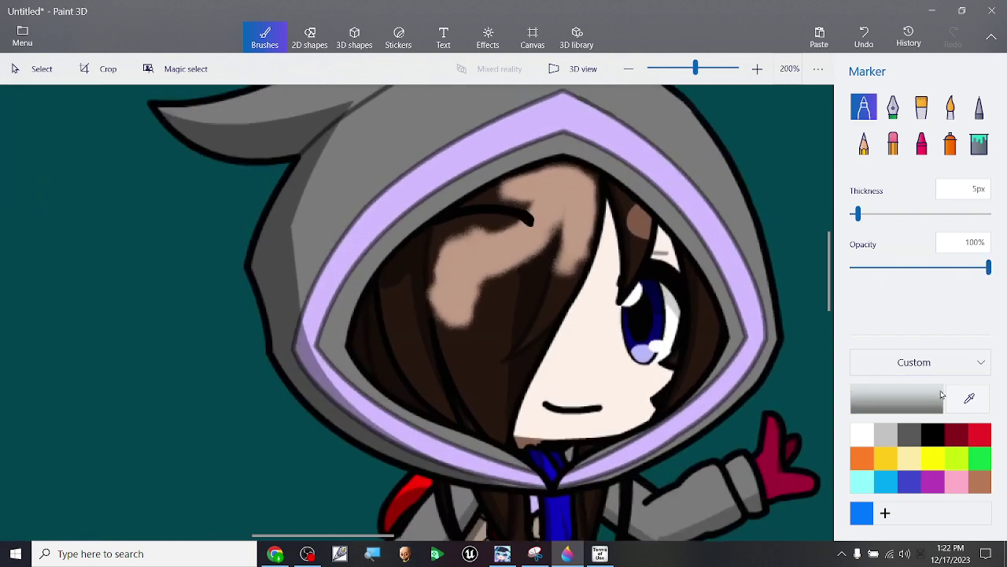
left_click(931, 393)
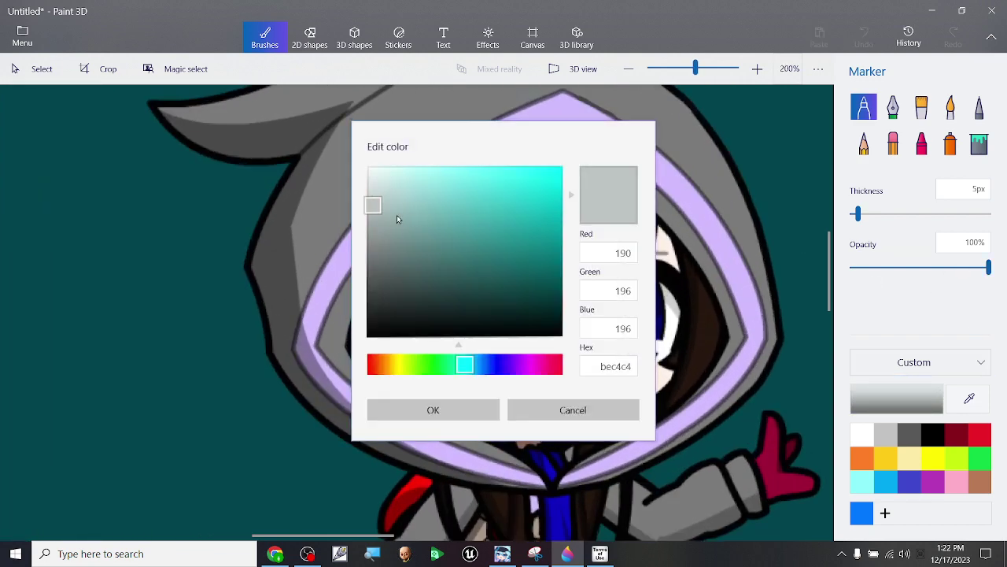
left_click(429, 409)
Step: Spray a light grey highlight along the inner hood band, undoing rough attempts
left_click(950, 142)
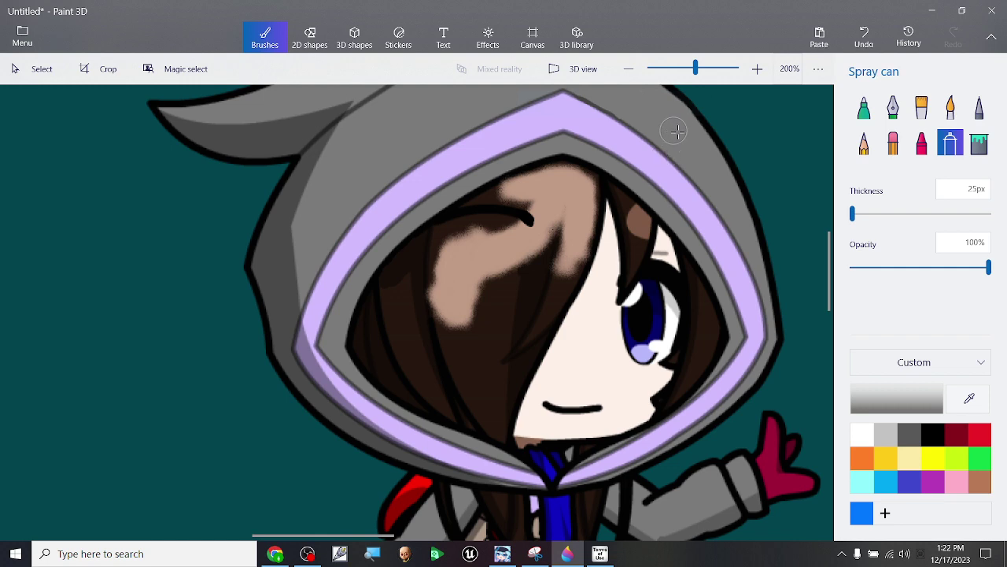
mouse_move(676, 132)
left_mouse_down()
mouse_move(703, 160)
mouse_move(692, 140)
mouse_move(713, 198)
left_mouse_up()
scroll(663, 180, "down", 5)
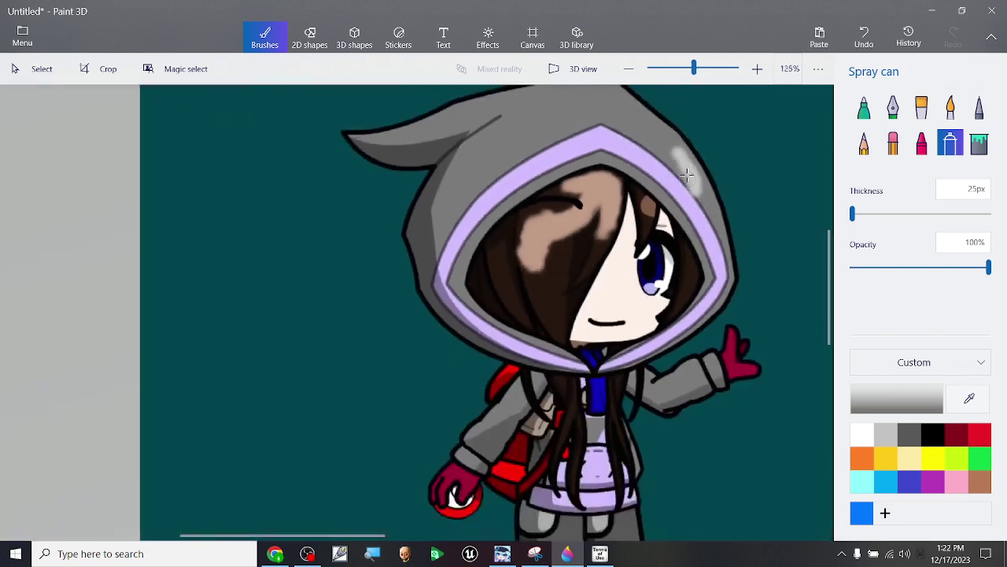
scroll(795, 202, "up", 1)
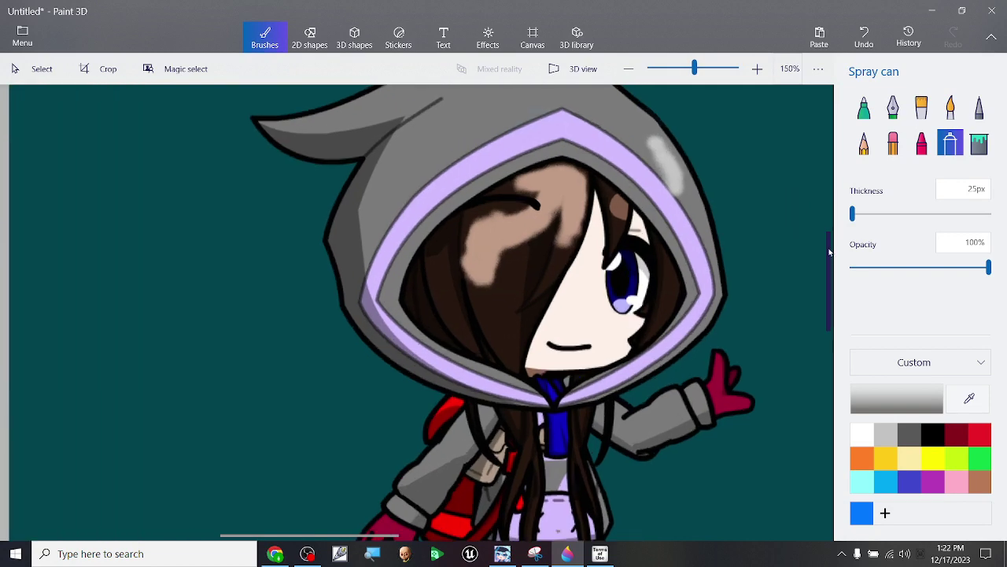
scroll(747, 213, "up", 4)
left_click(864, 37)
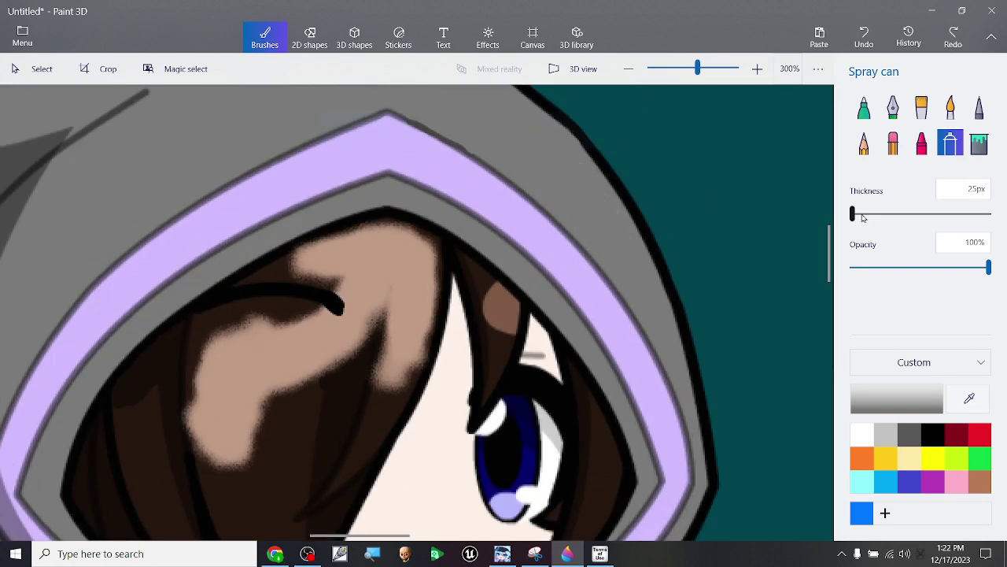
scroll(394, 213, "up", 2)
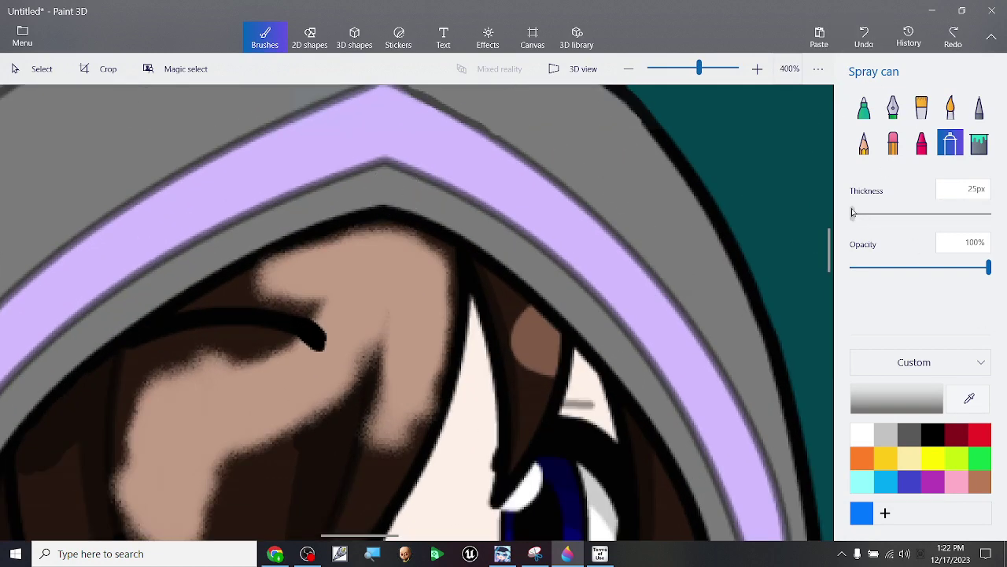
mouse_move(397, 186)
left_mouse_down()
mouse_move(499, 245)
mouse_move(417, 196)
mouse_move(410, 176)
mouse_move(347, 191)
mouse_move(371, 182)
mouse_move(290, 227)
mouse_move(251, 227)
mouse_move(237, 236)
mouse_move(263, 231)
mouse_move(189, 272)
mouse_move(236, 256)
mouse_move(157, 284)
mouse_move(192, 282)
mouse_move(204, 270)
mouse_move(137, 294)
left_mouse_up()
scroll(627, 111, "up", 2)
left_click(864, 37)
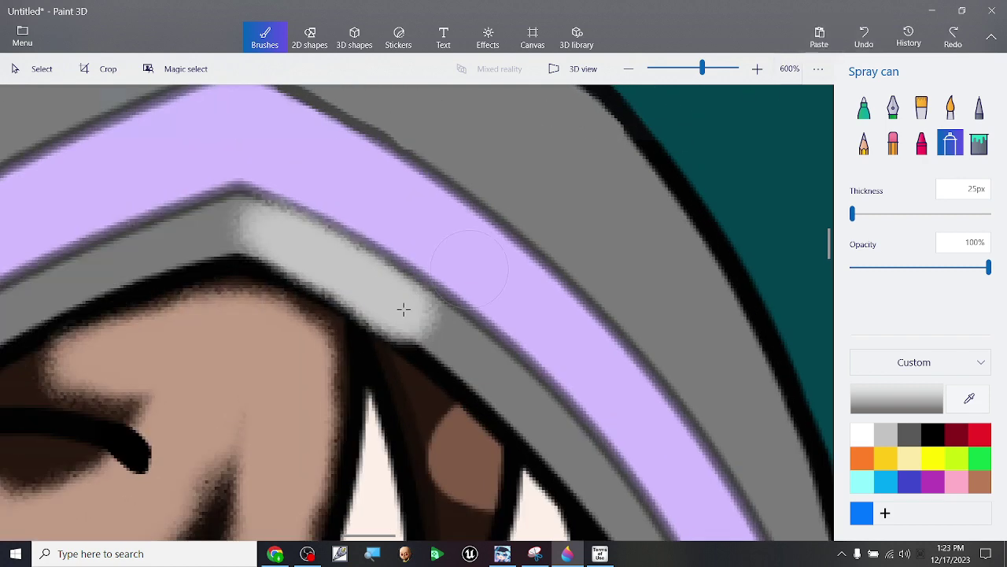
mouse_move(252, 223)
left_mouse_down()
mouse_move(79, 285)
mouse_move(231, 222)
mouse_move(167, 241)
mouse_move(73, 286)
mouse_move(49, 309)
mouse_move(35, 296)
mouse_move(12, 317)
mouse_move(138, 259)
mouse_move(281, 245)
mouse_move(373, 290)
mouse_move(426, 336)
left_mouse_up()
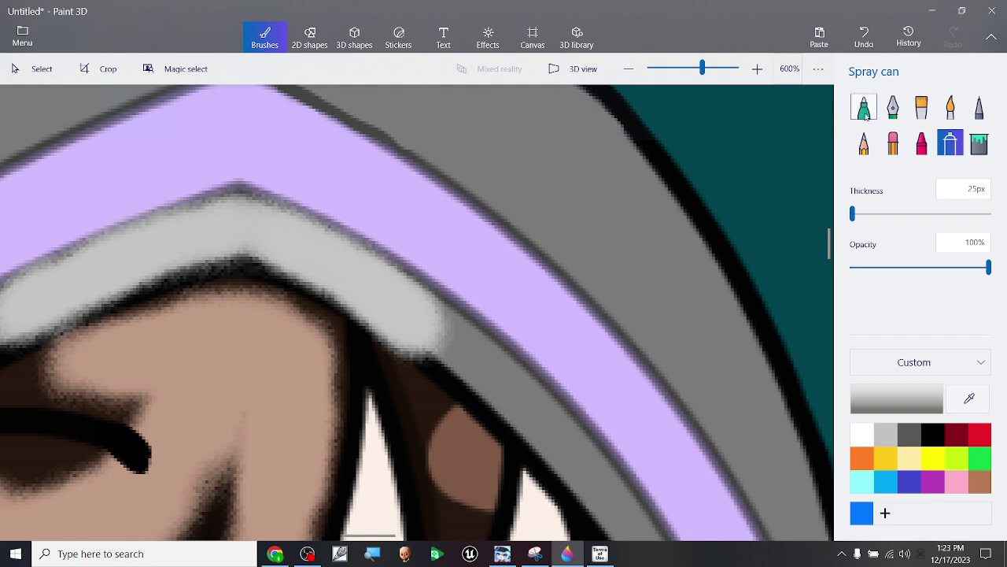
Step: Switch to a black Marker and outline the hood's lower inner edge, redrawing the first attempt
left_click(863, 106)
left_click(921, 402)
left_click_drag(425, 227, 367, 336)
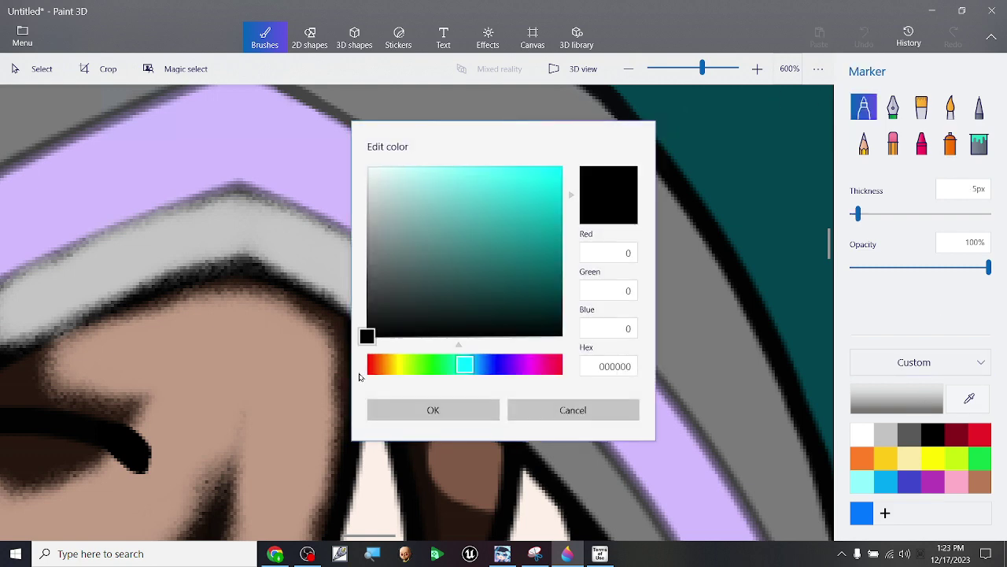
left_click(406, 407)
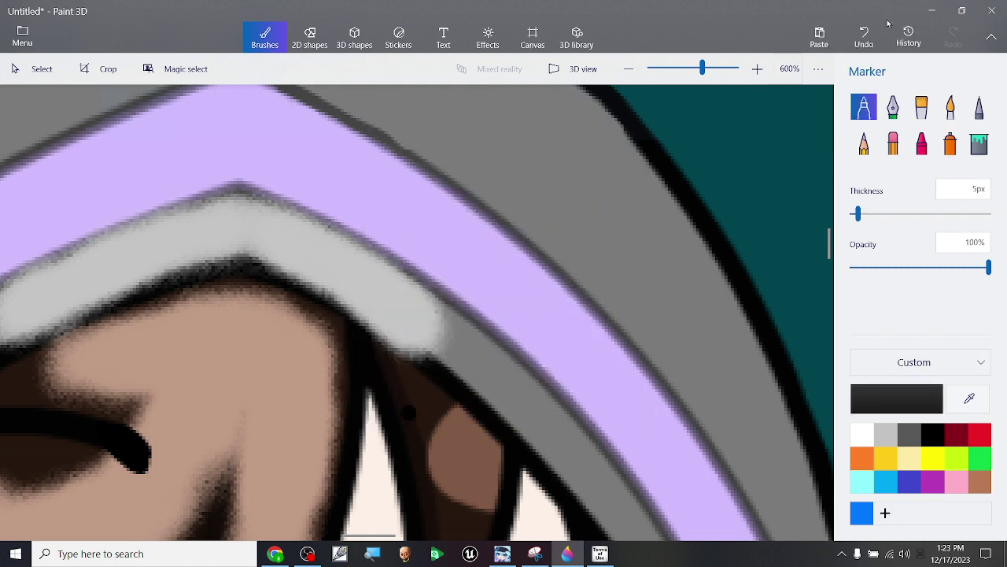
scroll(180, 196, "up", 2)
mouse_move(271, 280)
left_mouse_down()
mouse_move(311, 322)
mouse_move(426, 371)
mouse_move(506, 420)
mouse_move(318, 316)
mouse_move(353, 332)
left_mouse_up()
left_click(864, 36)
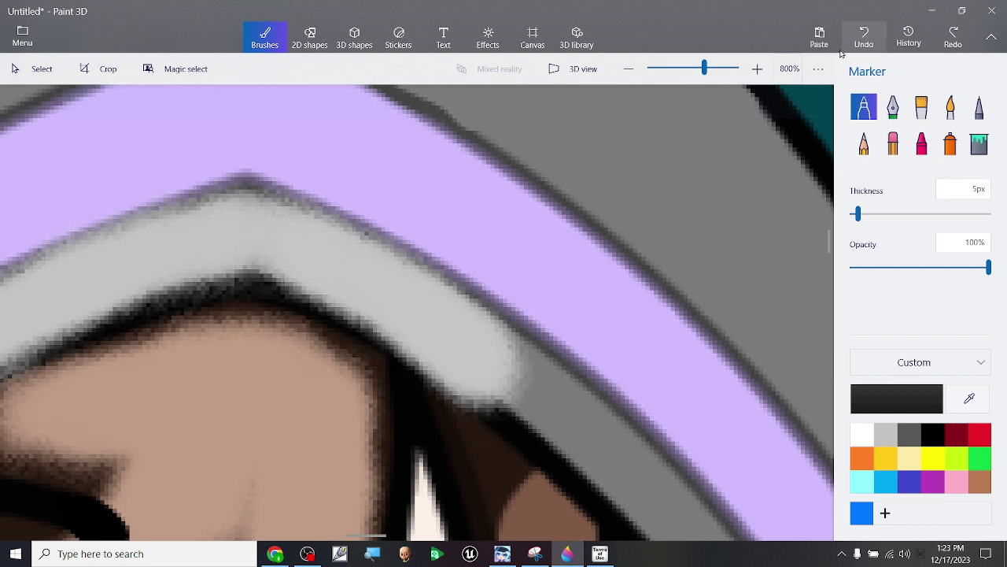
scroll(524, 401, "up", 3)
mouse_move(524, 470)
left_mouse_down()
mouse_move(400, 388)
mouse_move(31, 177)
left_mouse_up()
scroll(145, 194, "down", 3)
scroll(145, 194, "down", 4)
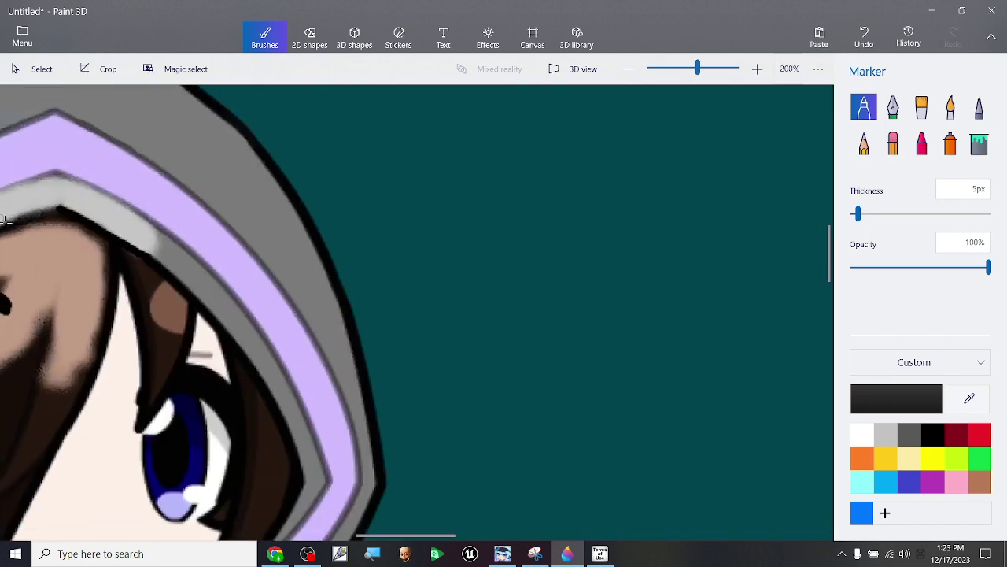
scroll(660, 324, "up", 4)
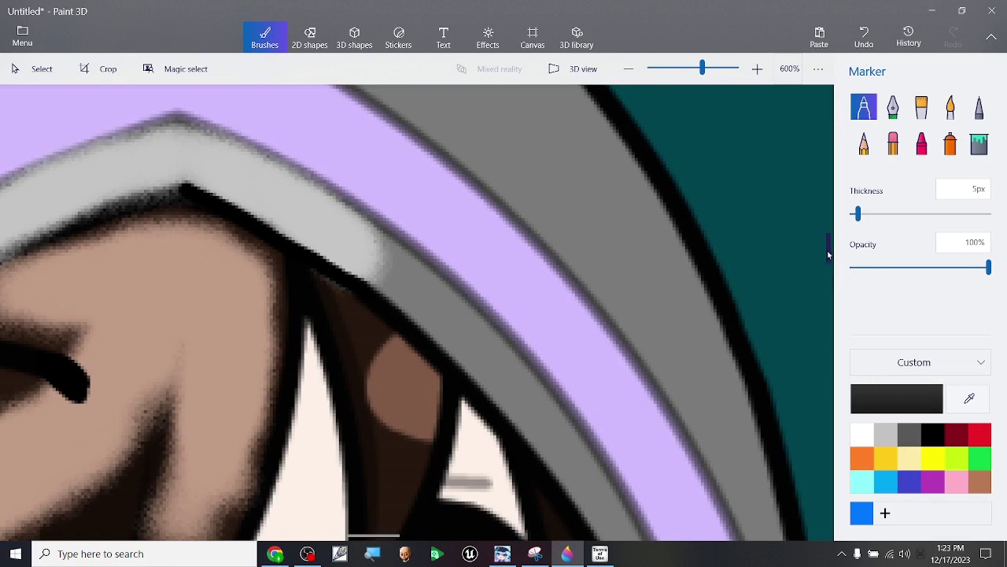
scroll(212, 279, "up", 3)
scroll(211, 279, "down", 3)
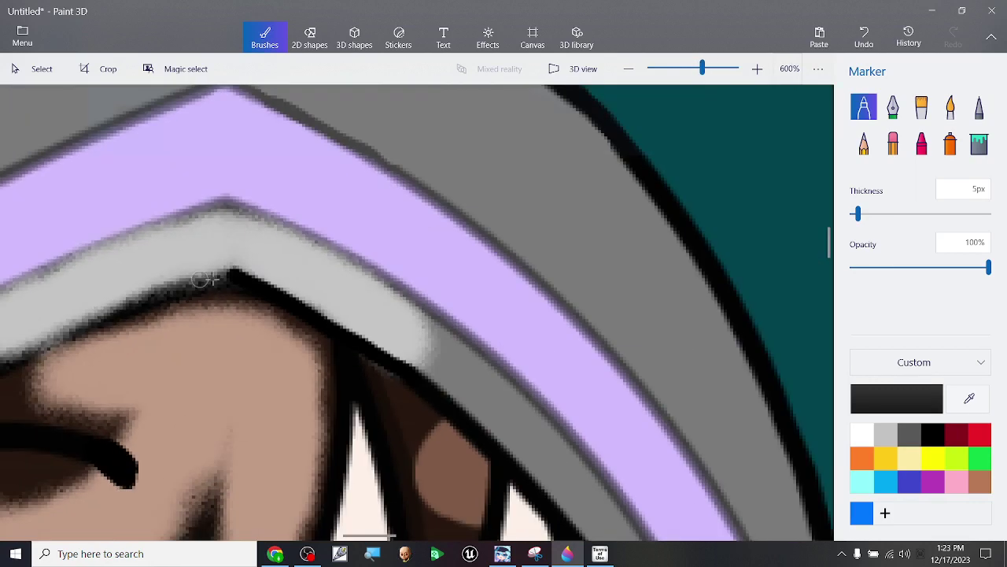
Step: Redraw the black outline leftward from the hood-edge peak, undoing stray marks
mouse_move(233, 274)
left_mouse_down()
mouse_move(150, 294)
mouse_move(22, 351)
left_mouse_up()
left_click(864, 37)
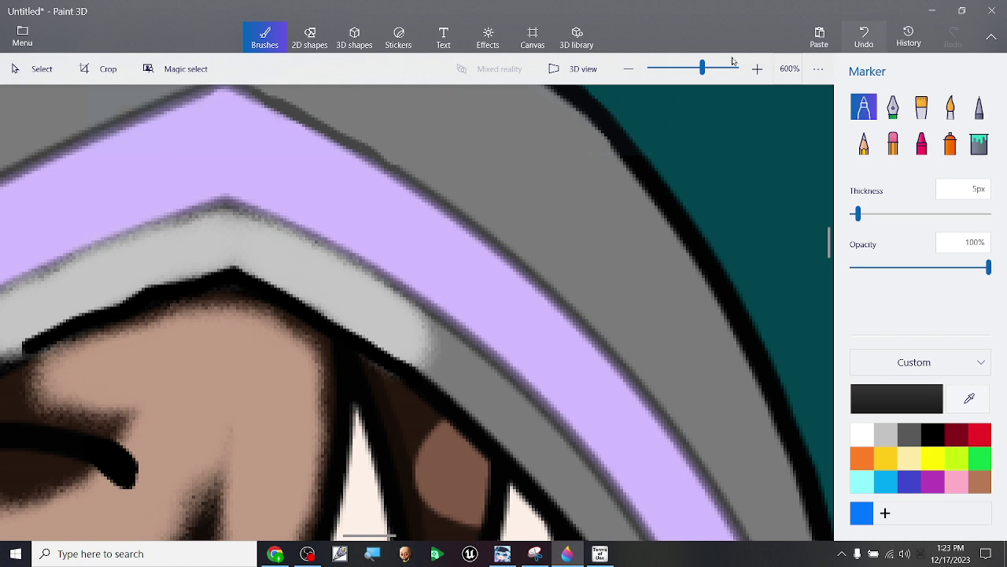
left_click(226, 274)
left_click(864, 37)
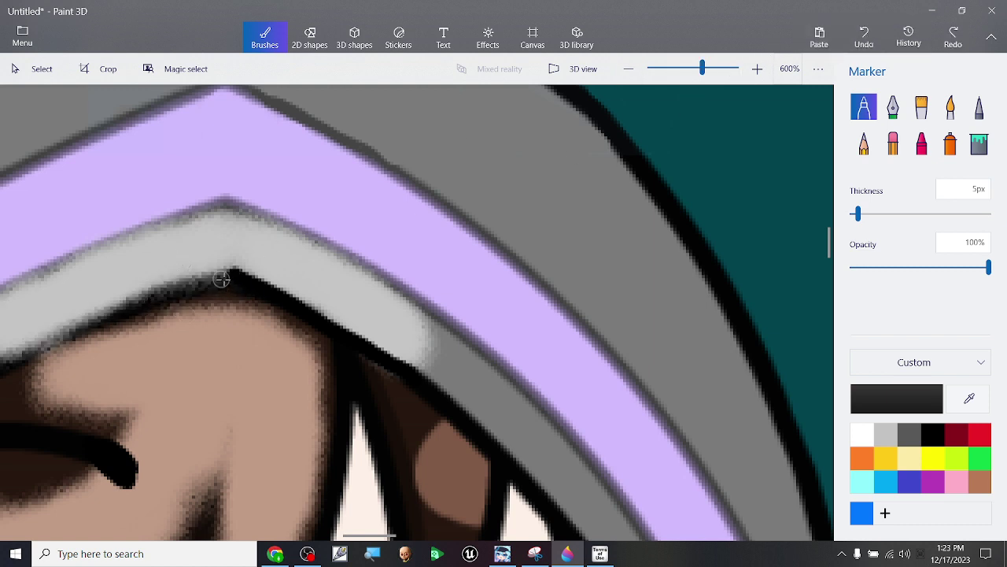
left_click_drag(224, 279, 217, 282)
mouse_move(161, 298)
left_mouse_down()
mouse_move(2, 365)
mouse_move(141, 310)
left_mouse_up()
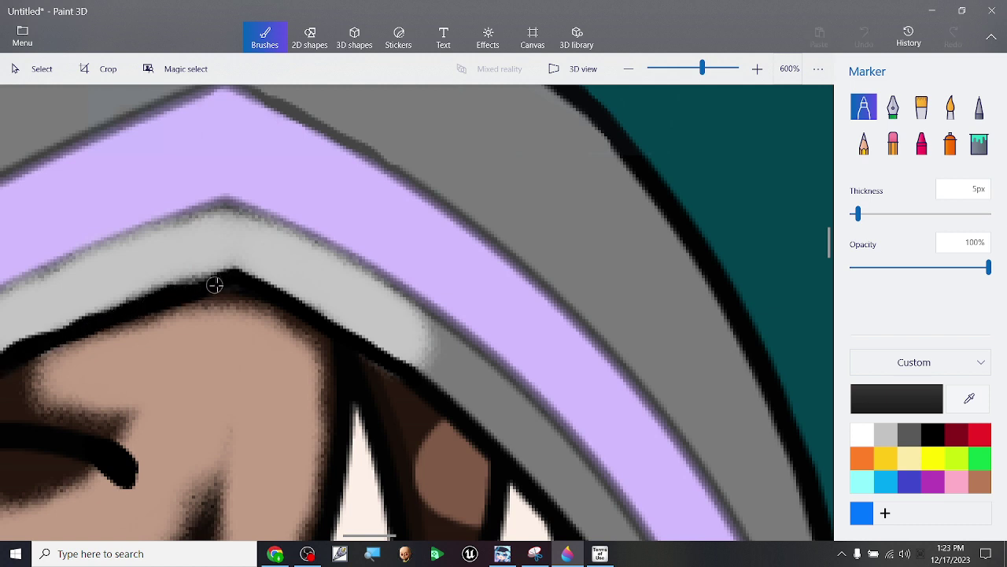
scroll(385, 286, "down", 3)
scroll(384, 285, "up", 5)
Step: Reset the Marker to black, touch up the hood-edge outline, and eyedrop the hood's lavender
left_click(970, 400)
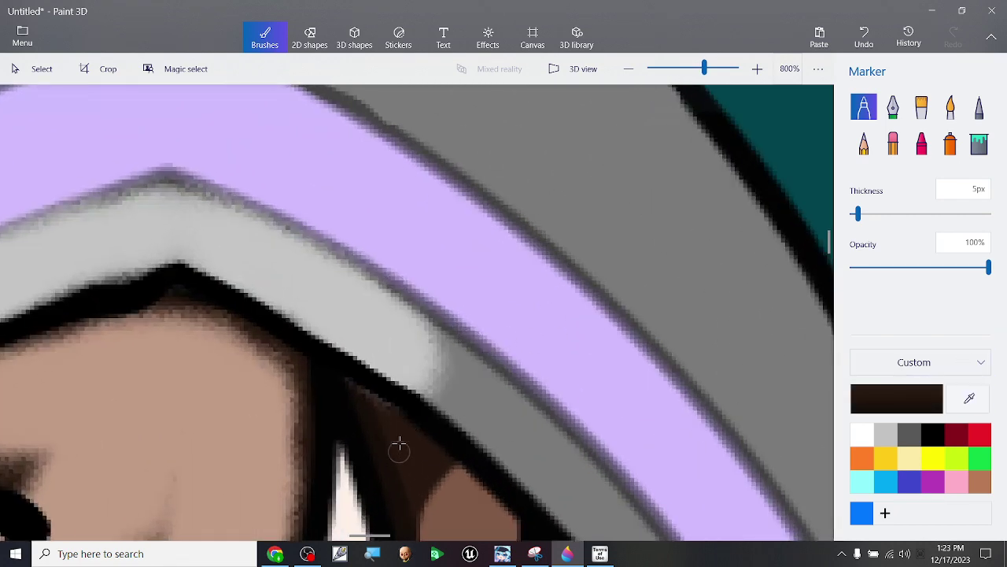
scroll(398, 446, "up", 4)
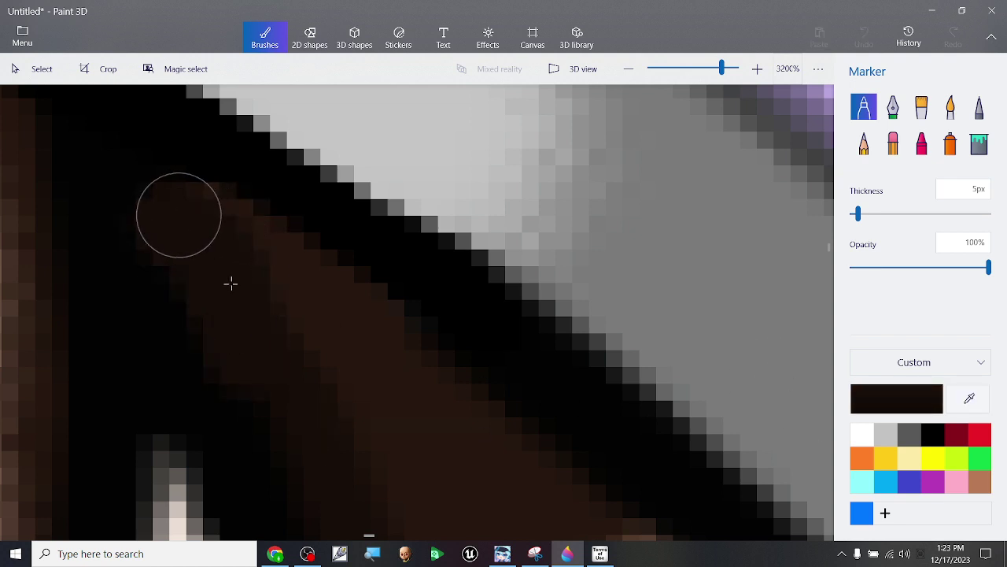
scroll(393, 294, "down", 5)
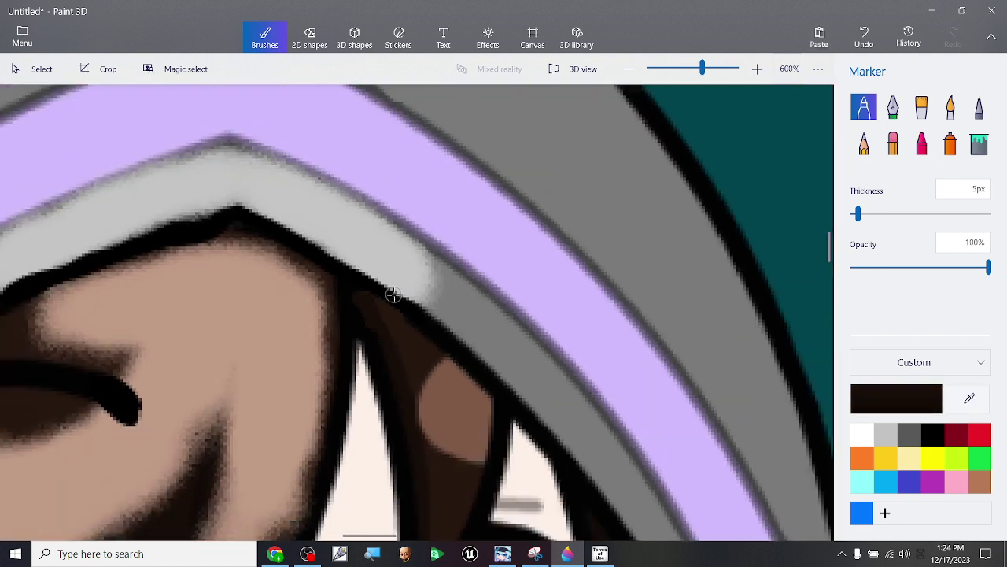
scroll(394, 295, "down", 2)
scroll(113, 274, "up", 6)
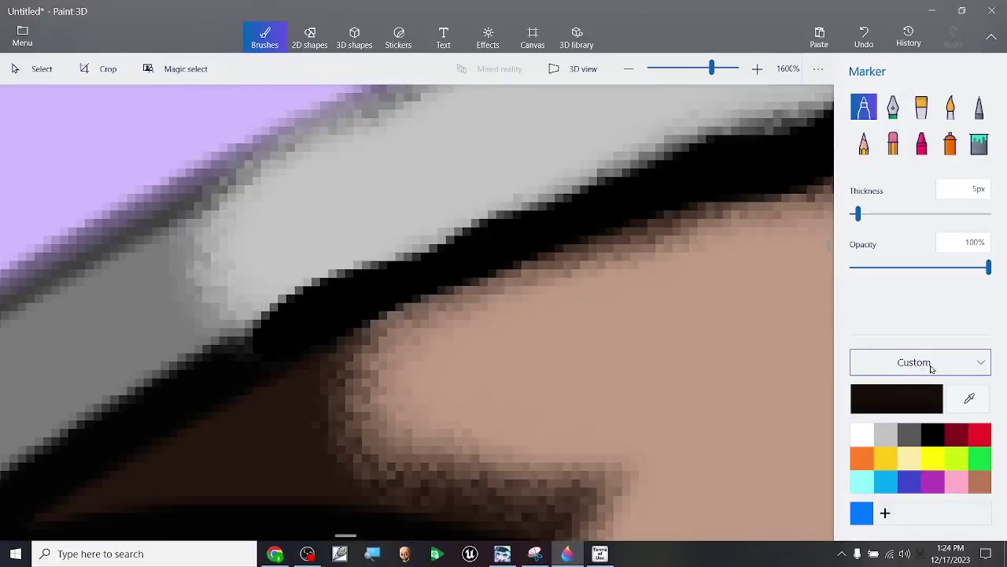
left_click(897, 398)
left_click(369, 333)
left_click(393, 411)
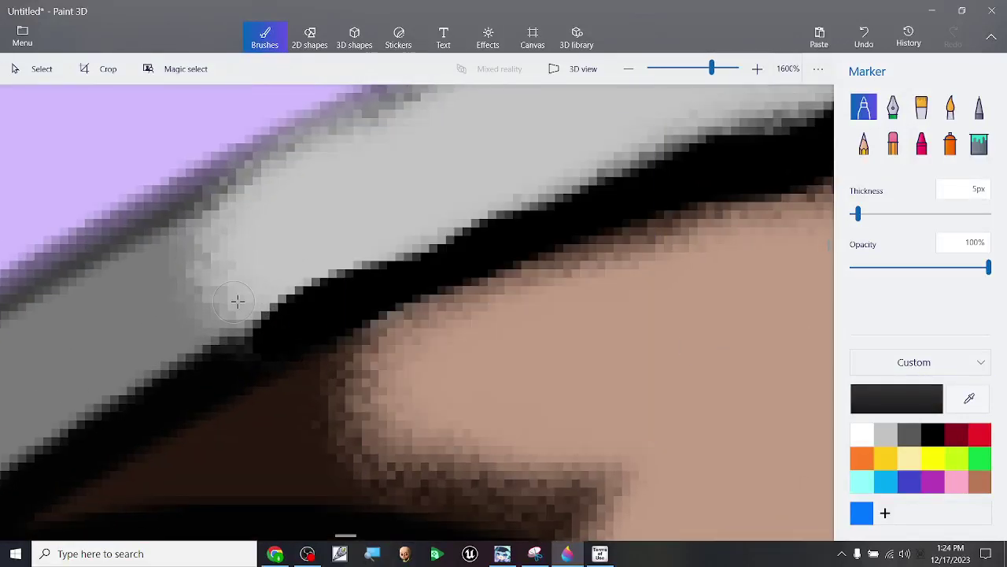
mouse_move(248, 306)
left_mouse_down()
mouse_move(267, 342)
mouse_move(214, 360)
left_mouse_up()
scroll(275, 317, "down", 5)
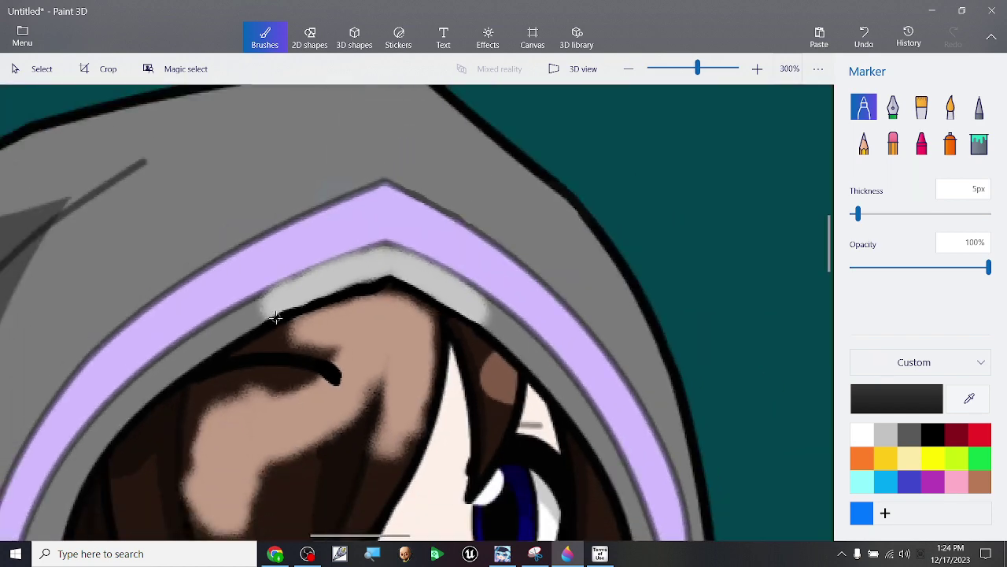
scroll(275, 317, "up", 3)
scroll(542, 276, "down", 3)
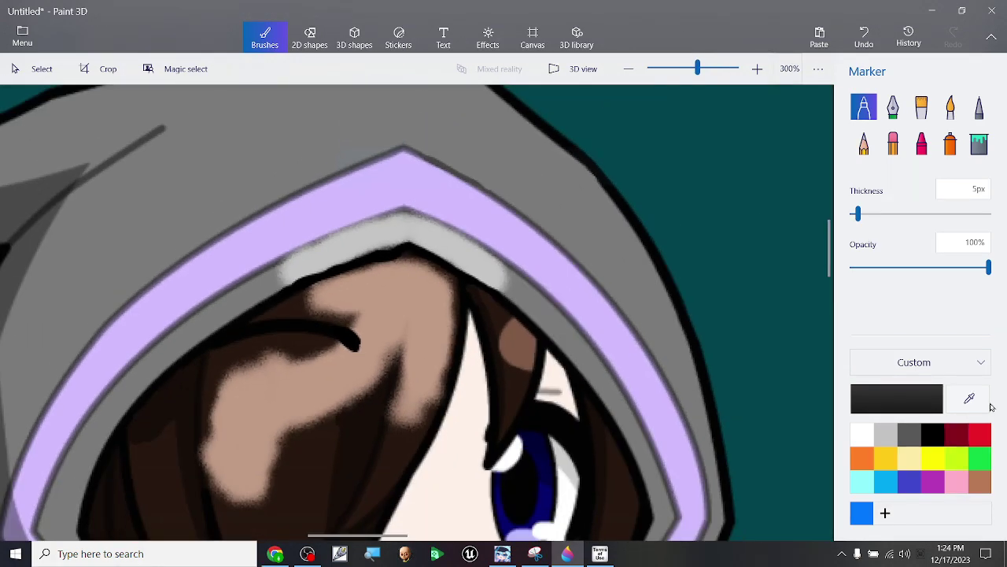
left_click(971, 399)
Step: Sample the hood's lavender and lighten it to pale lavender e0d1ff
left_click(445, 201)
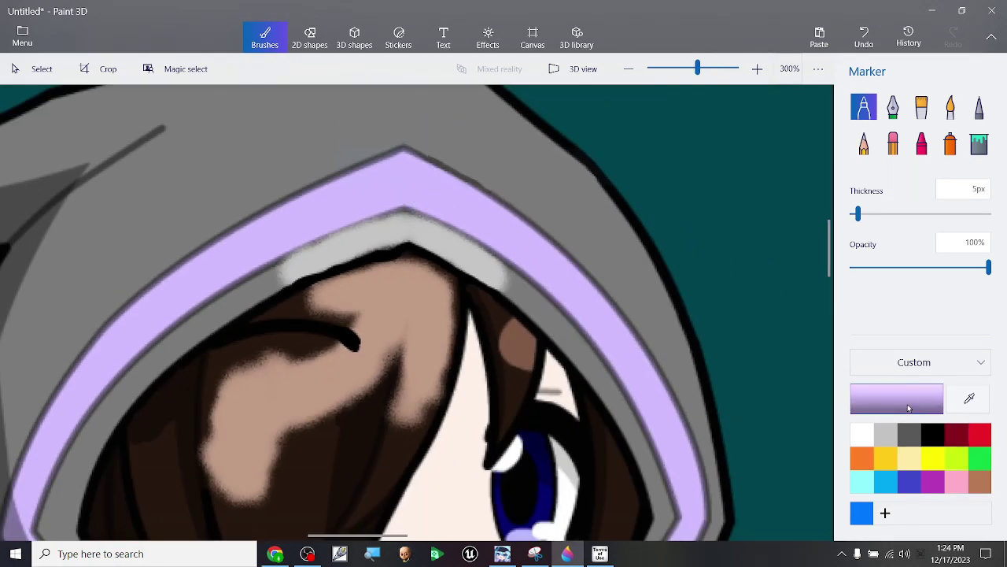
left_click(907, 404)
left_click_drag(422, 167, 404, 168)
left_click(412, 409)
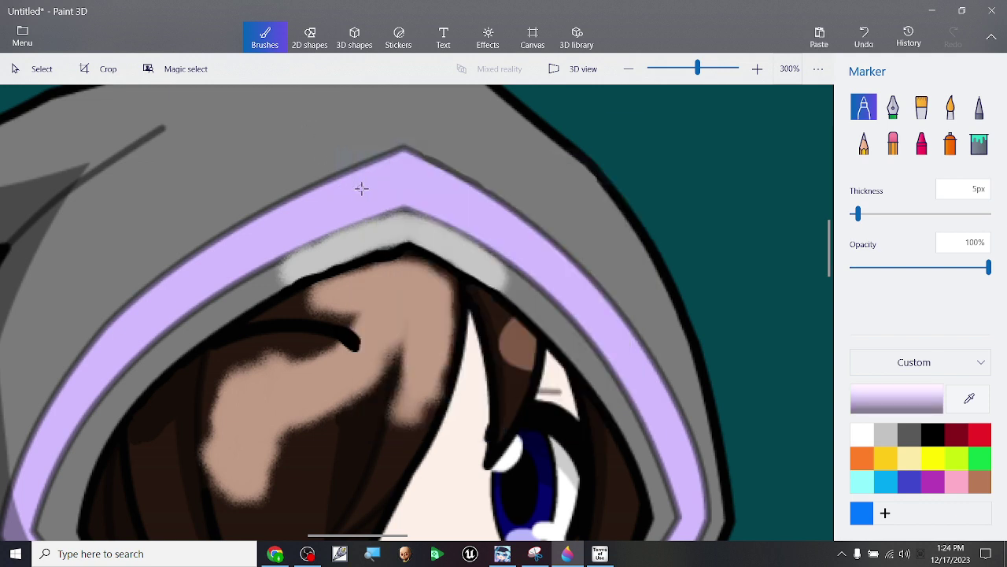
Step: Try pale lavender marker and spray-can highlights on the hood band, undoing each one
scroll(361, 188, "up", 1)
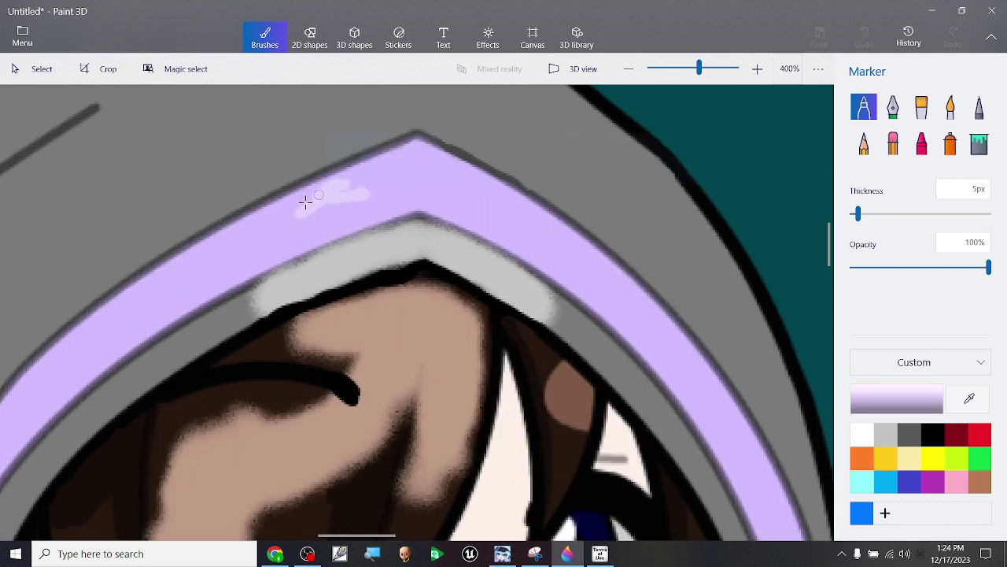
left_click(864, 35)
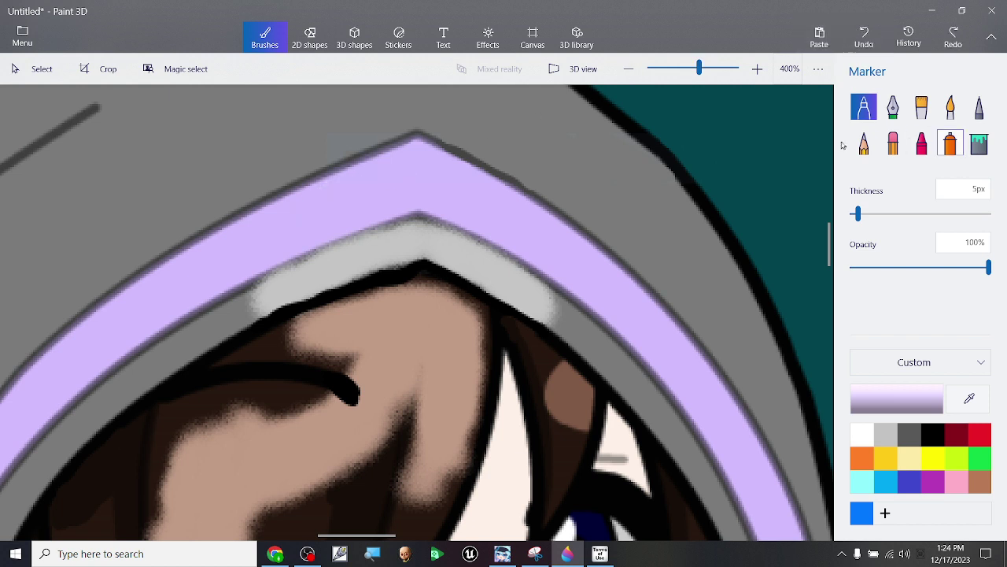
left_click(949, 142)
mouse_move(335, 196)
left_mouse_down()
mouse_move(360, 203)
mouse_move(295, 221)
mouse_move(246, 202)
left_mouse_up()
left_click(864, 35)
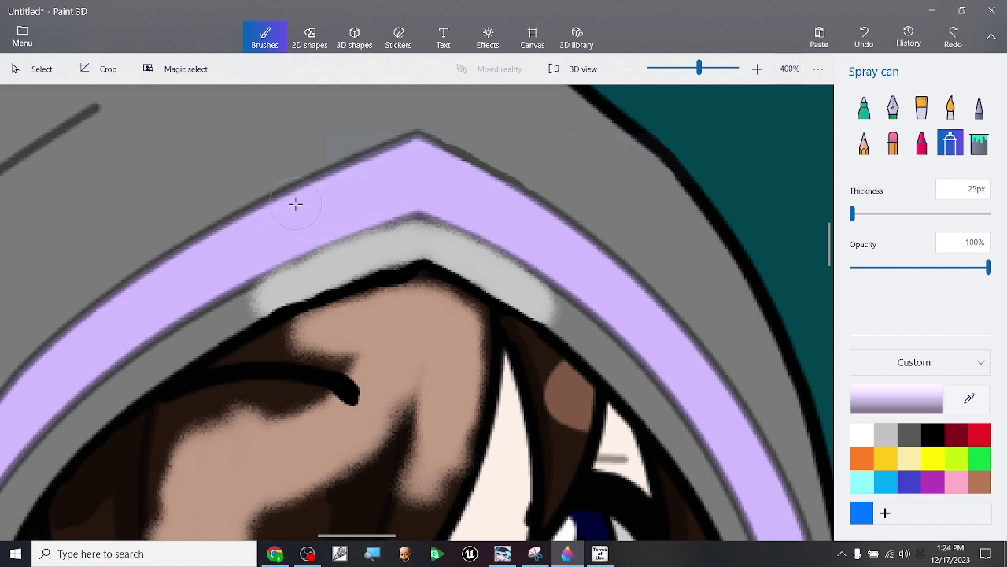
mouse_move(358, 191)
left_mouse_down()
mouse_move(310, 217)
mouse_move(356, 193)
mouse_move(279, 217)
mouse_move(375, 186)
left_mouse_up()
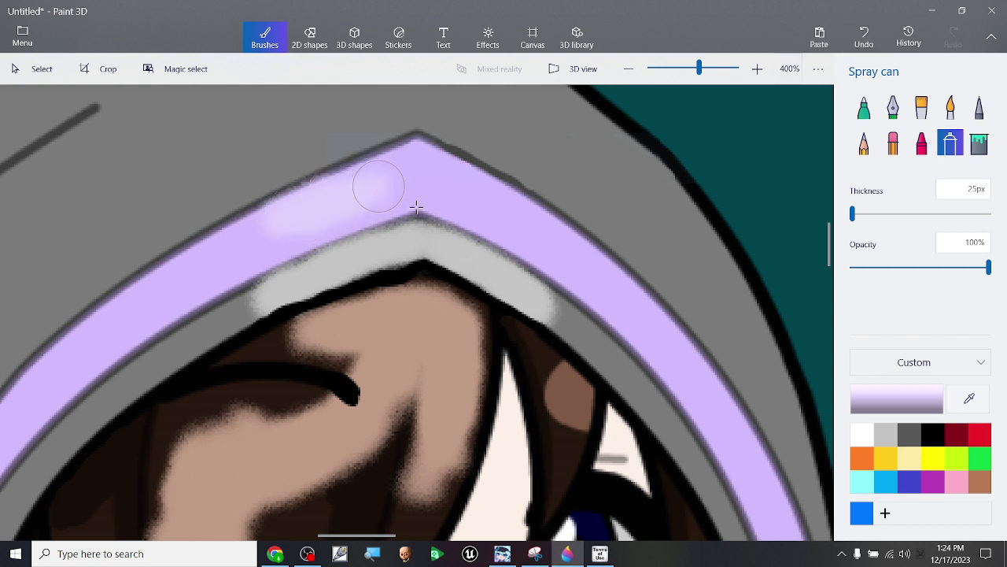
left_click(864, 35)
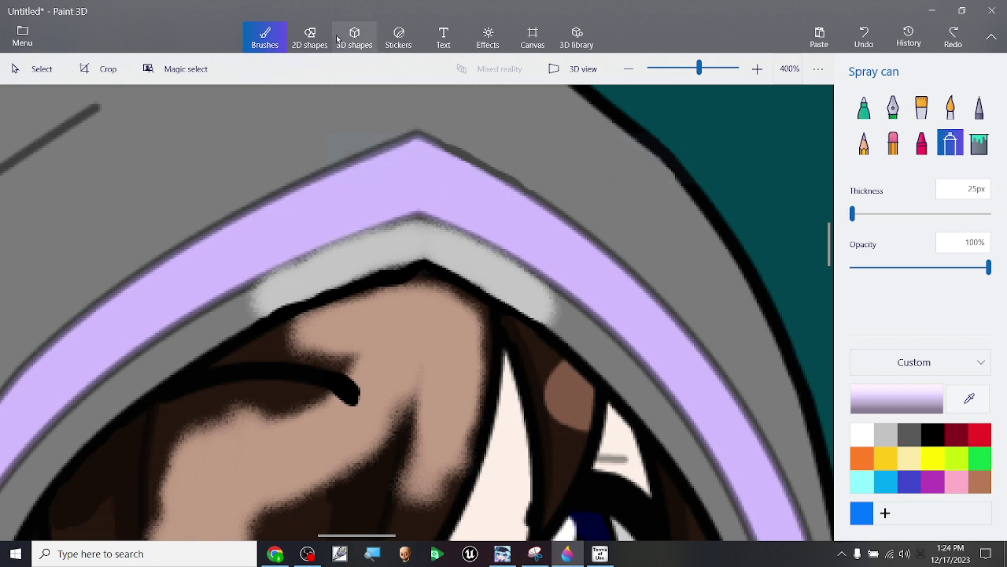
Step: Browse the 2D shapes, 3D shapes, stickers and text tools
left_click(313, 36)
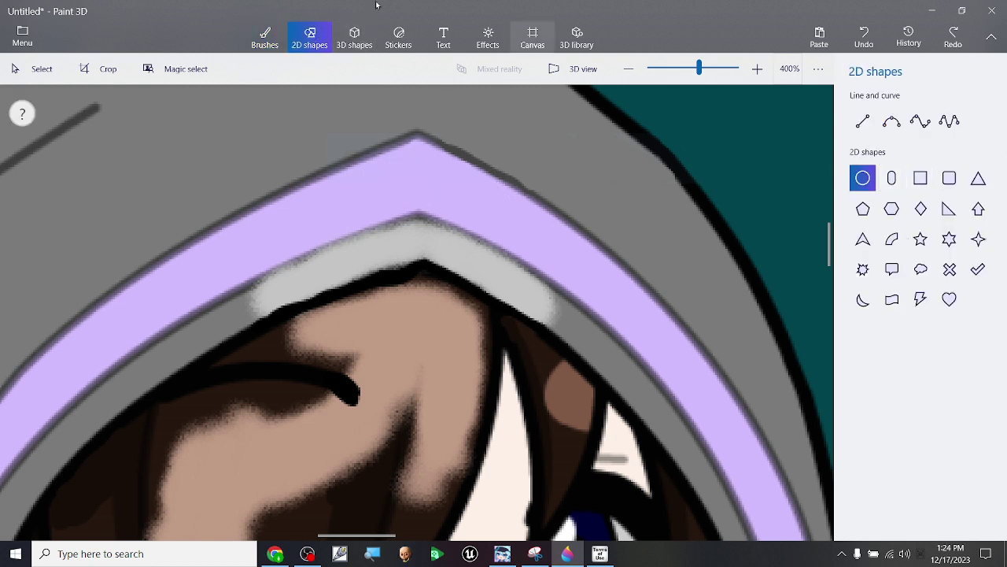
left_click(362, 35)
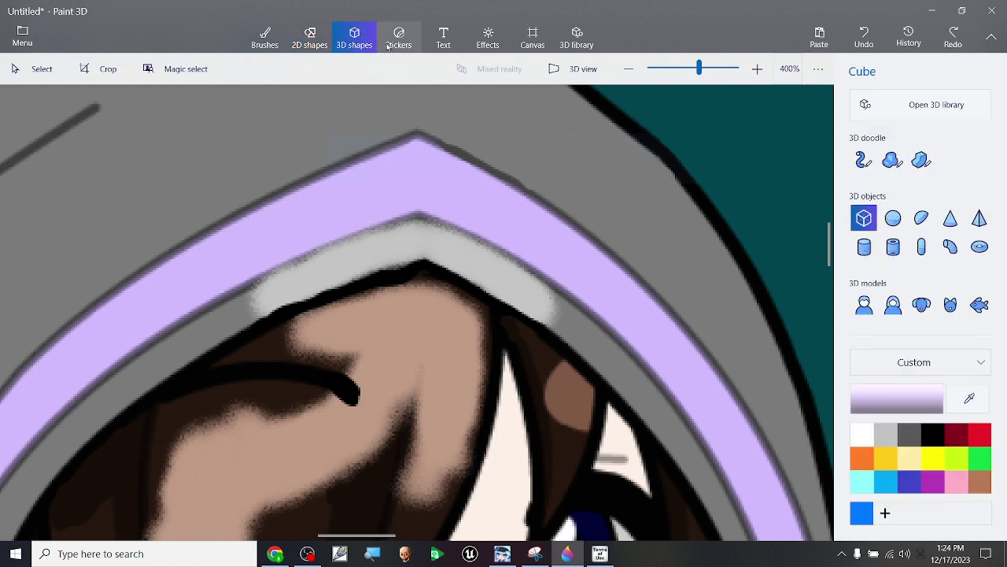
left_click(399, 40)
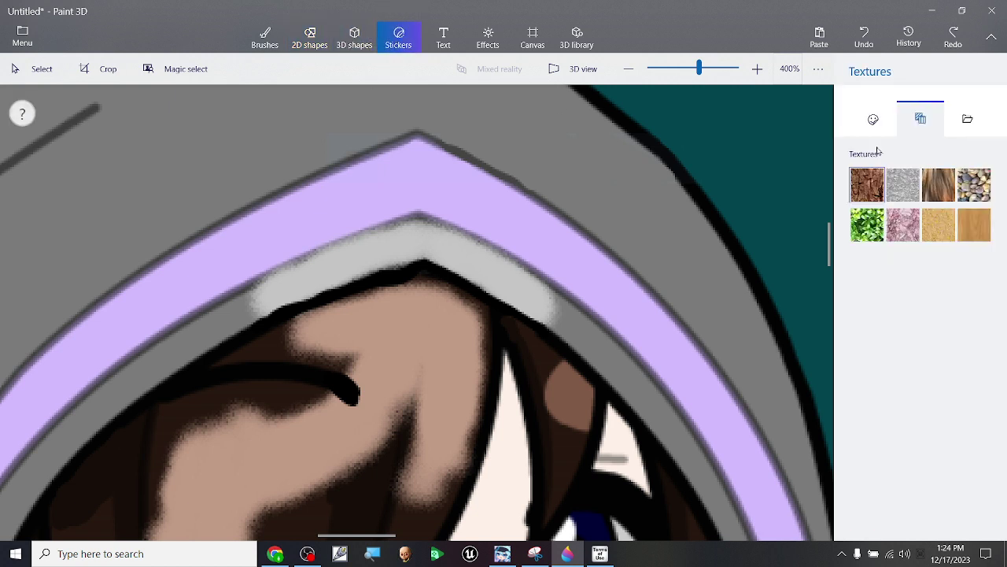
left_click(874, 120)
left_click(457, 34)
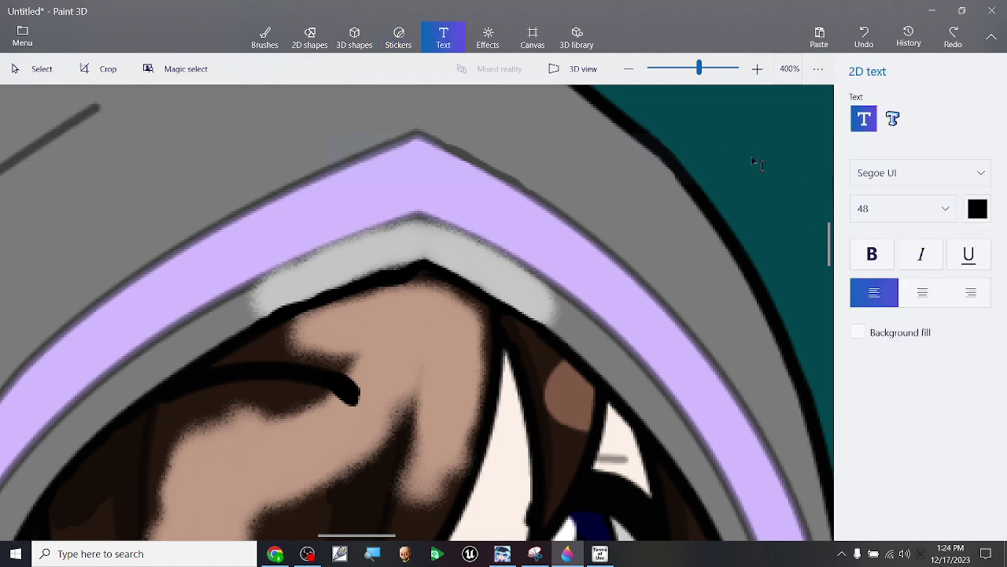
Step: Shift the Effects lighting darker and cooler, then back to its original warm setting
left_click(486, 37)
left_click_drag(942, 401, 868, 384)
left_click_drag(910, 416, 957, 414)
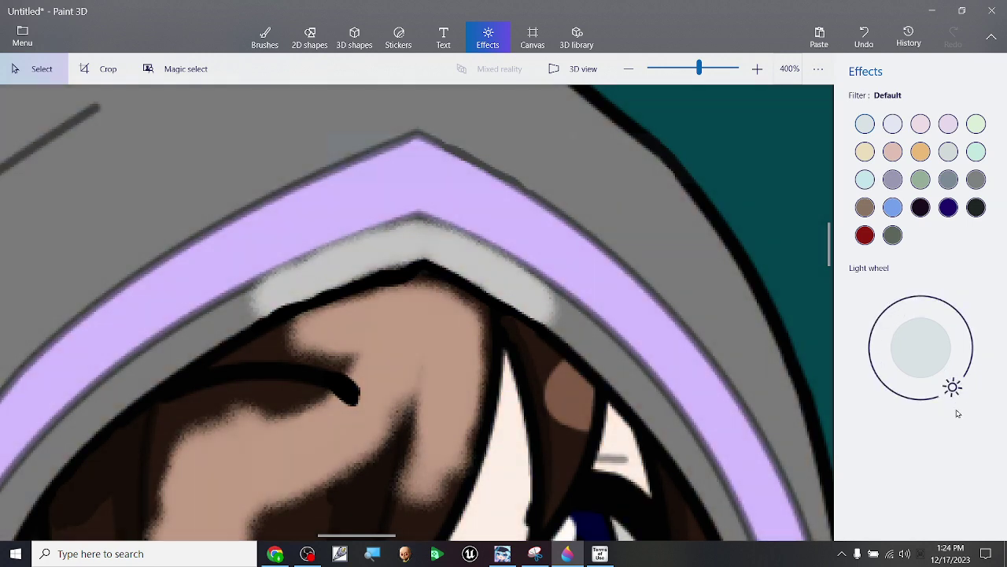
Step: Look over the Canvas settings
left_click(542, 45)
scroll(725, 194, "down", 5)
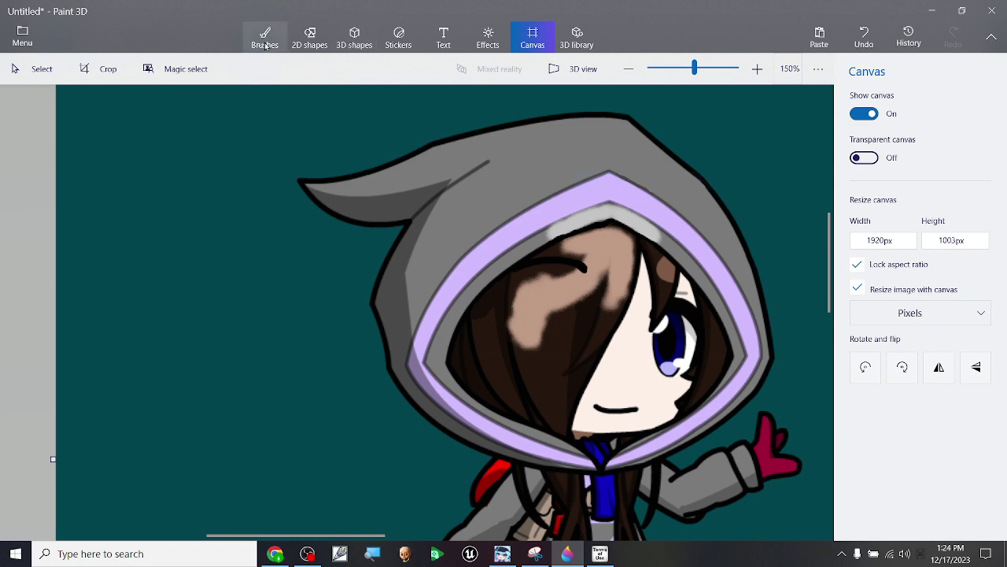
scroll(552, 241, "up", 5)
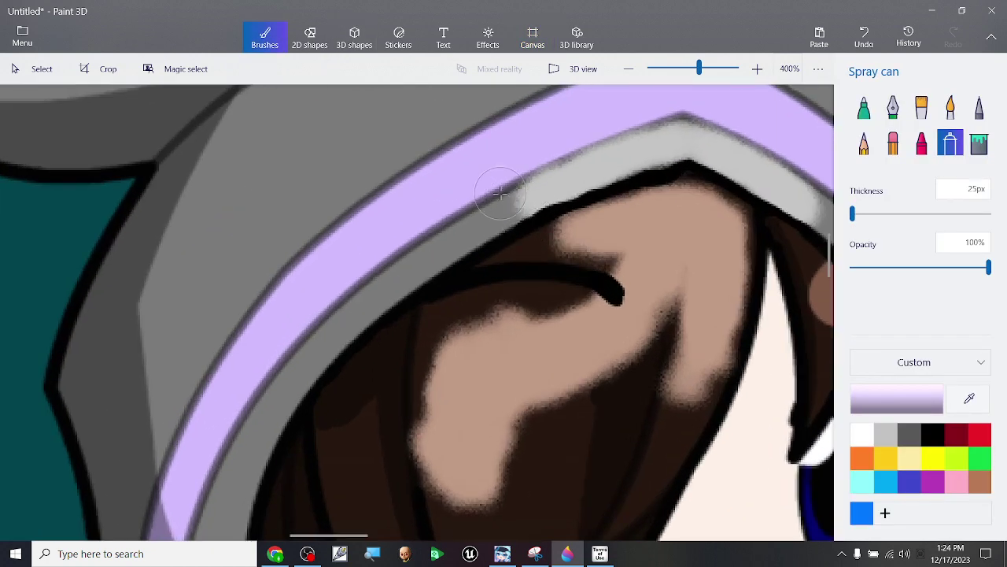
Step: Try whitish spray strokes along the hood's purple band and undo them
mouse_move(500, 193)
left_mouse_down()
mouse_move(538, 193)
mouse_move(493, 225)
mouse_move(543, 193)
left_mouse_up()
scroll(685, 140, "down", 3)
left_click(863, 36)
scroll(621, 130, "up", 2)
scroll(622, 184, "down", 2)
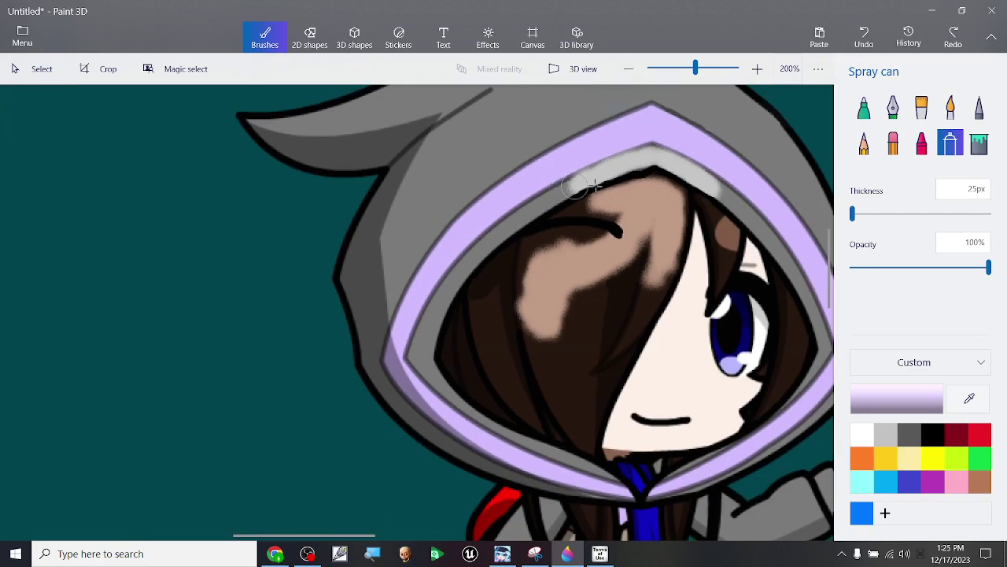
scroll(620, 183, "down", 2)
scroll(495, 154, "up", 4)
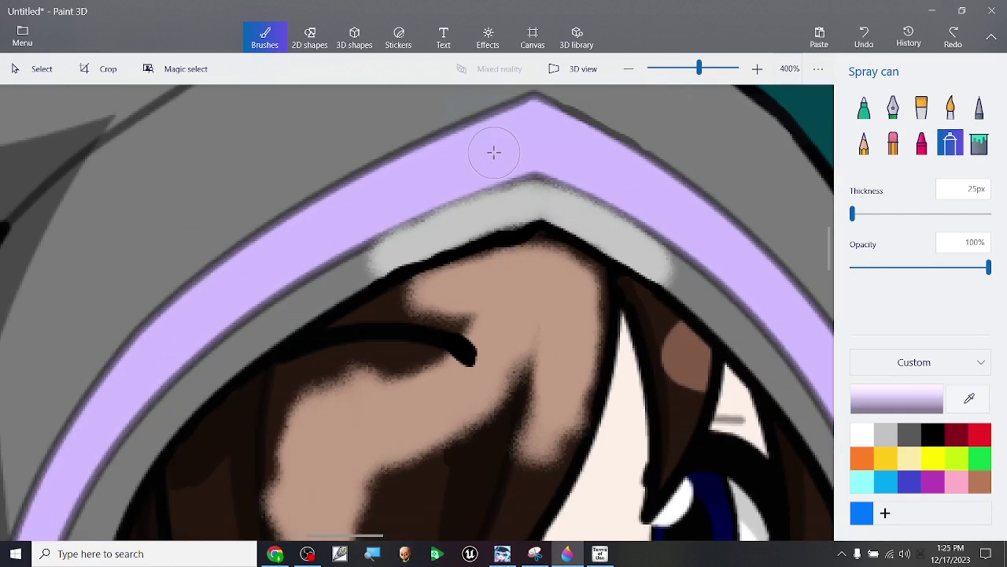
mouse_move(548, 135)
left_mouse_down()
mouse_move(413, 167)
mouse_move(451, 155)
mouse_move(291, 244)
mouse_move(362, 205)
mouse_move(306, 246)
mouse_move(368, 221)
mouse_move(276, 236)
mouse_move(525, 135)
mouse_move(593, 145)
mouse_move(683, 198)
mouse_move(704, 223)
mouse_move(595, 162)
left_mouse_up()
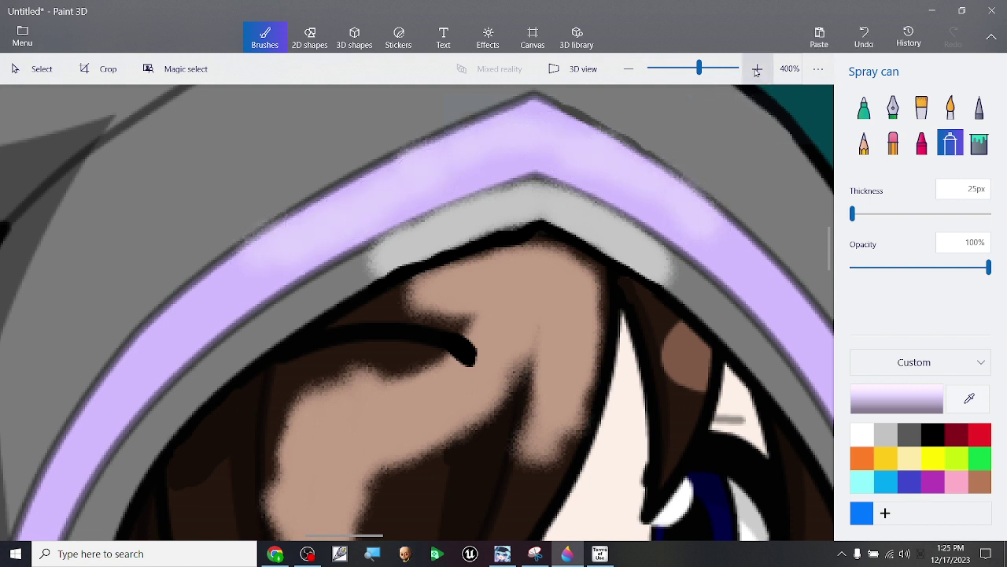
left_click(864, 35)
Step: Spray a soft whitish highlight near the purple band's apex
mouse_move(499, 150)
left_mouse_down()
mouse_move(509, 149)
mouse_move(386, 196)
mouse_move(413, 192)
left_mouse_up()
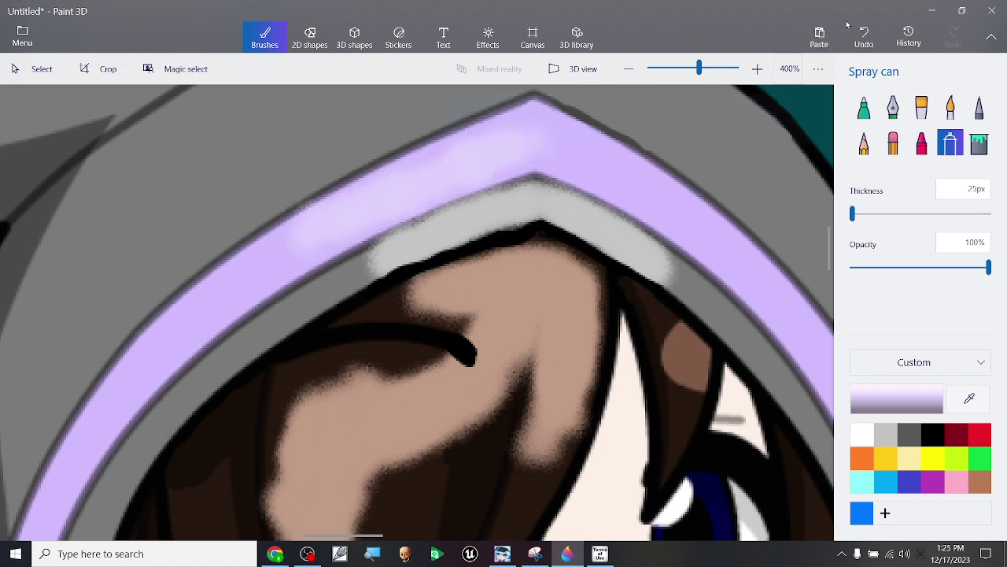
scroll(475, 164, "up", 2)
mouse_move(477, 162)
left_mouse_down()
mouse_move(449, 168)
mouse_move(466, 157)
mouse_move(457, 171)
mouse_move(392, 174)
mouse_move(373, 206)
mouse_move(320, 231)
mouse_move(377, 207)
mouse_move(307, 212)
mouse_move(297, 233)
mouse_move(268, 233)
mouse_move(276, 235)
mouse_move(240, 266)
mouse_move(225, 260)
mouse_move(288, 241)
mouse_move(234, 273)
mouse_move(273, 242)
mouse_move(303, 240)
mouse_move(552, 130)
mouse_move(679, 183)
mouse_move(588, 141)
mouse_move(675, 167)
mouse_move(631, 153)
mouse_move(671, 174)
mouse_move(625, 151)
mouse_move(708, 198)
mouse_move(670, 193)
left_mouse_up()
scroll(670, 193, "down", 8)
scroll(667, 199, "down", 2)
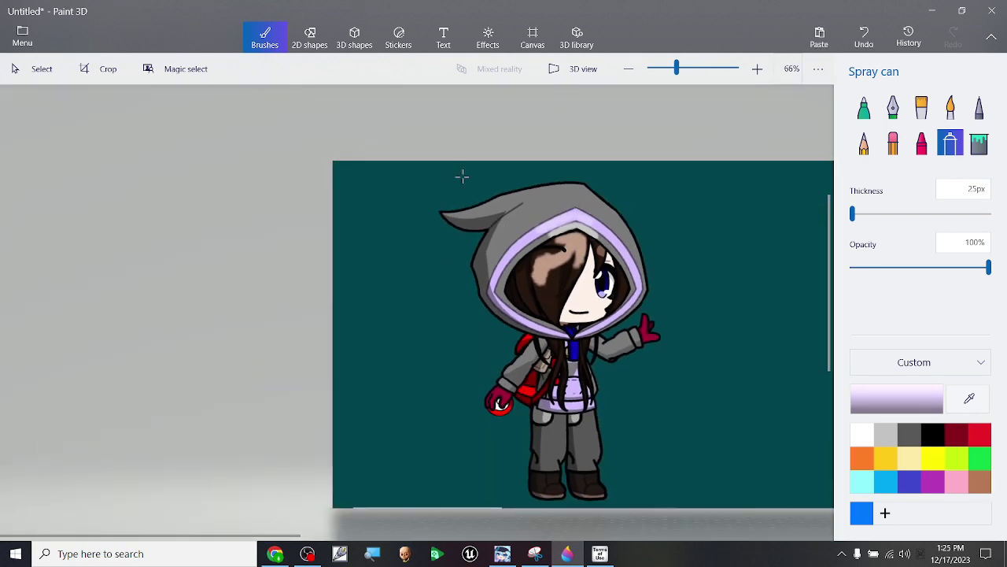
scroll(602, 316, "up", 2)
scroll(641, 403, "down", 1)
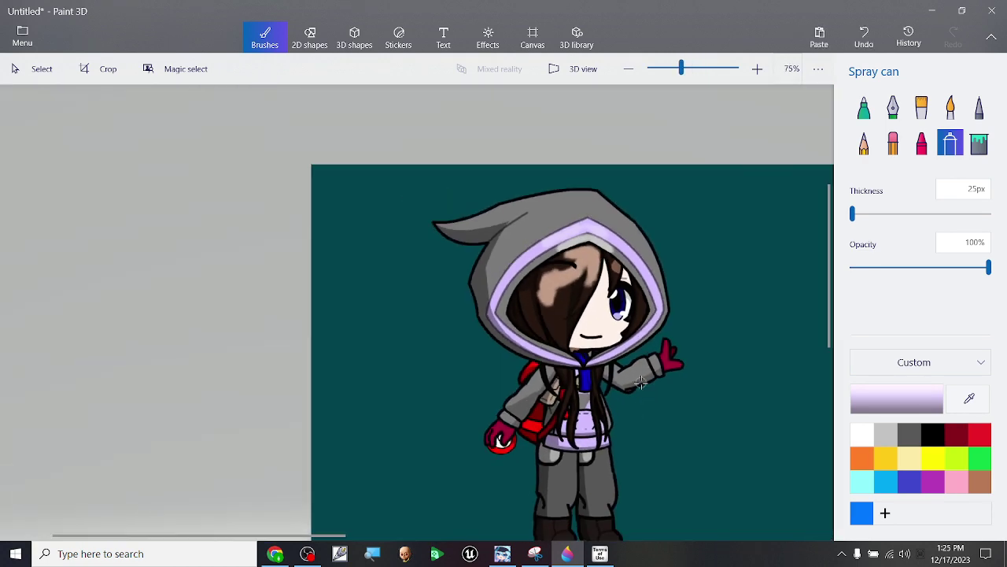
scroll(642, 385, "up", 4)
scroll(650, 345, "up", 2)
scroll(650, 343, "down", 4)
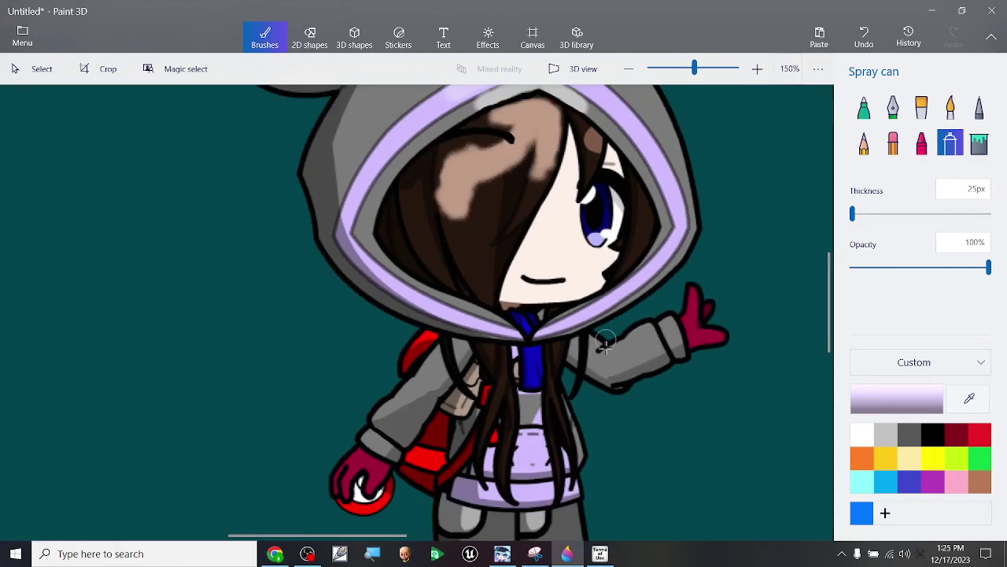
scroll(610, 339, "up", 4)
scroll(615, 333, "down", 4)
scroll(618, 334, "down", 1)
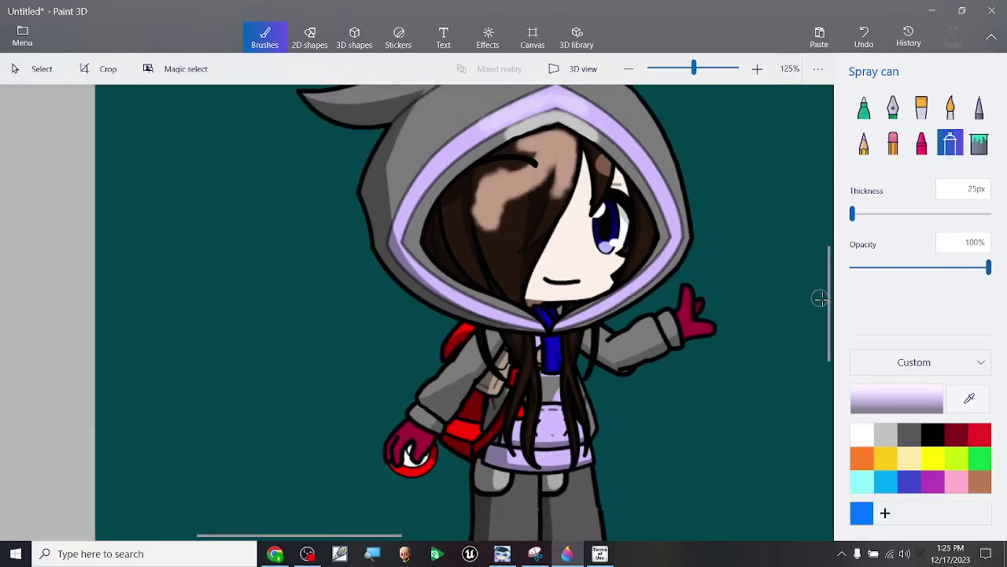
scroll(832, 288, "up", 2)
scroll(572, 196, "up", 3)
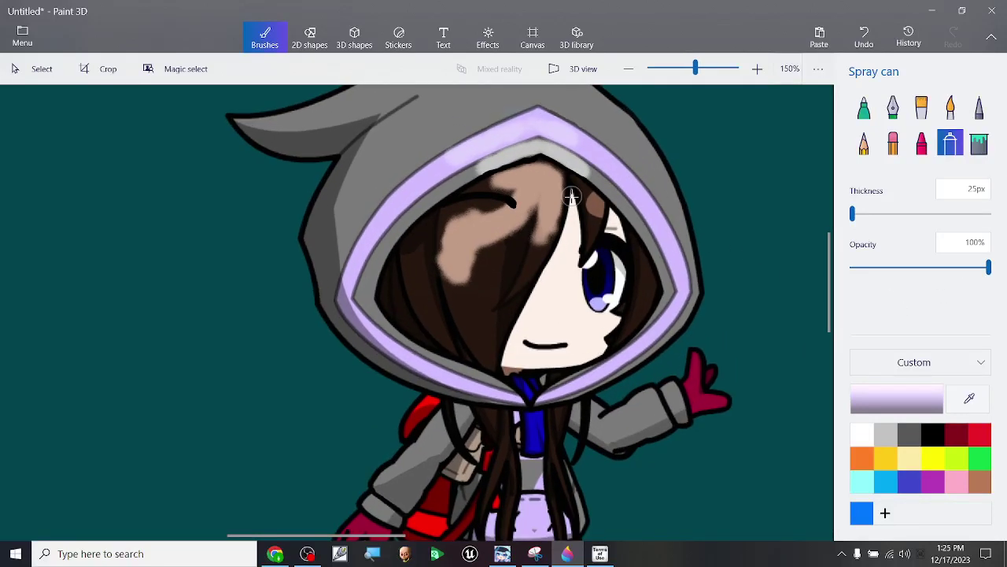
scroll(571, 197, "up", 2)
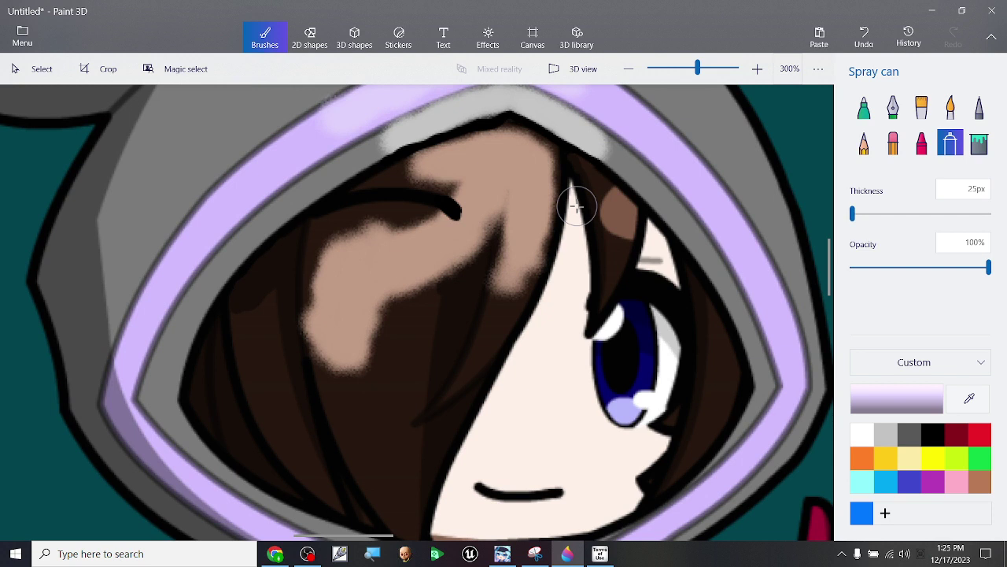
Step: Eyedrop the face's skin colour and spray it beside the eye, undoing stray speckles
left_click(980, 405)
left_click(551, 361)
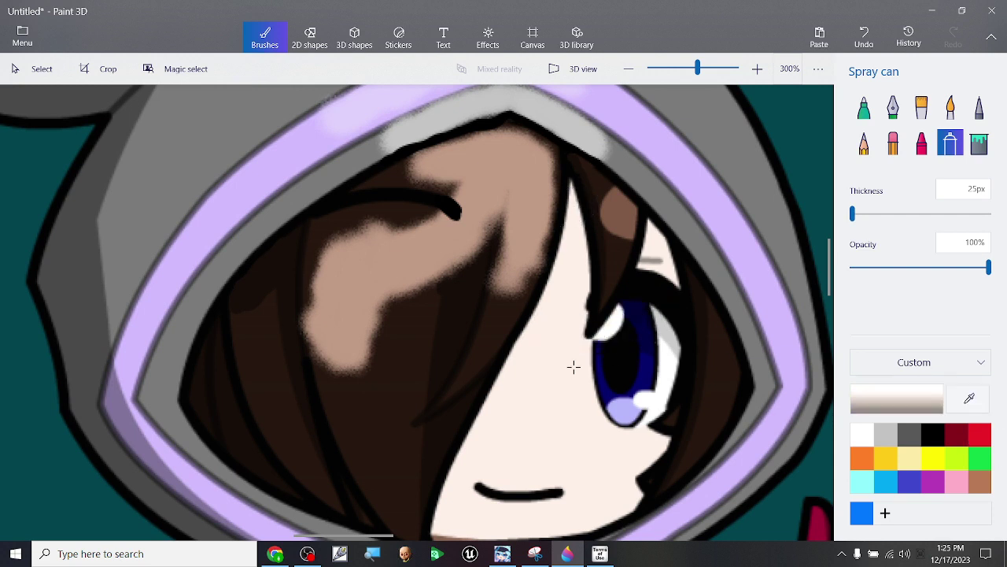
left_click(928, 402)
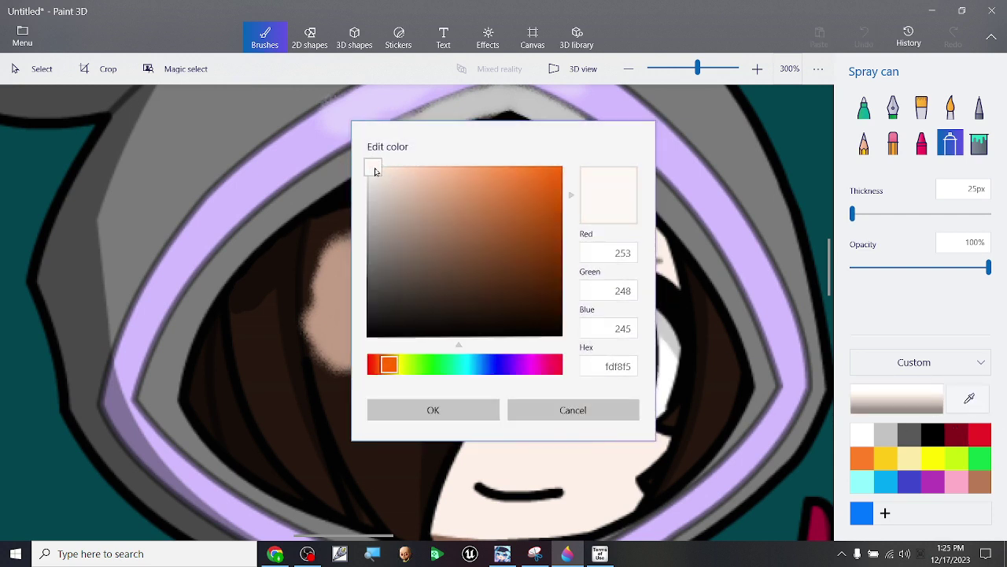
left_click(433, 410)
scroll(561, 303, "up", 1)
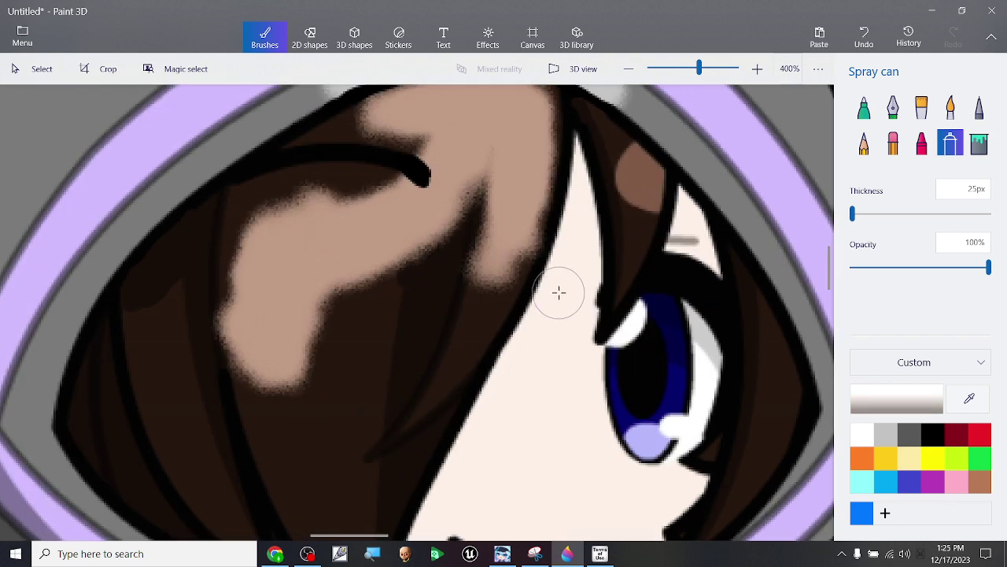
left_click_drag(561, 333, 561, 352)
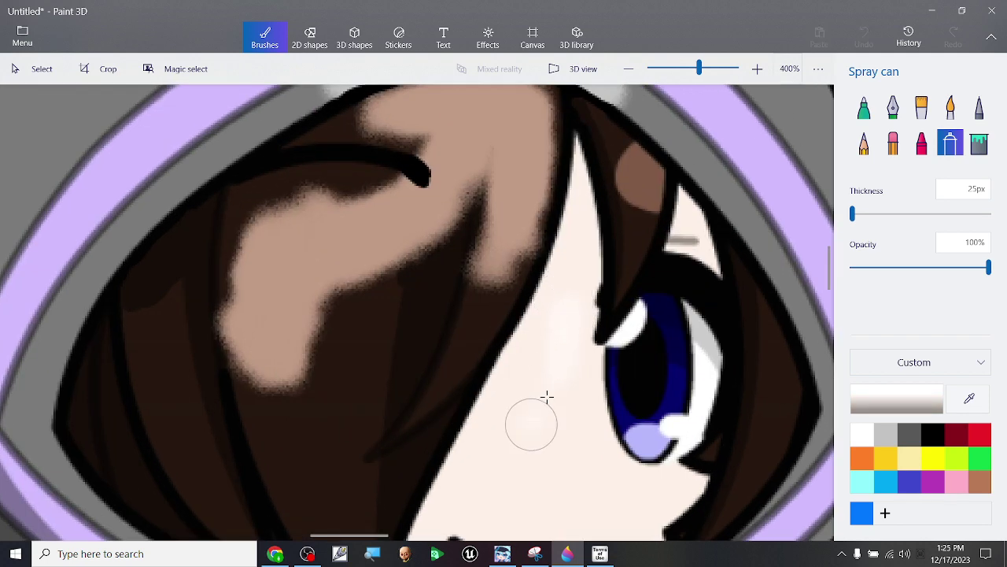
scroll(540, 463, "up", 3)
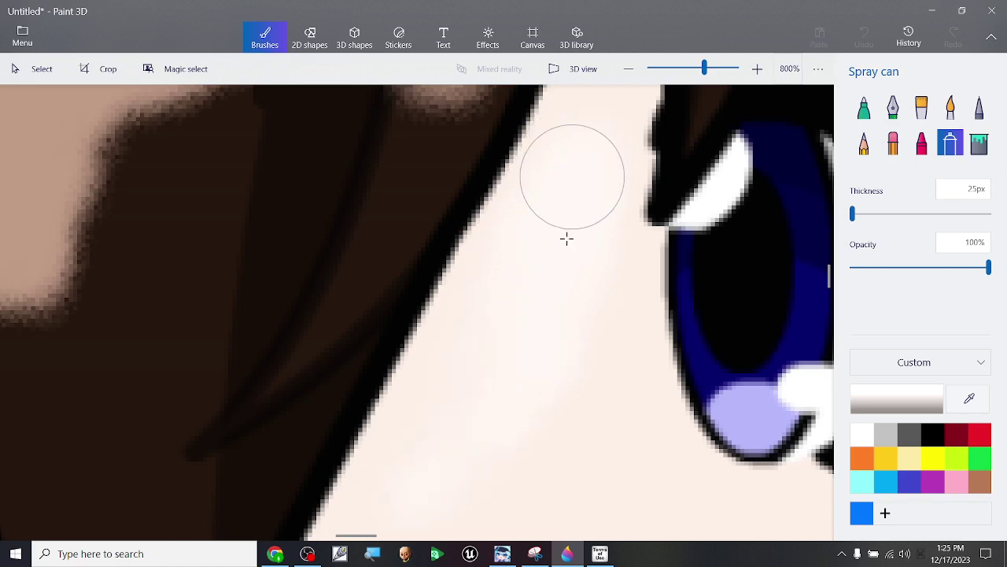
mouse_move(554, 263)
left_mouse_down()
mouse_move(589, 90)
mouse_move(450, 401)
mouse_move(486, 269)
mouse_move(386, 474)
mouse_move(542, 198)
mouse_move(497, 404)
mouse_move(590, 343)
mouse_move(625, 218)
mouse_move(642, 380)
mouse_move(647, 190)
mouse_move(590, 318)
mouse_move(617, 276)
left_mouse_up()
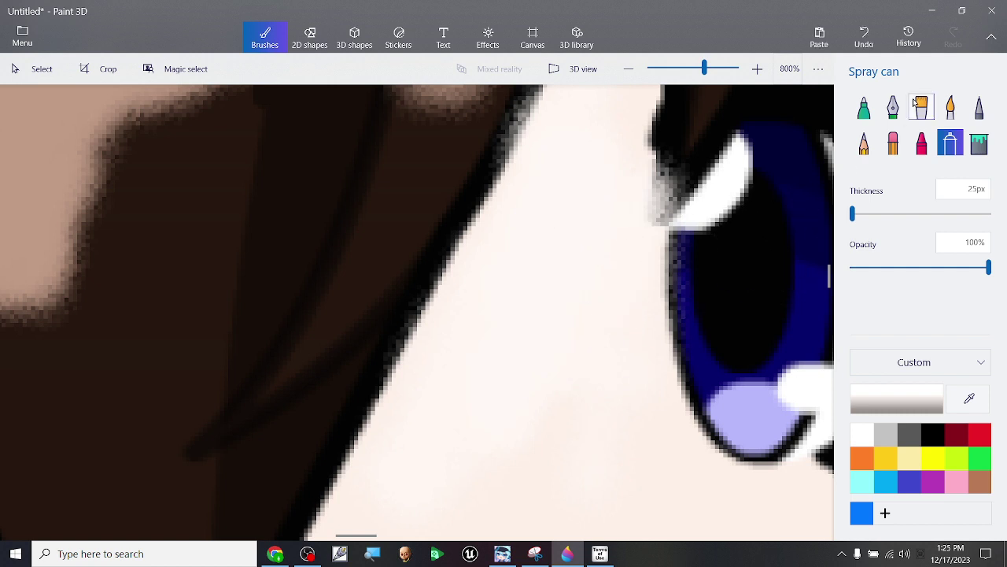
left_click(864, 36)
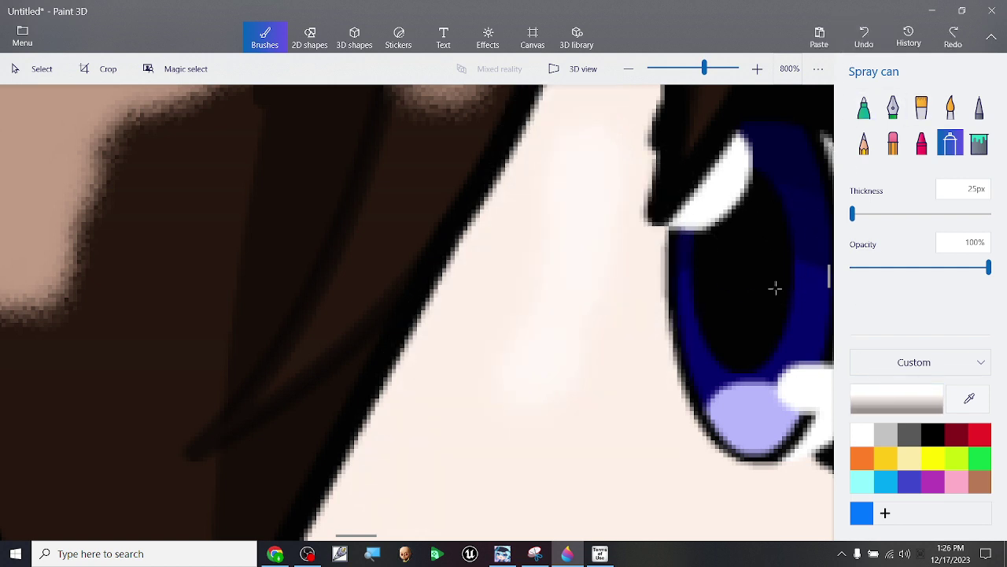
Step: Lighten the skin colour to fff3ed, then fff7ed, testing and undoing a spray stroke each time
left_click(909, 407)
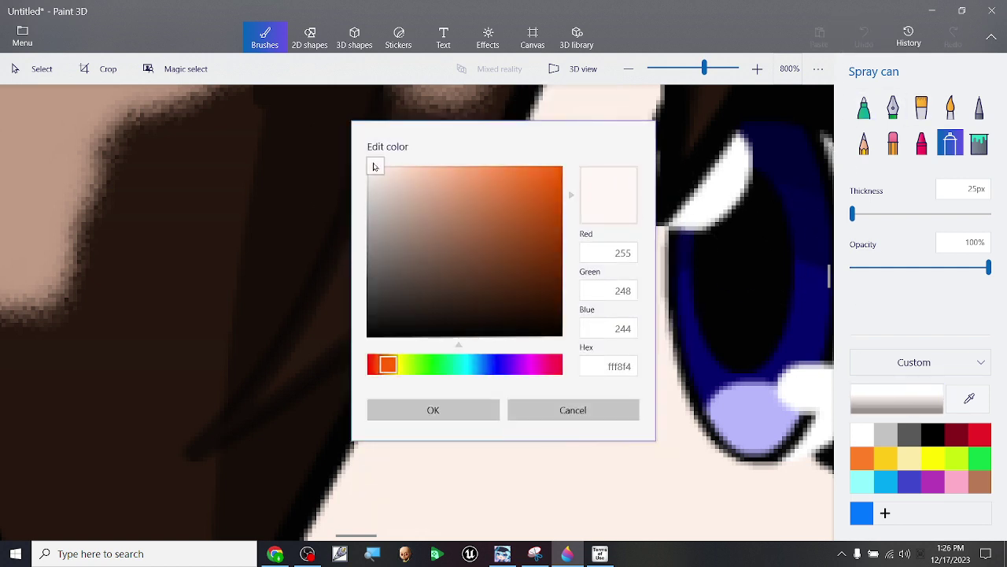
left_click(433, 409)
mouse_move(571, 180)
left_mouse_down()
mouse_move(516, 228)
mouse_move(486, 420)
left_mouse_up()
left_click(864, 35)
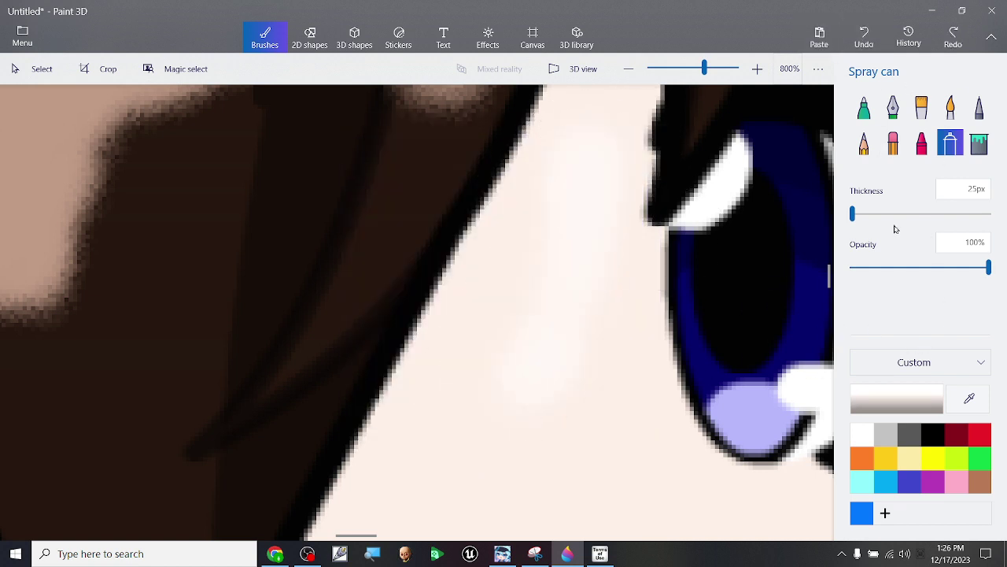
left_click(897, 399)
left_click_drag(389, 368, 395, 369)
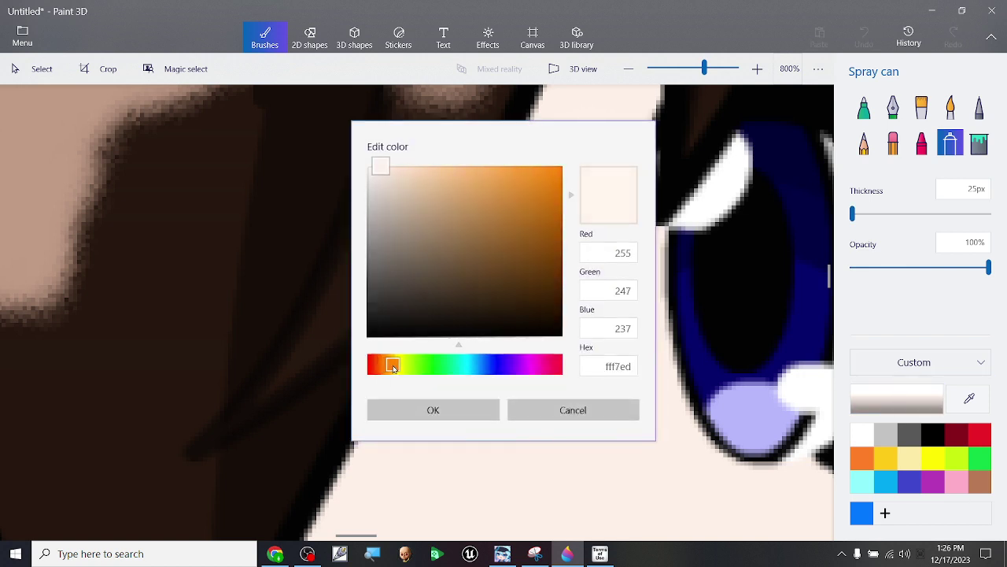
left_click(419, 412)
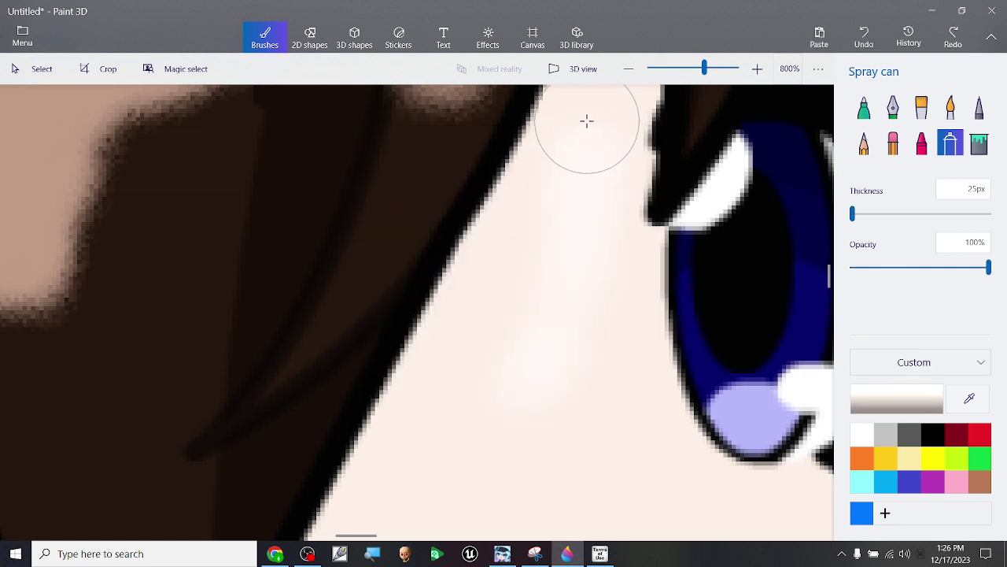
left_click_drag(507, 299, 439, 438)
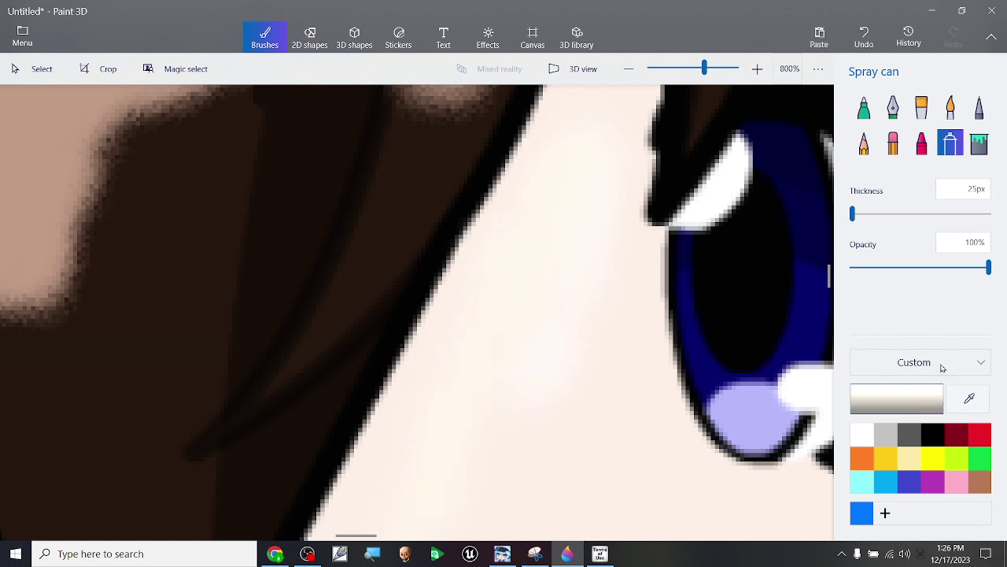
left_click(863, 35)
Step: Switch to cream fff4e3 and test sprays along the hair edge, undoing them
left_click(908, 398)
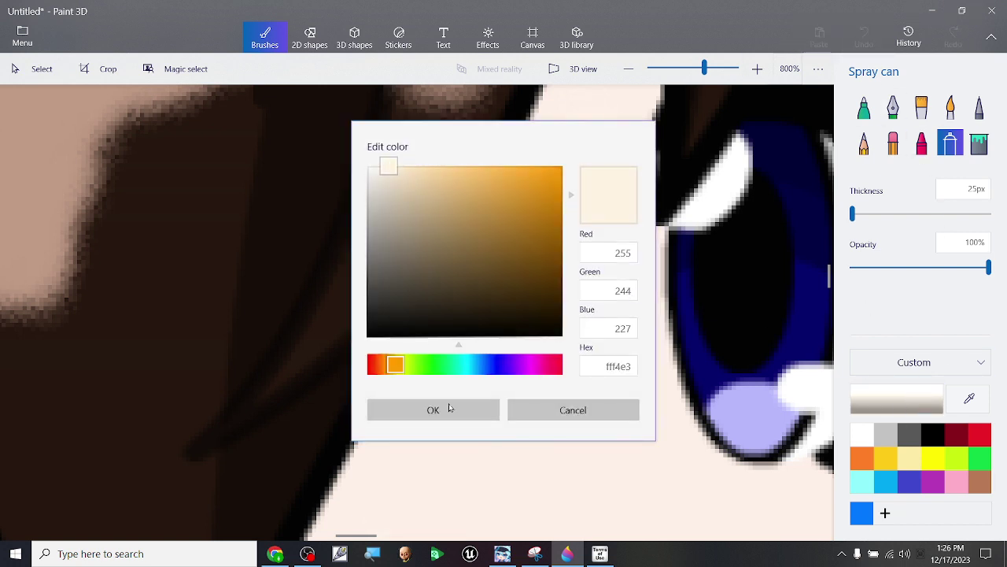
left_click(413, 411)
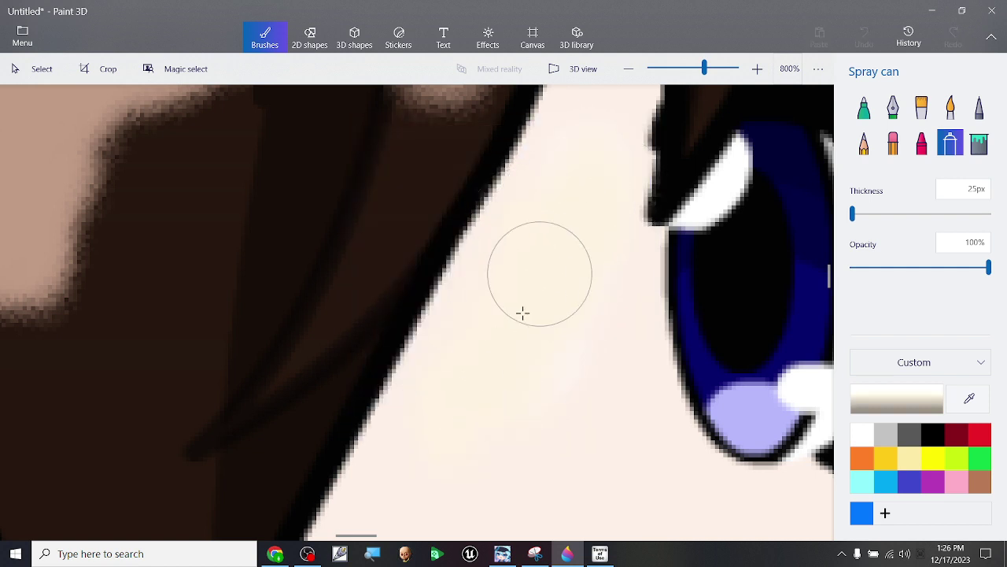
left_click_drag(504, 150, 441, 315)
left_click(864, 35)
scroll(550, 174, "down", 3)
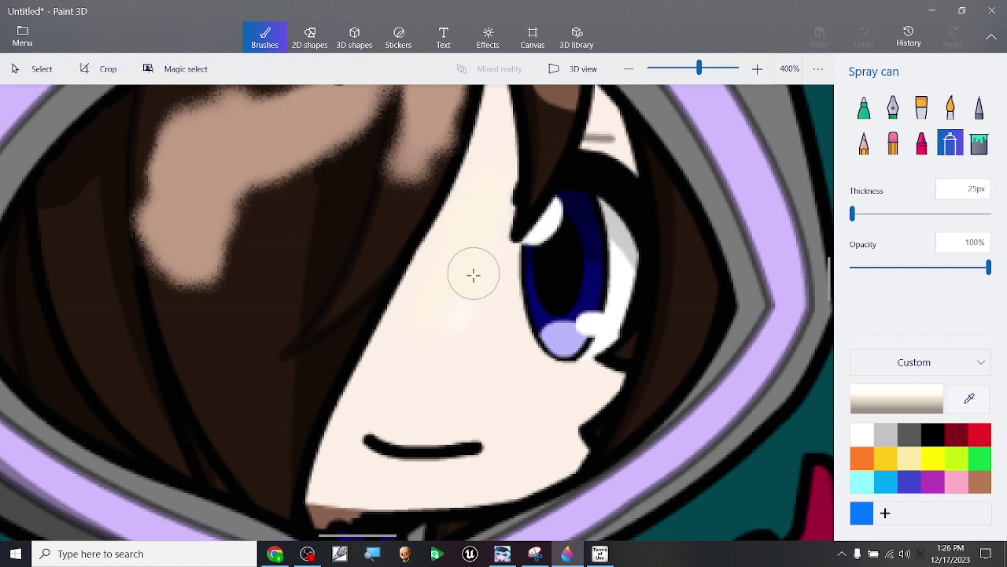
mouse_move(474, 271)
left_mouse_down()
mouse_move(495, 103)
mouse_move(495, 162)
left_mouse_up()
key("ctrl+z")
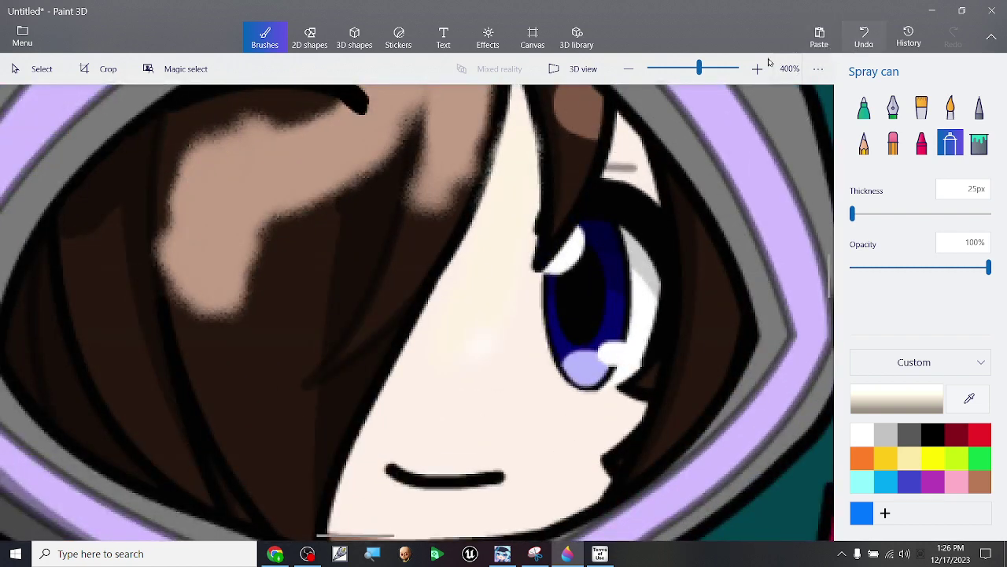
scroll(504, 204, "up", 4)
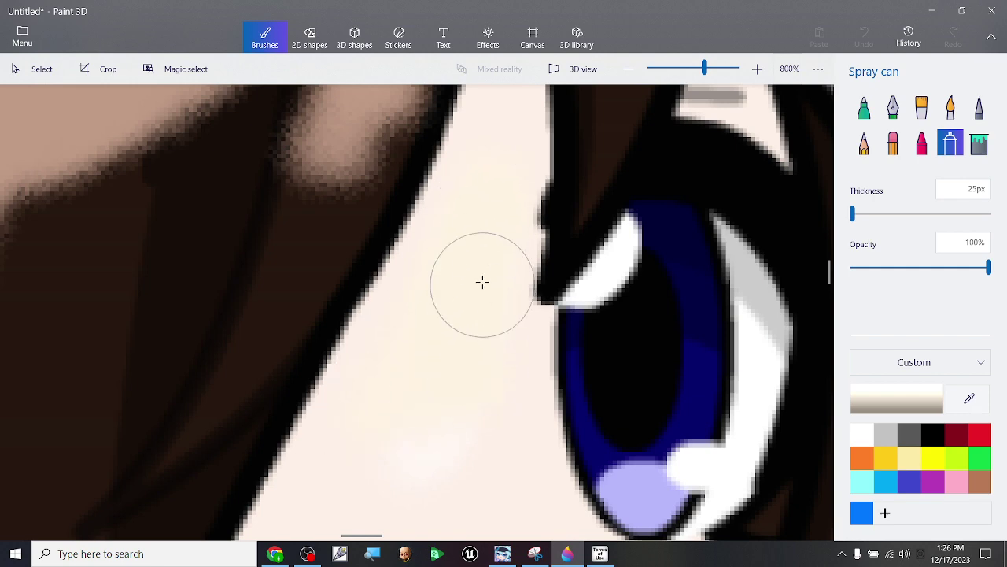
Step: Redo the last edit, choose the Marker, and sample the dark navy from the iris
key("ctrl+y")
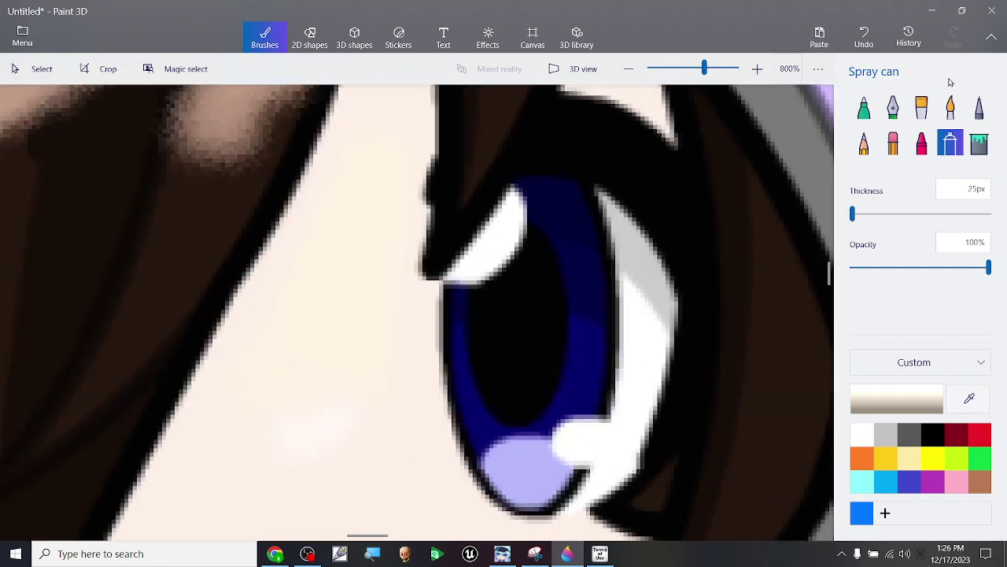
left_click(865, 109)
left_click(969, 398)
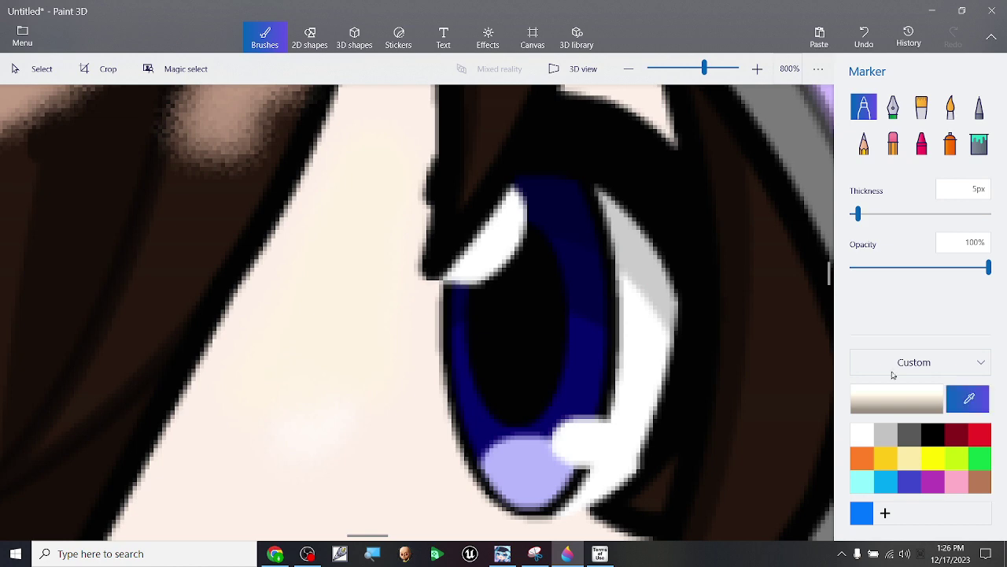
left_click(575, 226)
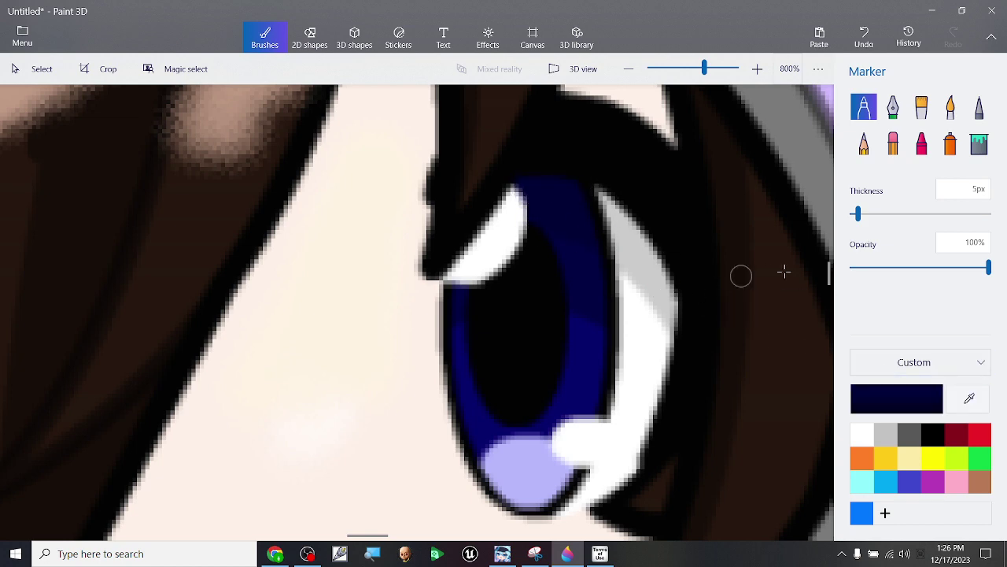
scroll(598, 219, "up", 2)
scroll(529, 281, "down", 10)
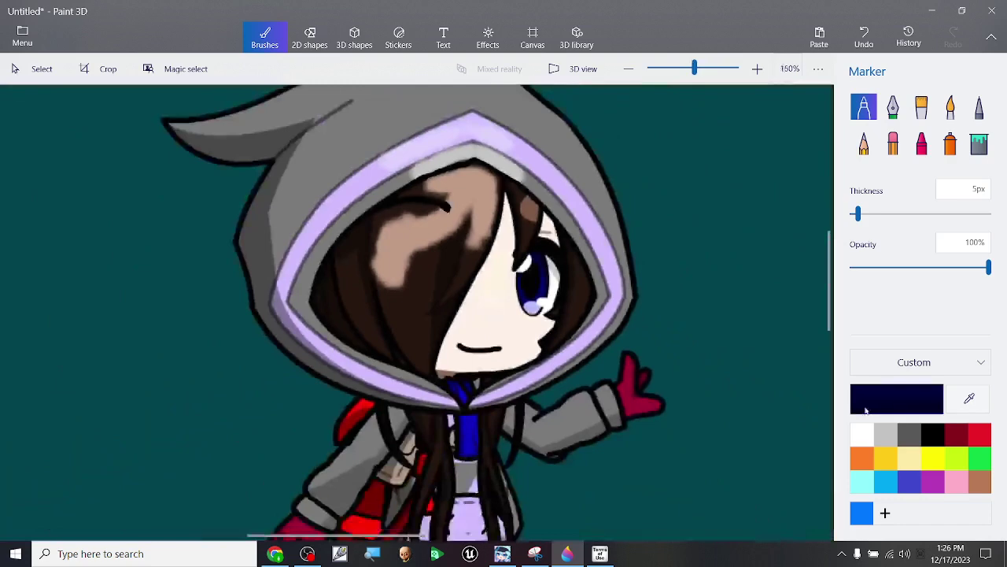
Step: Change the marker colour to pale yellow faff68
left_click(868, 411)
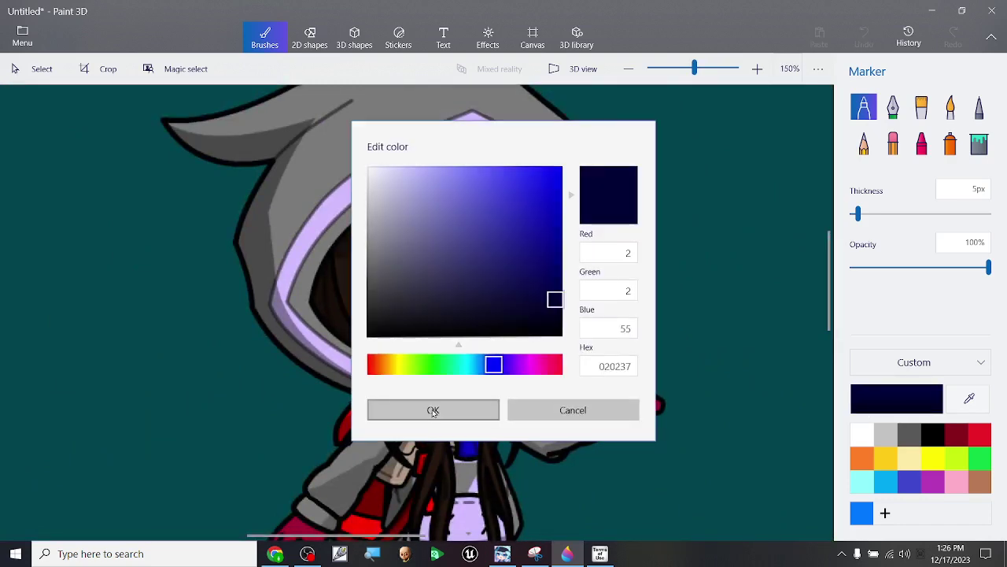
left_click_drag(493, 363, 424, 364)
left_click_drag(532, 380, 412, 377)
left_click(503, 165)
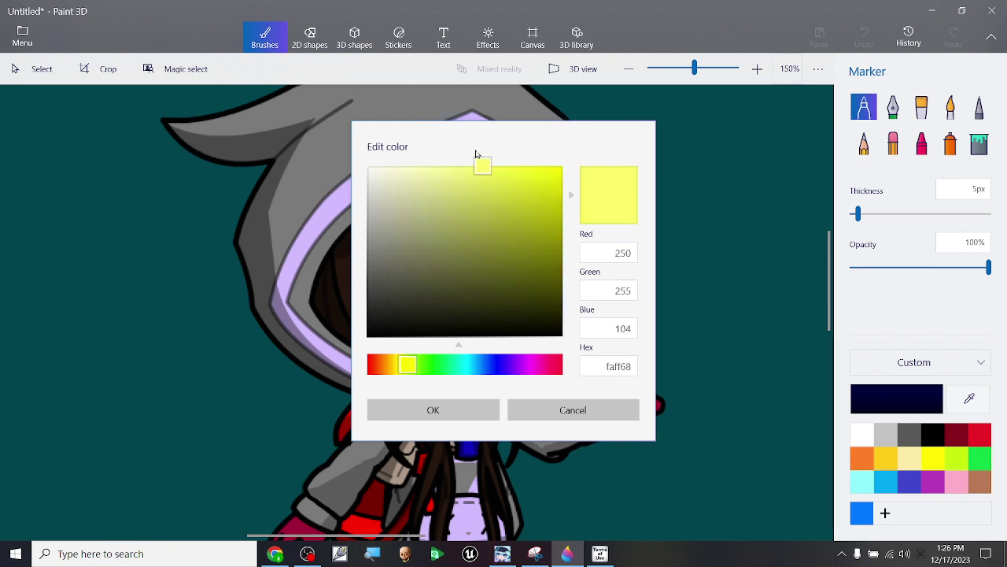
left_click(427, 403)
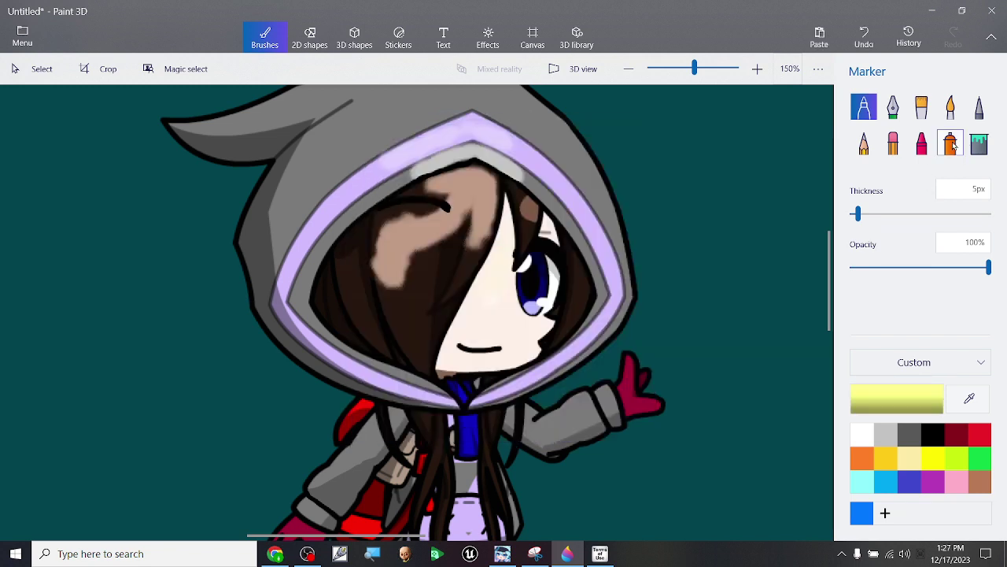
Step: With the Spray can at about 149px, spray a trial yellow band along the bottom and undo it
left_click(950, 145)
scroll(666, 402, "down", 10)
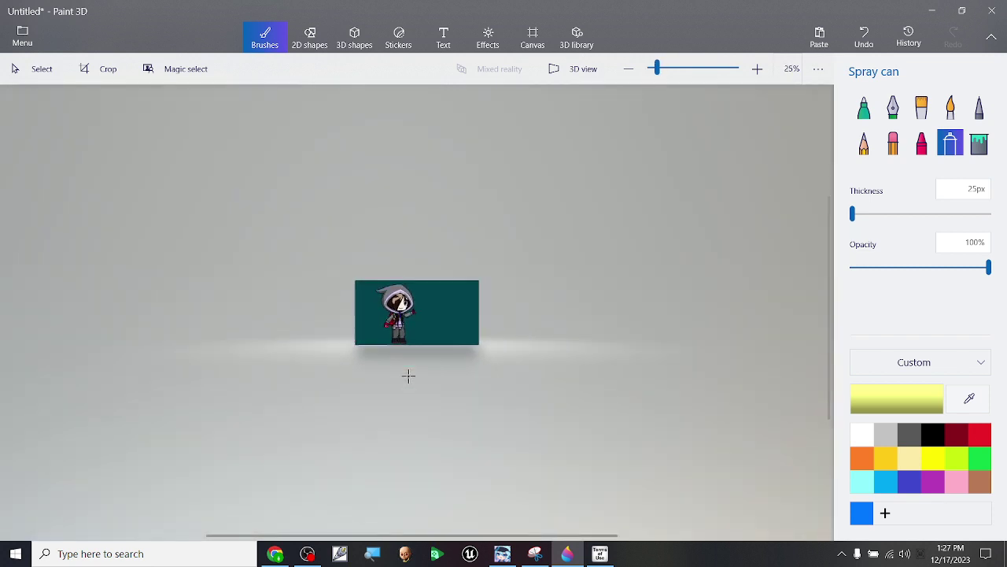
scroll(407, 376, "up", 3)
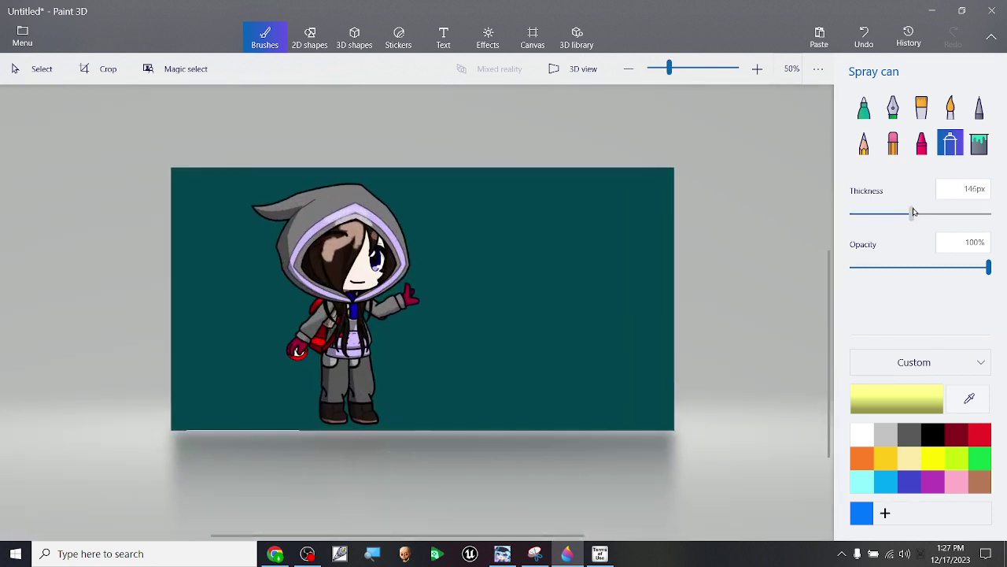
left_click_drag(914, 212, 915, 212)
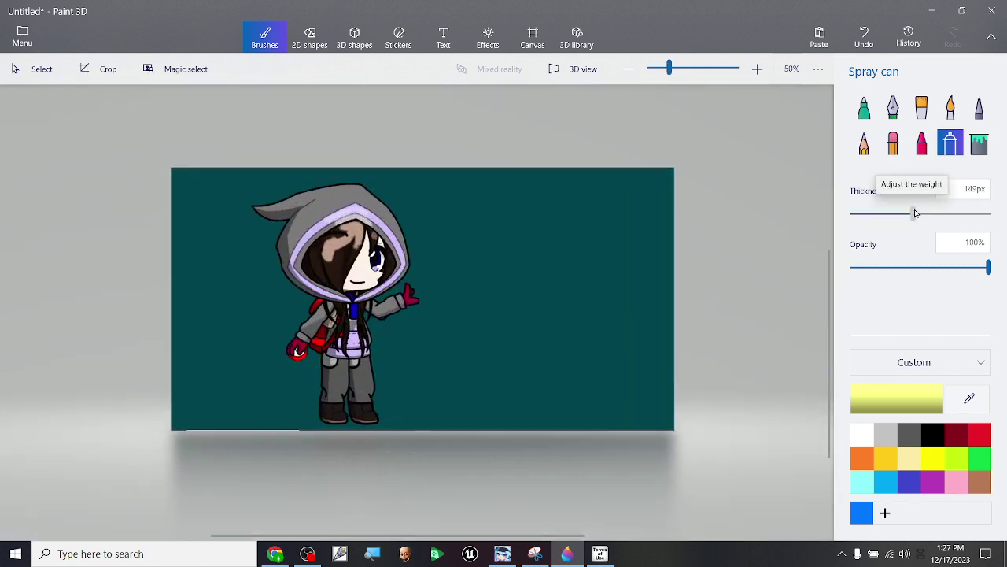
mouse_move(649, 425)
left_mouse_down()
mouse_move(673, 431)
mouse_move(532, 443)
mouse_move(585, 436)
mouse_move(618, 417)
mouse_move(584, 422)
mouse_move(571, 442)
mouse_move(520, 436)
mouse_move(577, 430)
mouse_move(558, 419)
mouse_move(442, 425)
left_mouse_up()
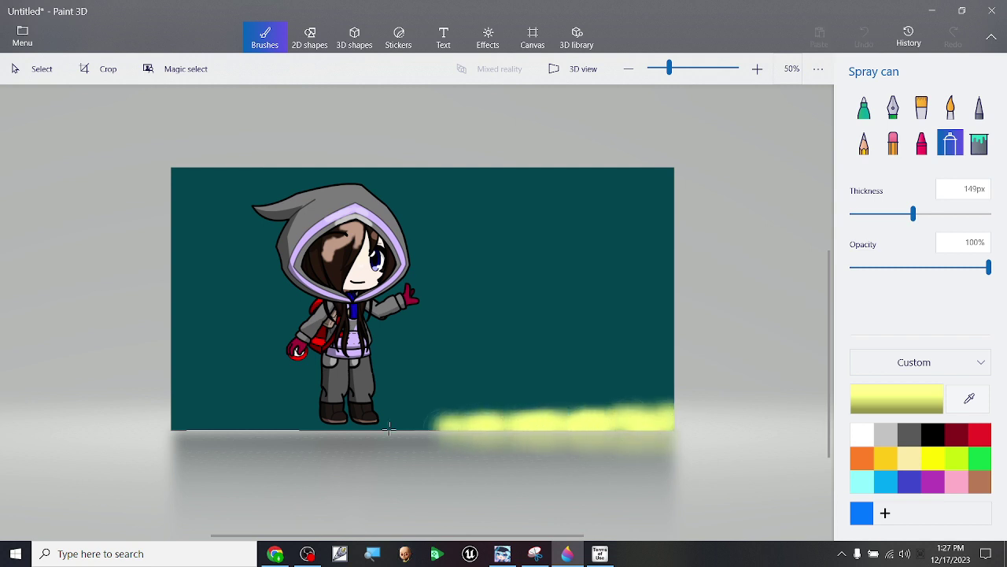
mouse_move(383, 429)
left_mouse_down()
mouse_move(351, 432)
mouse_move(425, 424)
mouse_move(186, 420)
mouse_move(310, 433)
mouse_move(312, 422)
mouse_move(396, 422)
mouse_move(429, 437)
mouse_move(488, 420)
mouse_move(641, 421)
left_mouse_up()
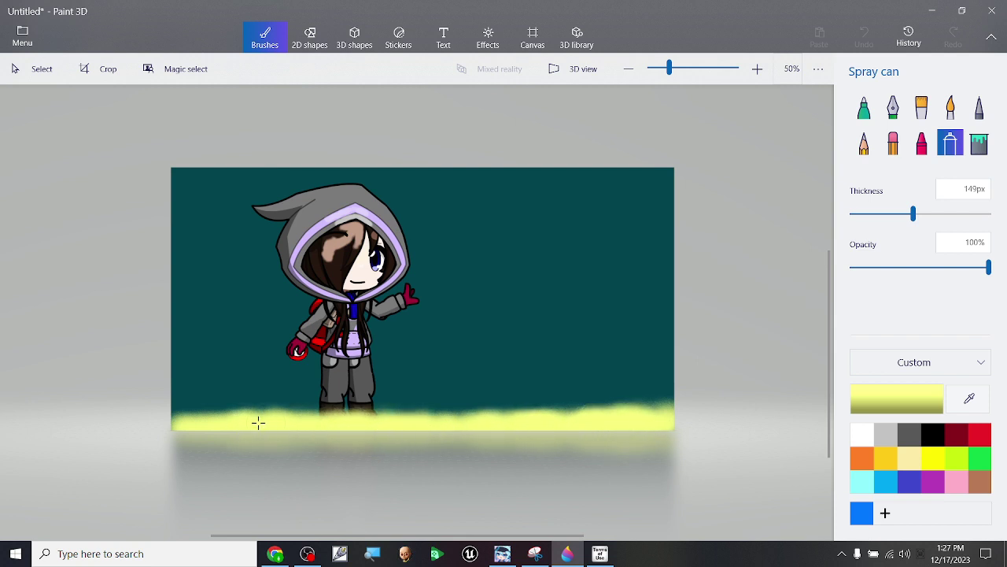
left_click_drag(235, 422, 221, 427)
left_click_drag(380, 433, 464, 421)
left_click(864, 35)
Step: Set the painting colour to pure white ffffff
left_click(912, 397)
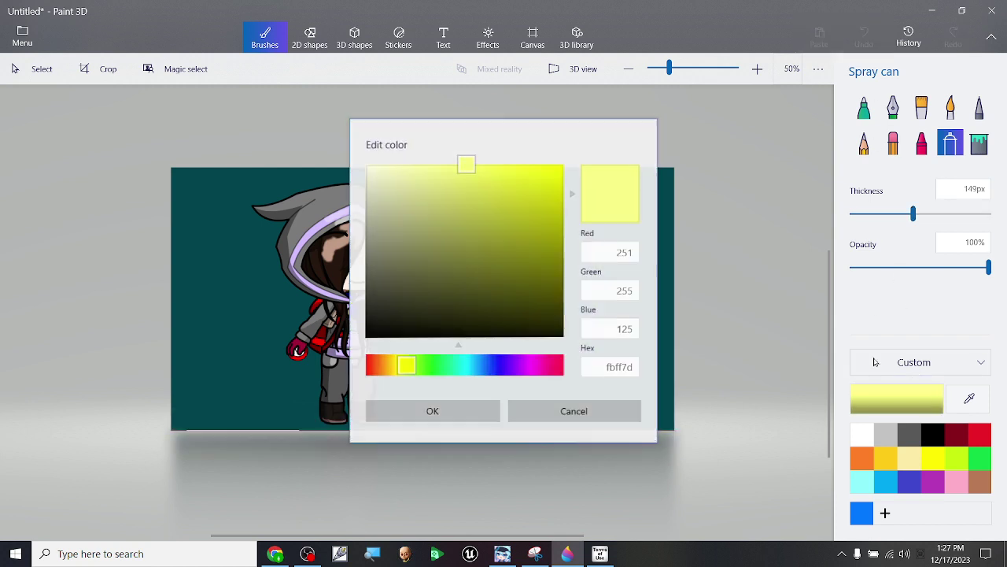
left_click(384, 181)
left_click(367, 166)
left_click(483, 420)
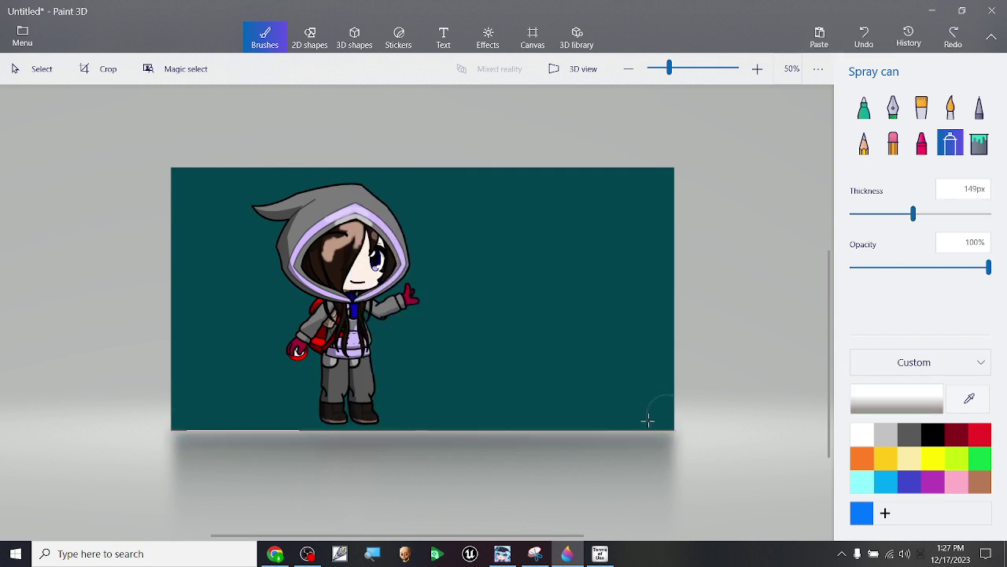
Step: Spray a white snow band along the bottom edge beneath the character's feet
mouse_move(641, 417)
left_mouse_down()
mouse_move(669, 423)
mouse_move(190, 426)
mouse_move(228, 429)
left_mouse_up()
left_click_drag(327, 427, 579, 422)
left_click_drag(675, 422, 675, 423)
Step: Try 69px white snowflakes in the sky and undo them
scroll(540, 310, "up", 2)
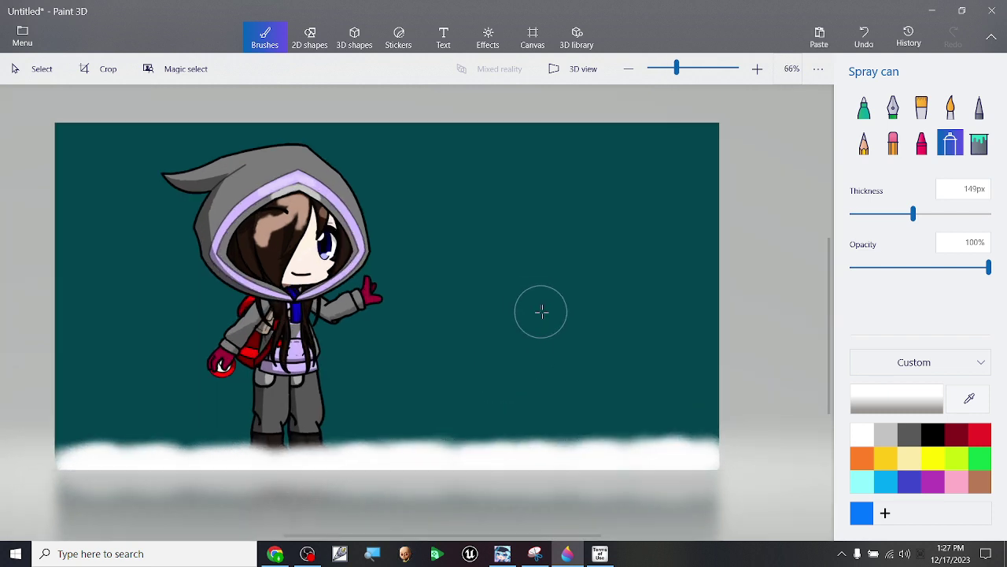
left_click_drag(915, 214, 874, 214)
scroll(691, 201, "up", 1)
left_click_drag(639, 145, 638, 142)
left_click_drag(501, 231, 527, 227)
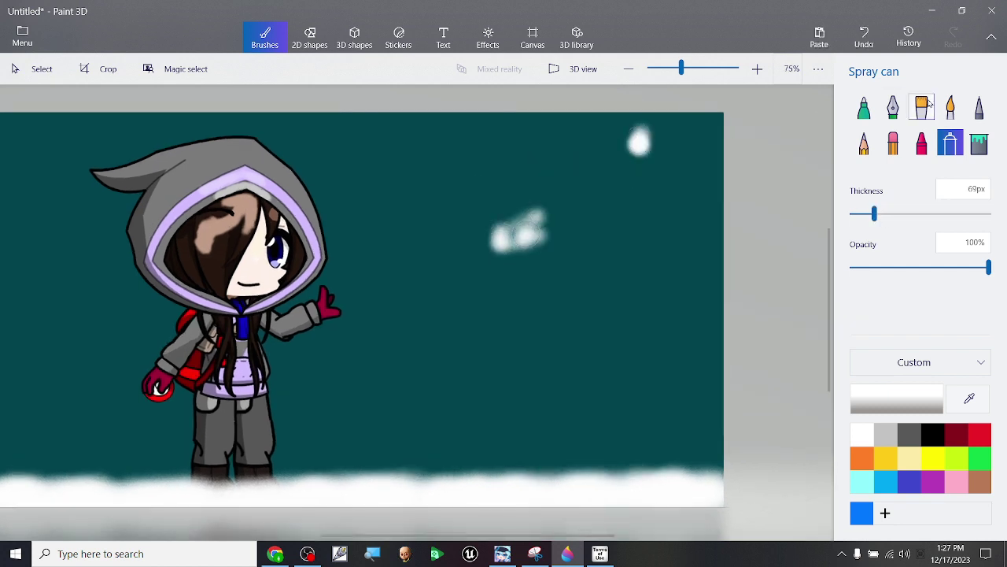
left_click(864, 36)
left_click(864, 36)
Step: Try smaller 25px snowflakes in the sky and undo them as well
left_click_drag(873, 214, 853, 215)
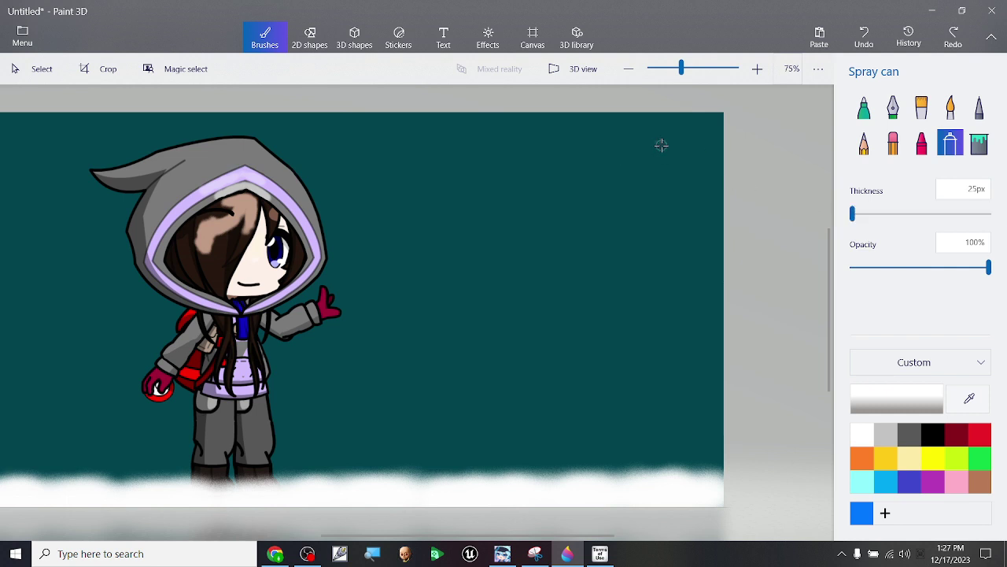
left_click_drag(660, 144, 660, 144)
left_click_drag(509, 208, 506, 207)
left_click_drag(606, 292, 616, 292)
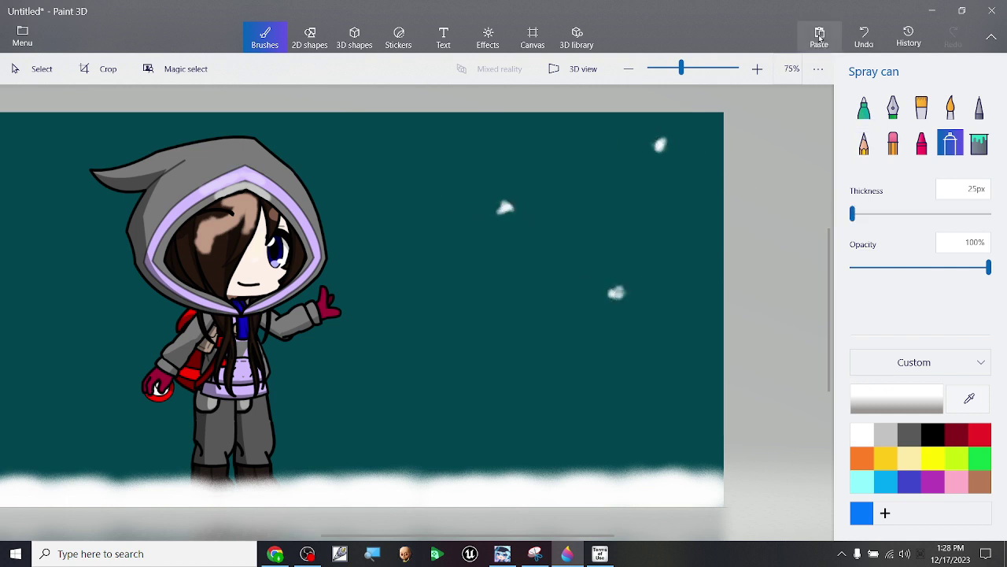
left_click(864, 37)
left_click(864, 37)
left_click(864, 37)
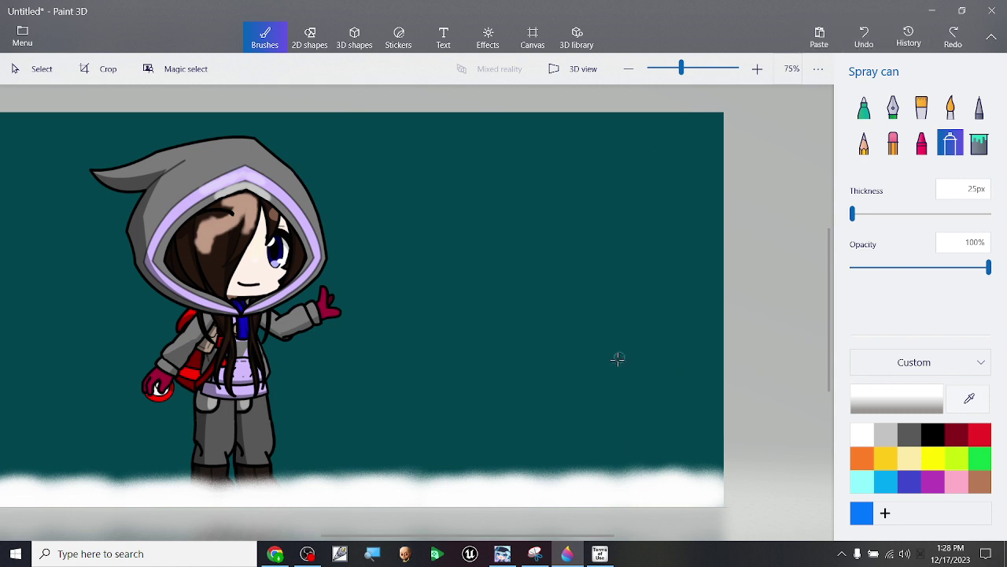
scroll(434, 145, "down", 3)
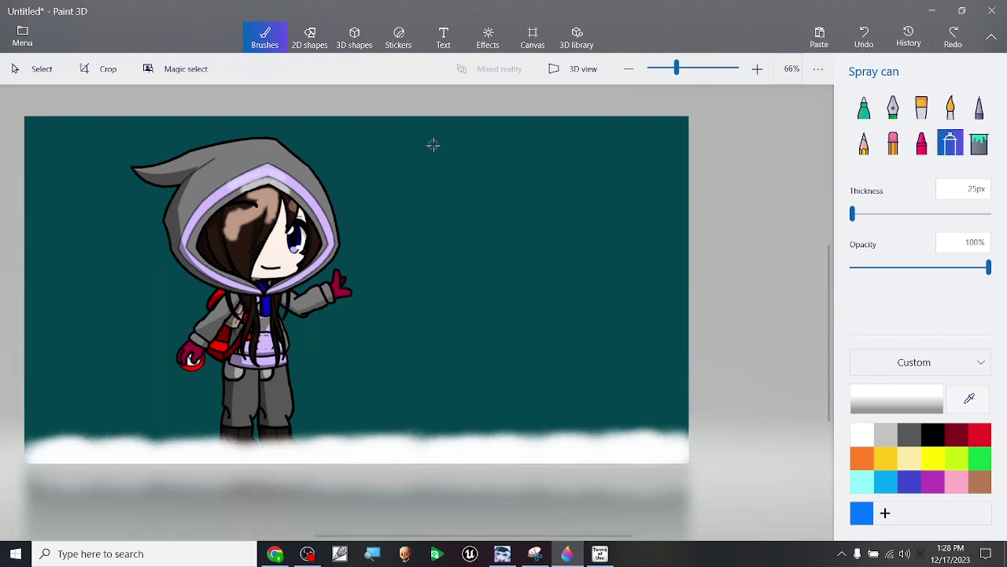
scroll(483, 169, "up", 3)
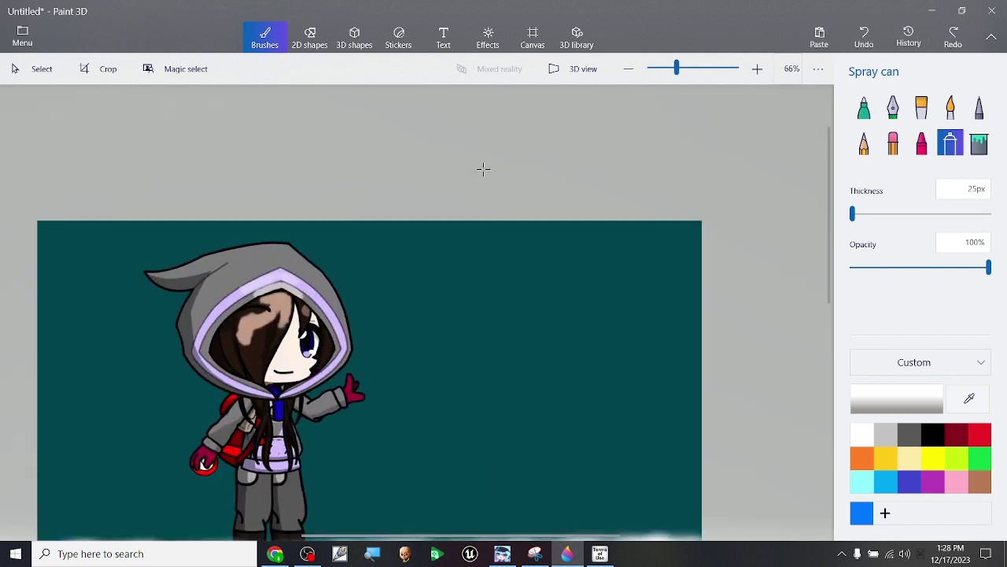
Step: Choose the Watercolor brush with a darkened version of the sampled teal background
left_click(864, 106)
left_click(949, 106)
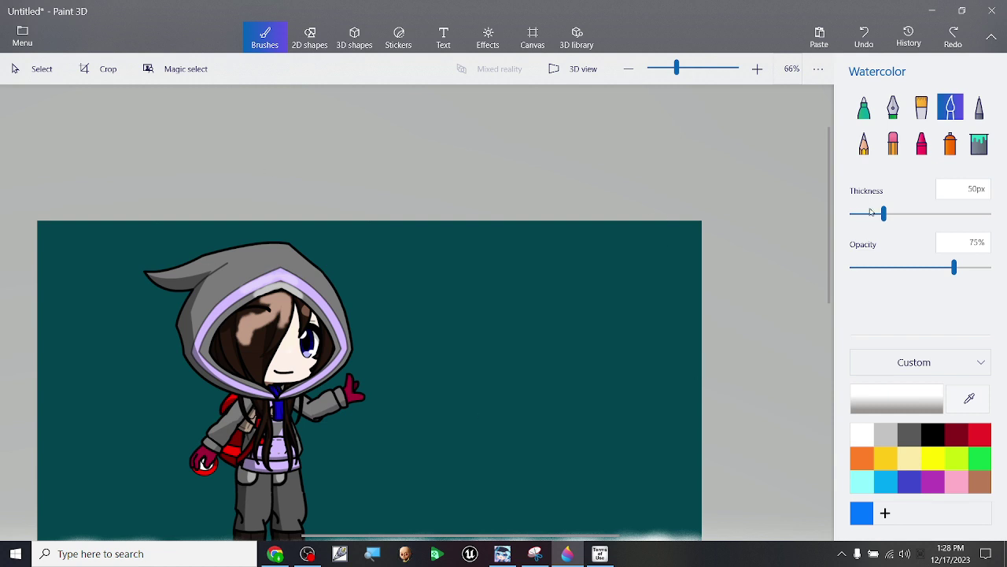
left_click(969, 399)
left_click(498, 296)
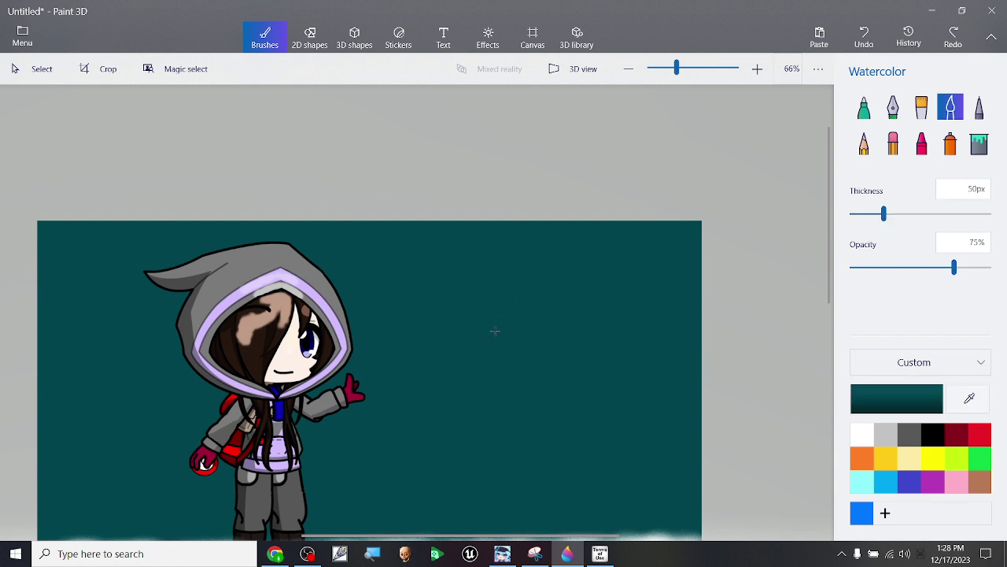
left_click(884, 395)
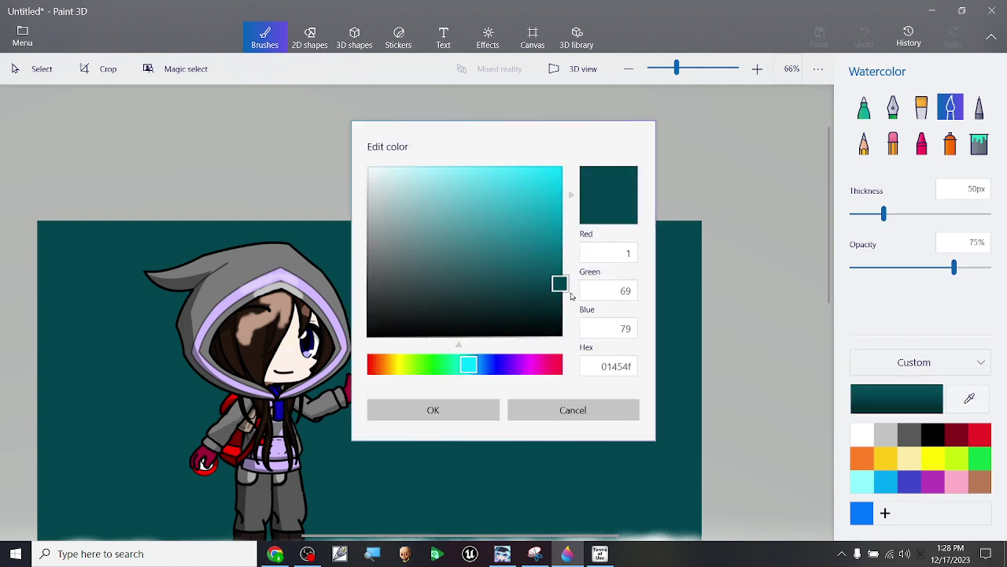
left_click_drag(564, 293, 567, 307)
left_click_drag(472, 364, 464, 364)
left_click(466, 417)
Step: Lower the watercolor opacity and thin the brush to 45px, undoing trial cloud strokes
scroll(564, 248, "up", 3)
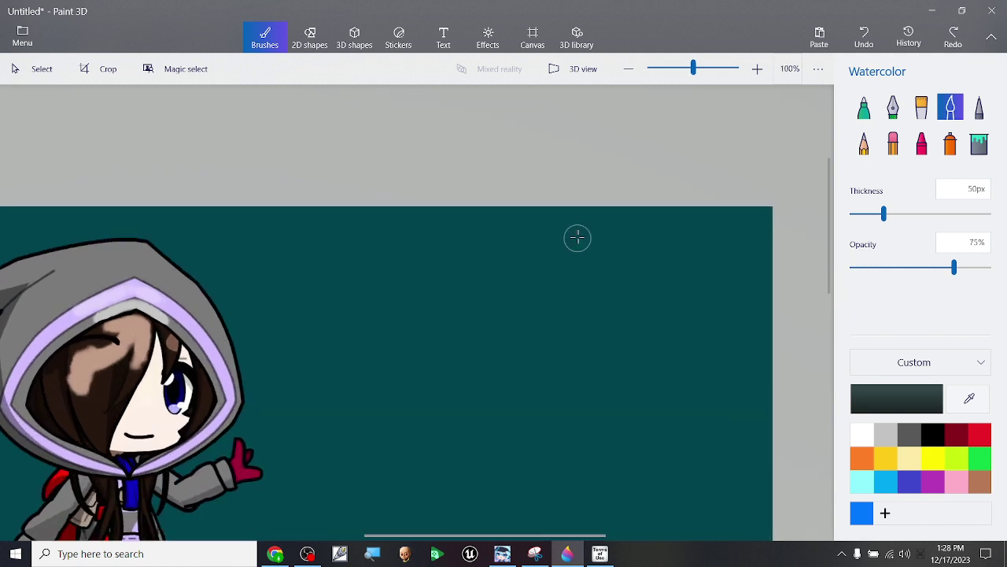
mouse_move(578, 234)
left_mouse_down()
mouse_move(591, 256)
mouse_move(666, 299)
mouse_move(578, 247)
mouse_move(667, 302)
mouse_move(612, 275)
mouse_move(584, 253)
mouse_move(666, 306)
mouse_move(635, 287)
mouse_move(700, 289)
mouse_move(713, 295)
mouse_move(695, 299)
mouse_move(718, 296)
mouse_move(703, 303)
mouse_move(727, 295)
mouse_move(738, 304)
mouse_move(646, 271)
left_mouse_up()
left_click(864, 38)
left_click(938, 268)
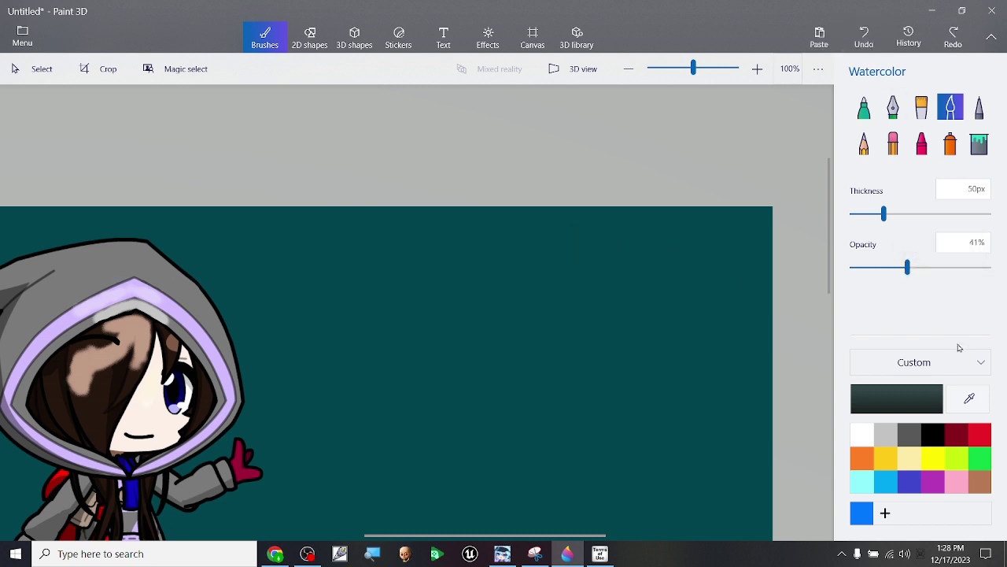
left_click_drag(909, 269, 929, 269)
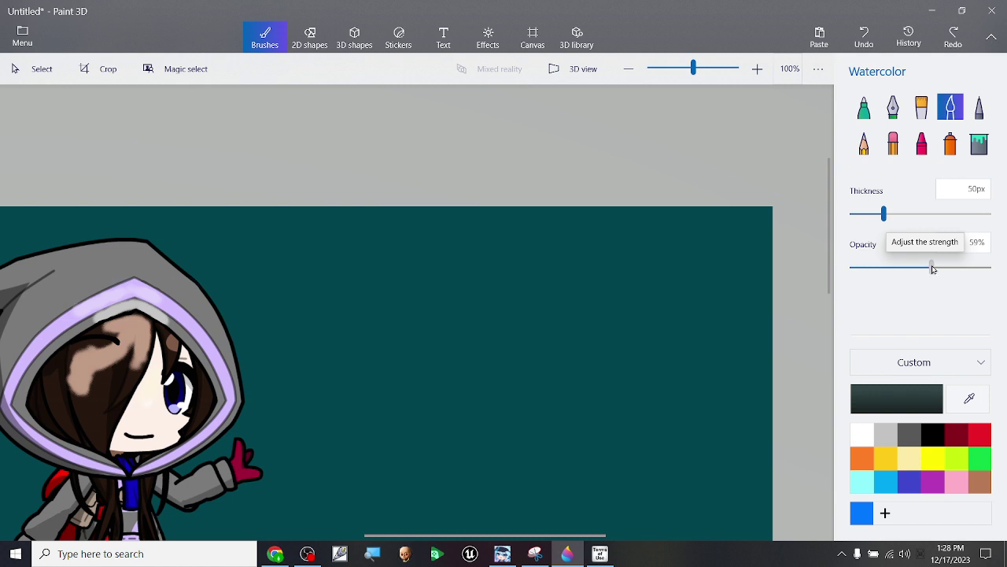
left_click_drag(884, 213, 880, 214)
left_click_drag(647, 275, 556, 250)
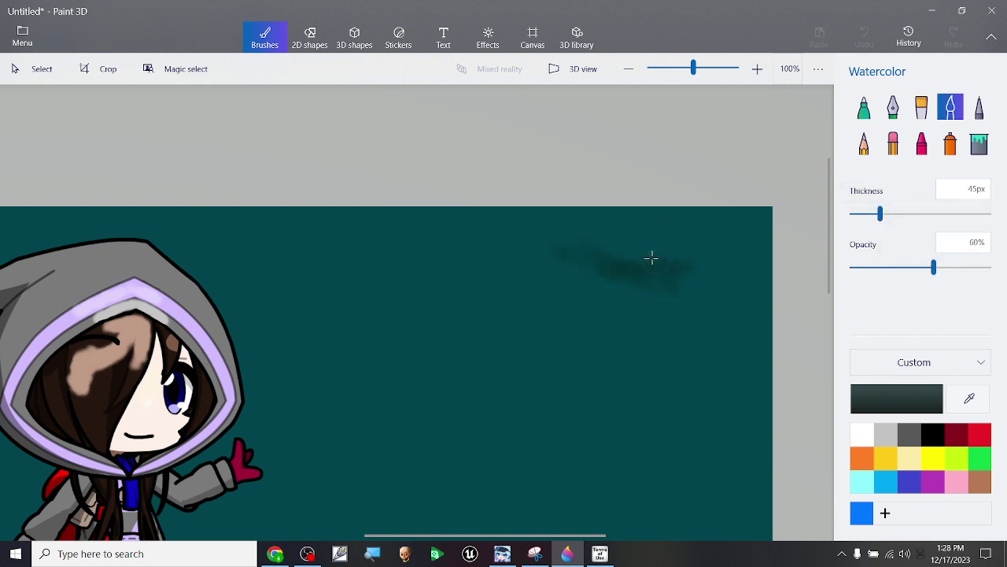
key("ctrl+z")
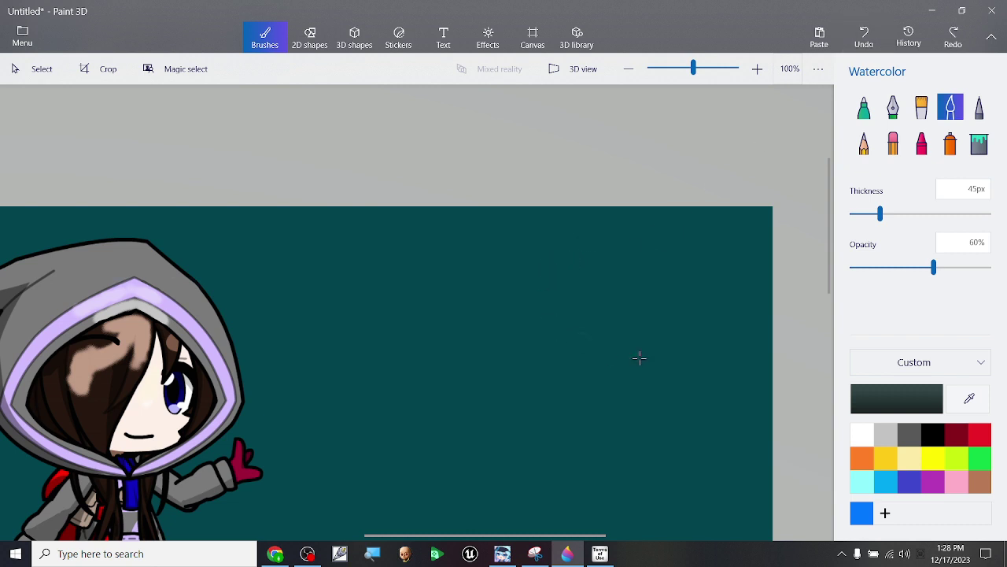
Step: Paint dark cloud streaks in the upper right and upper left of the sky
mouse_move(569, 273)
left_mouse_down()
mouse_move(701, 297)
mouse_move(549, 254)
mouse_move(639, 275)
mouse_move(583, 261)
left_mouse_up()
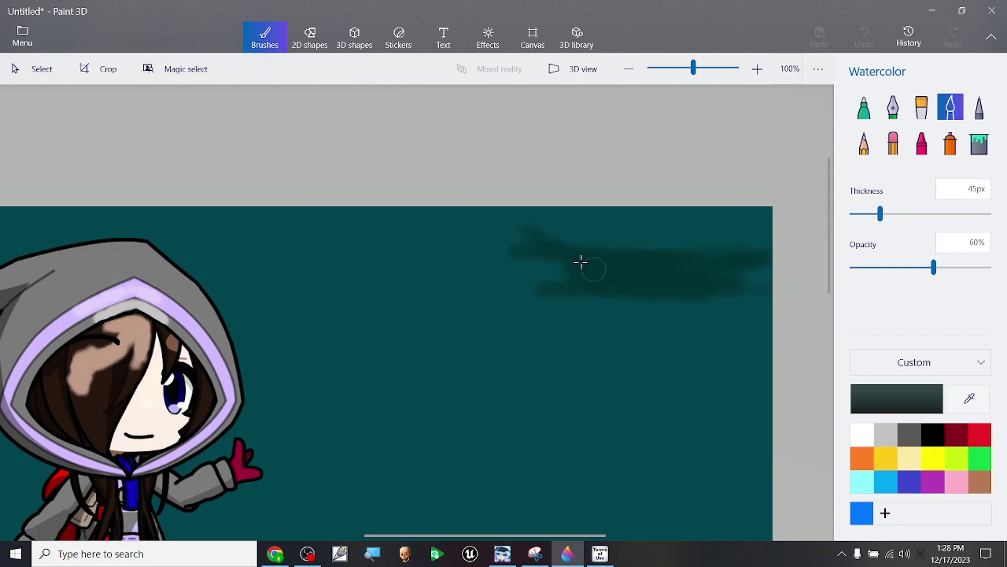
left_click_drag(565, 254, 564, 255)
scroll(145, 291, "down", 5)
scroll(252, 259, "up", 4)
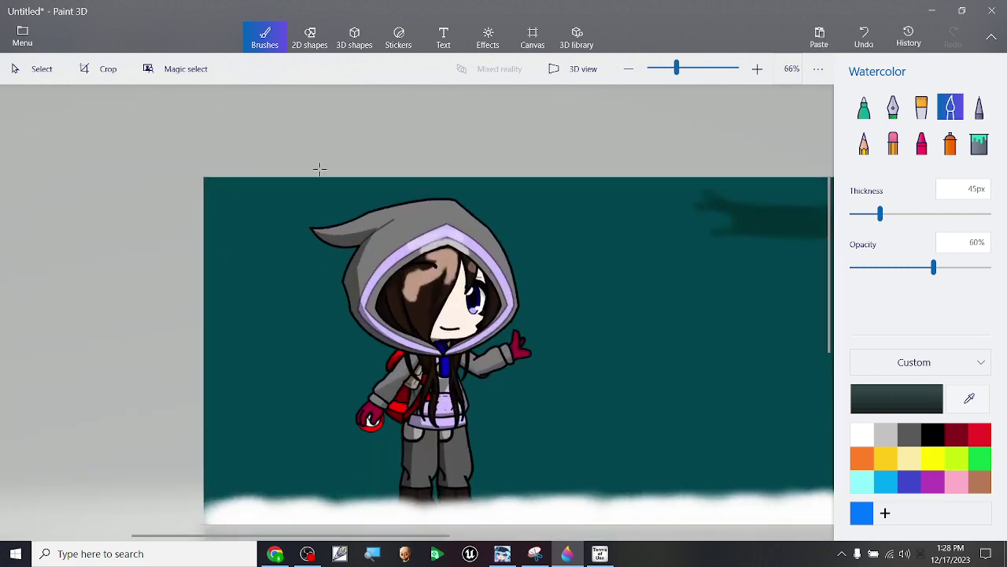
scroll(272, 186, "up", 1)
left_click_drag(281, 205, 285, 204)
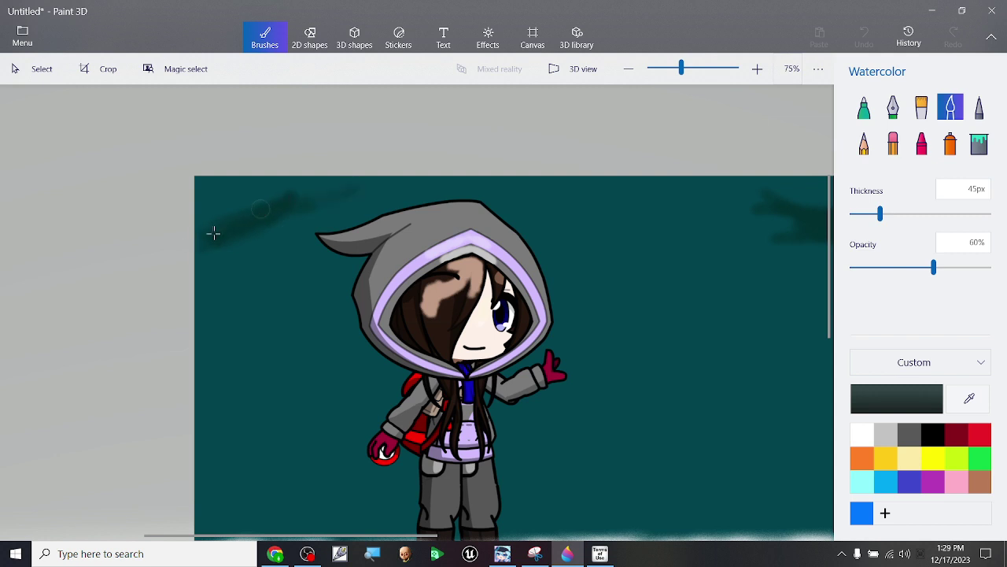
Step: Select the spray can brush at 50% opacity with pure white as the paint colour
left_click(949, 144)
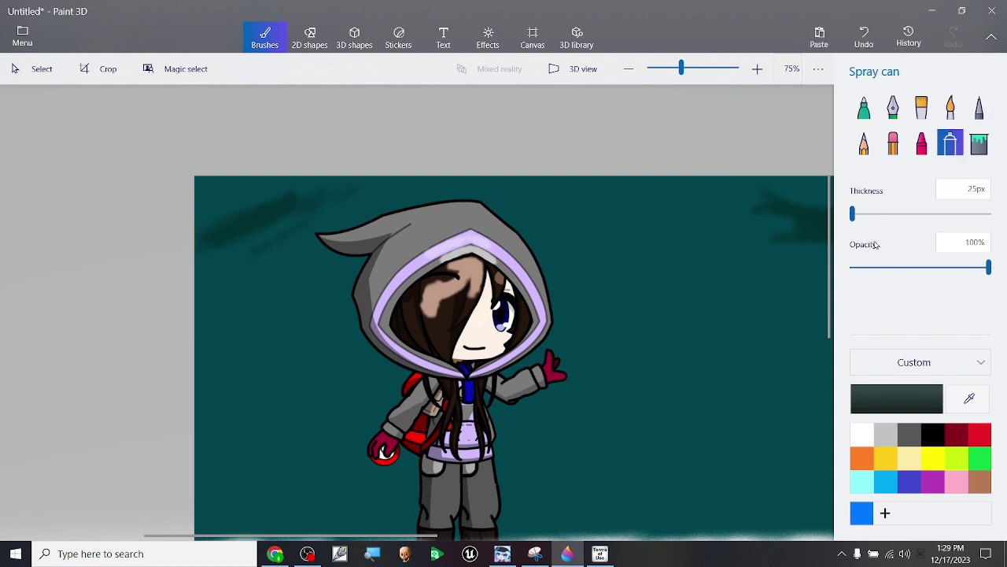
scroll(595, 331, "down", 2)
scroll(596, 331, "up", 1)
left_click_drag(950, 269, 934, 268)
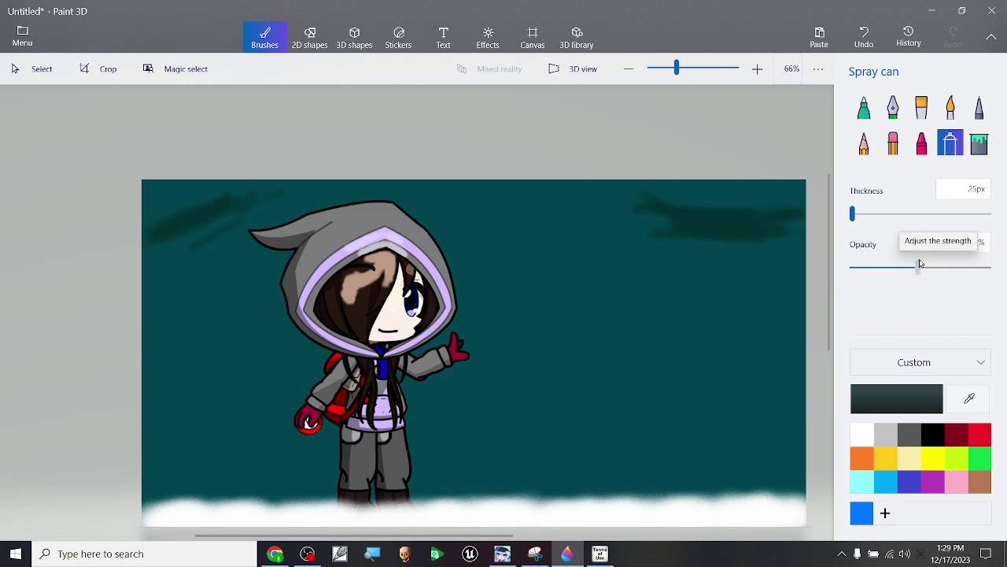
left_click(924, 268)
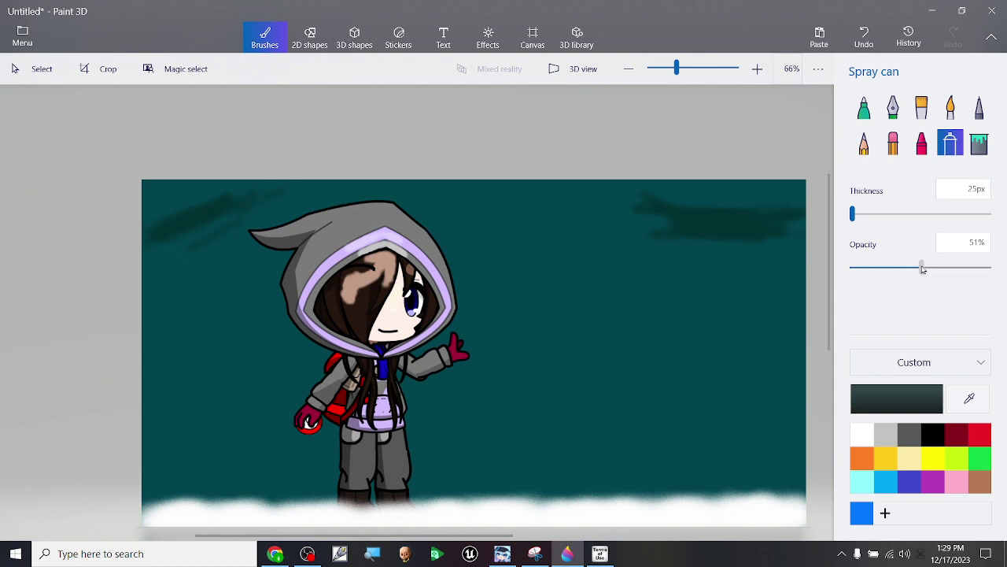
left_click_drag(922, 268, 920, 269)
left_click(902, 400)
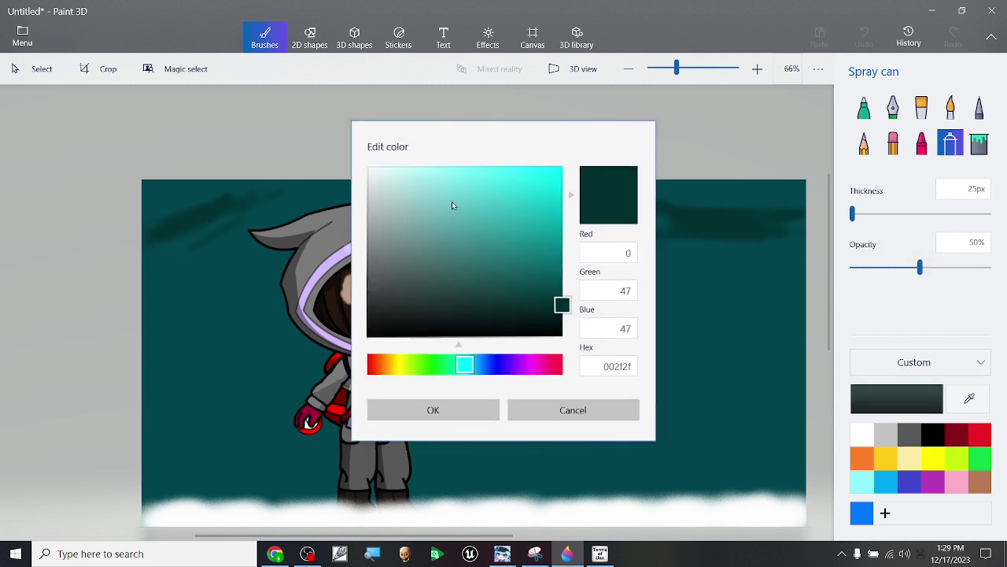
left_click_drag(467, 231, 228, 161)
left_click(432, 410)
left_click(911, 402)
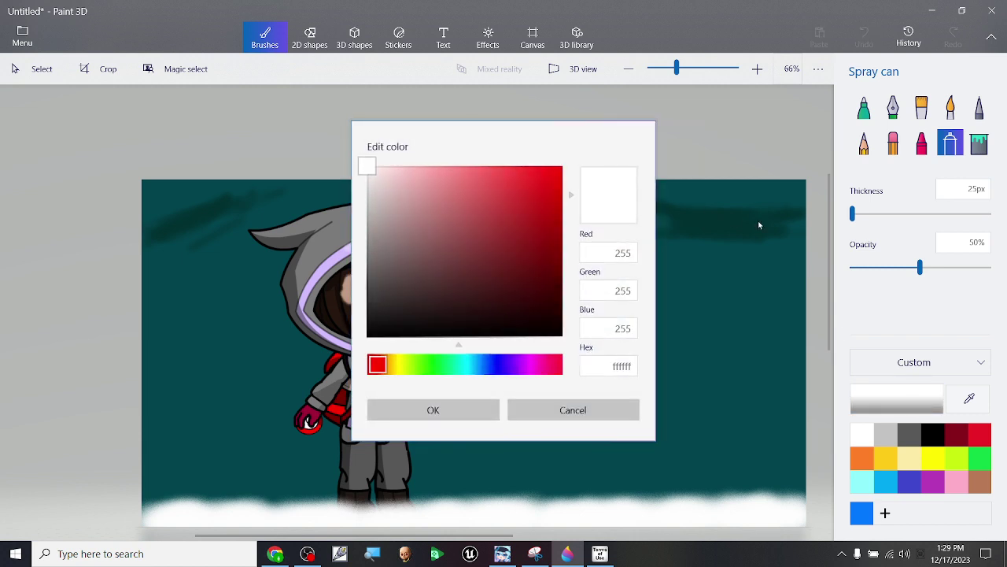
left_click(480, 413)
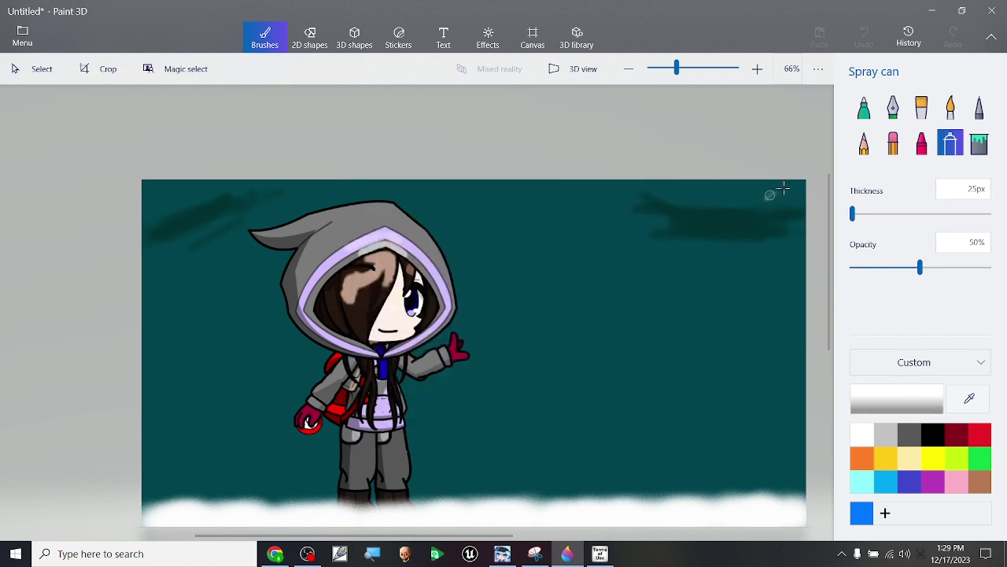
Step: Spray a thick white cloud band along the whole top edge at 143px size
left_click_drag(792, 189, 793, 190)
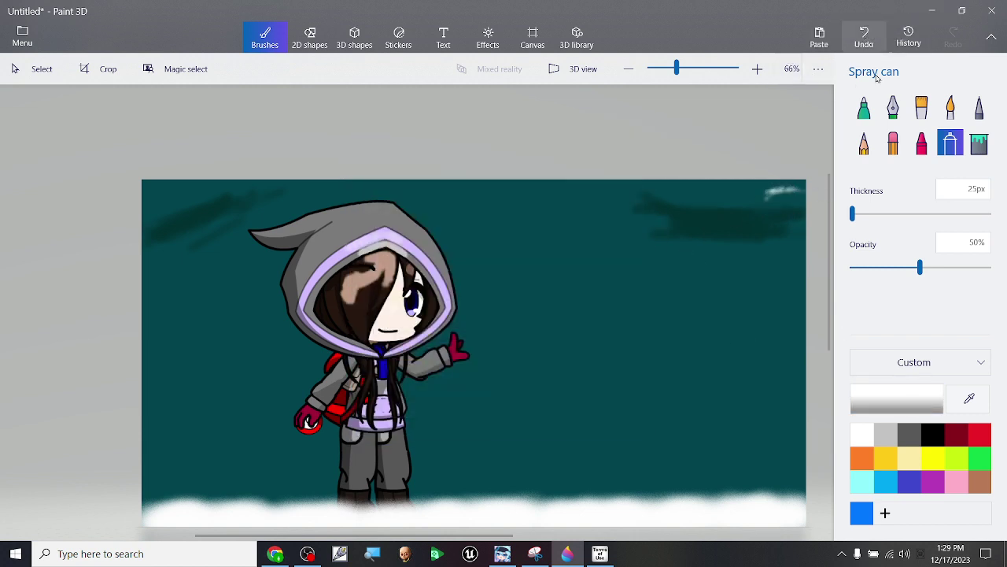
left_click_drag(881, 209, 945, 213)
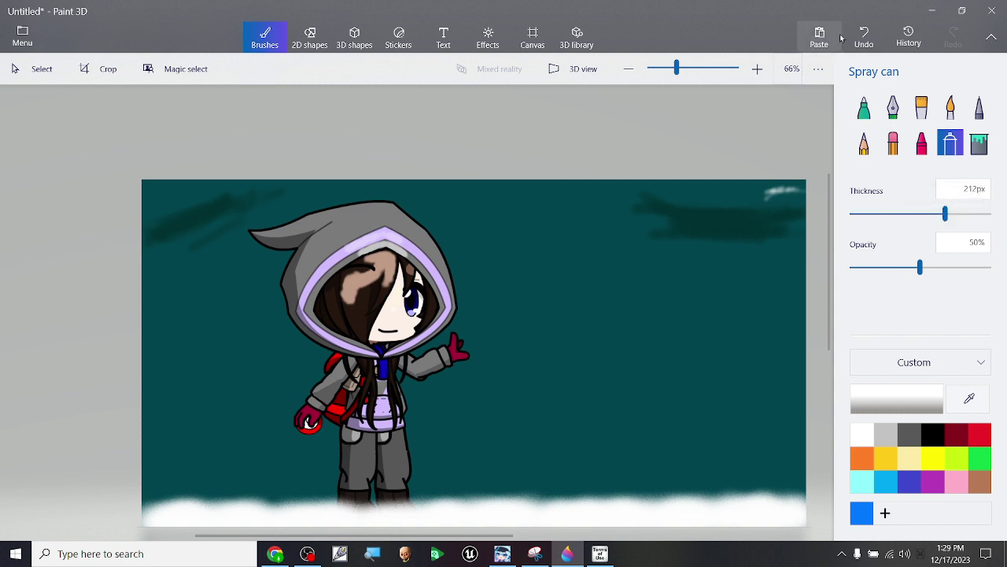
left_click(864, 35)
mouse_move(739, 199)
left_mouse_down()
mouse_move(778, 196)
mouse_move(751, 199)
left_mouse_up()
left_click(864, 35)
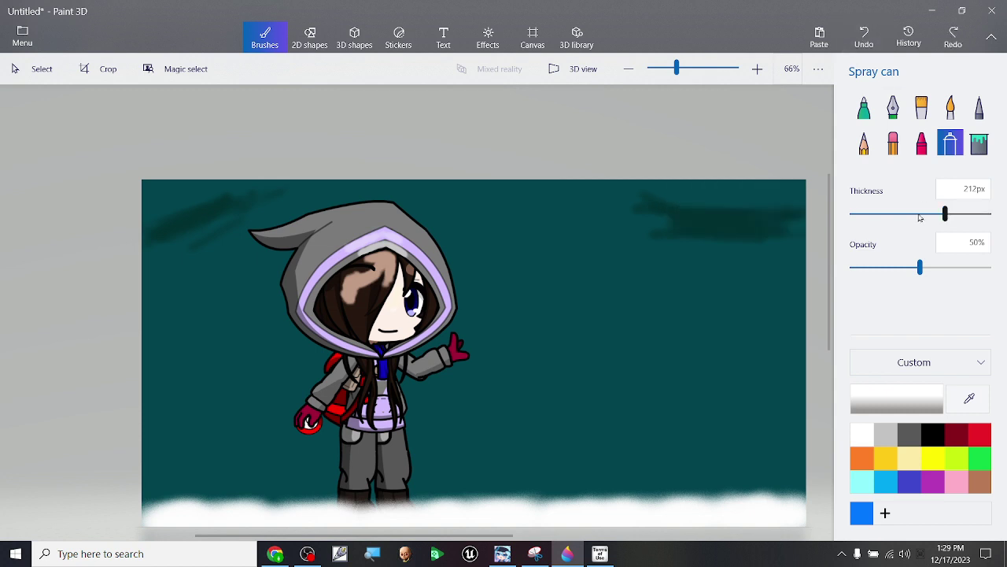
left_click_drag(945, 214, 912, 213)
mouse_move(695, 209)
left_mouse_down()
mouse_move(791, 205)
mouse_move(708, 198)
mouse_move(687, 207)
mouse_move(704, 215)
mouse_move(748, 203)
mouse_move(702, 203)
mouse_move(647, 223)
mouse_move(720, 223)
mouse_move(687, 210)
mouse_move(717, 194)
mouse_move(754, 196)
mouse_move(801, 233)
mouse_move(775, 242)
mouse_move(783, 237)
mouse_move(808, 263)
mouse_move(794, 236)
mouse_move(771, 240)
mouse_move(661, 210)
mouse_move(651, 196)
mouse_move(626, 199)
mouse_move(639, 190)
mouse_move(601, 202)
mouse_move(548, 196)
mouse_move(490, 207)
mouse_move(525, 204)
mouse_move(425, 193)
mouse_move(173, 221)
mouse_move(150, 203)
mouse_move(134, 214)
mouse_move(168, 219)
mouse_move(195, 189)
mouse_move(210, 189)
mouse_move(203, 200)
mouse_move(154, 177)
mouse_move(395, 180)
mouse_move(373, 193)
mouse_move(525, 196)
mouse_move(418, 194)
mouse_move(494, 223)
mouse_move(578, 220)
mouse_move(566, 211)
mouse_move(430, 202)
mouse_move(304, 203)
mouse_move(357, 193)
mouse_move(177, 211)
mouse_move(155, 227)
mouse_move(159, 252)
mouse_move(152, 207)
mouse_move(197, 187)
mouse_move(750, 199)
left_mouse_up()
mouse_move(588, 193)
left_mouse_down()
mouse_move(532, 184)
mouse_move(475, 200)
mouse_move(719, 215)
mouse_move(759, 212)
mouse_move(792, 183)
mouse_move(787, 199)
mouse_move(663, 191)
mouse_move(685, 167)
left_mouse_up()
mouse_move(497, 198)
left_mouse_down()
mouse_move(289, 199)
mouse_move(251, 182)
mouse_move(272, 195)
mouse_move(311, 192)
mouse_move(141, 197)
left_mouse_up()
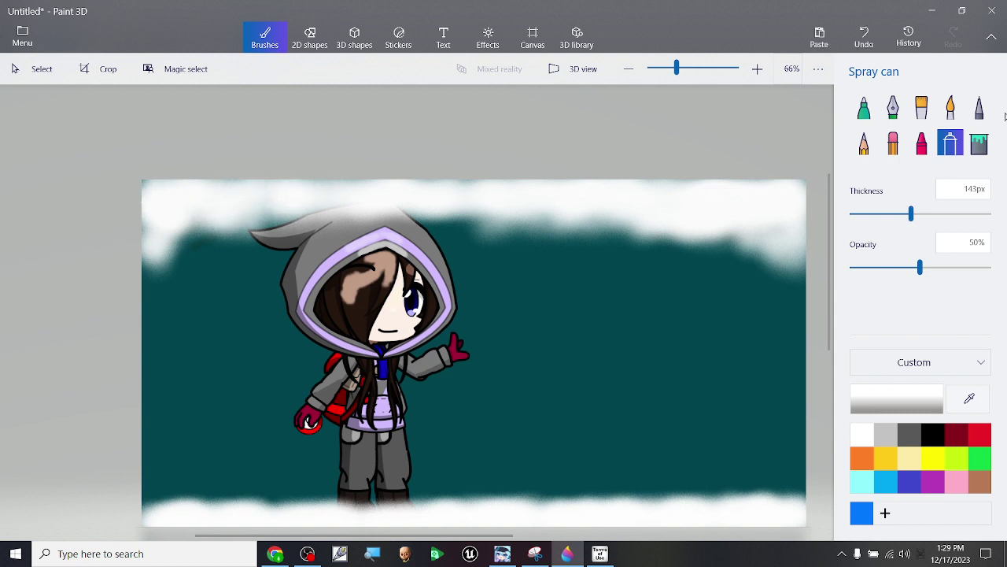
Step: Shade the top-right and top-left clouds with light grey acacac watercolour at 38% opacity
left_click(950, 106)
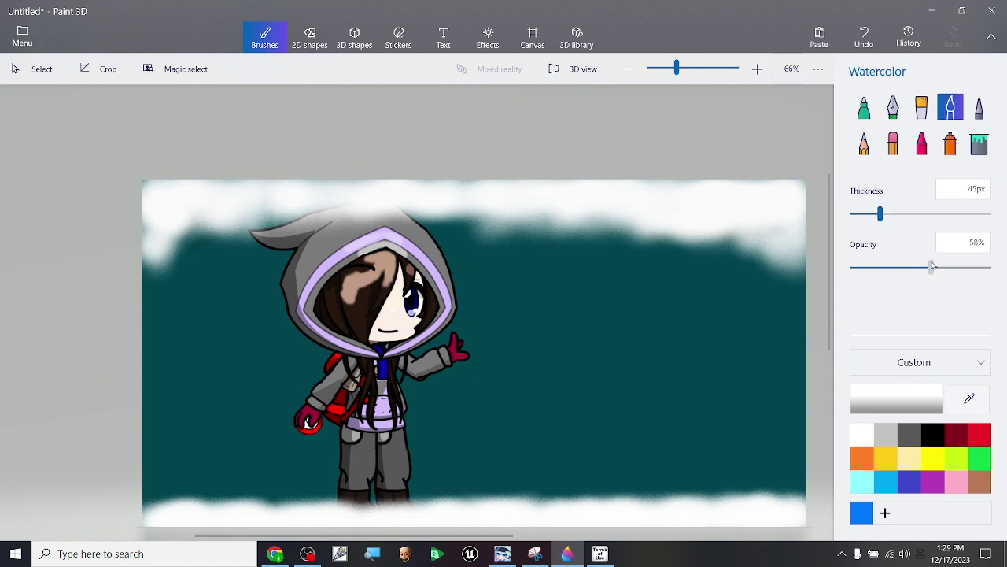
left_click_drag(914, 270, 908, 271)
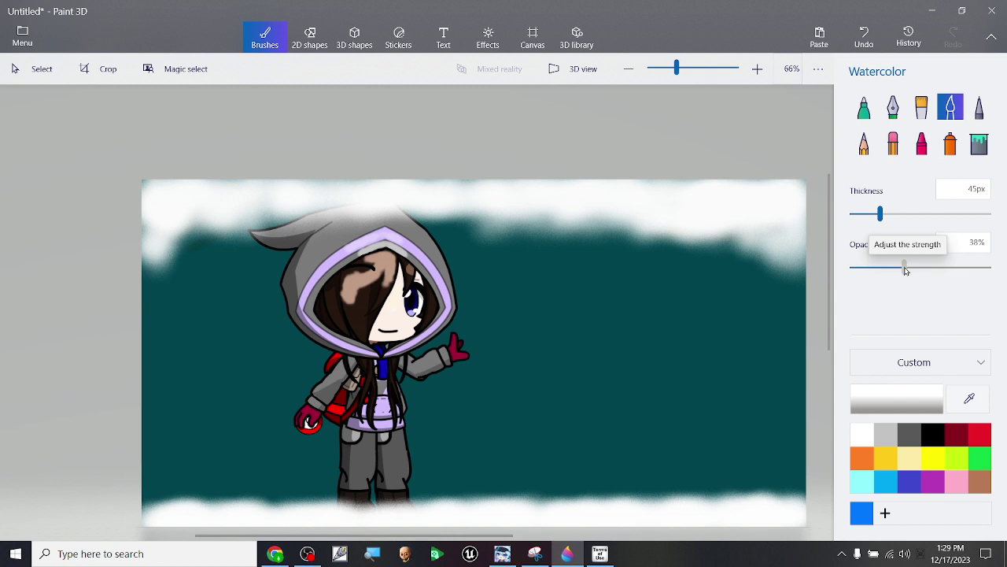
left_click(897, 399)
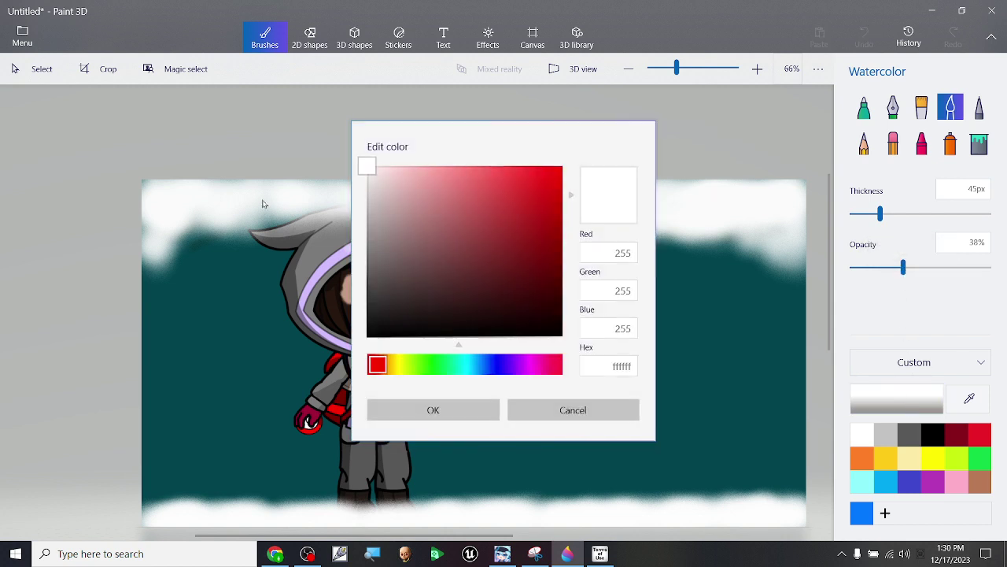
left_click_drag(373, 181, 366, 222)
left_click(416, 410)
mouse_move(776, 196)
left_mouse_down()
mouse_move(761, 198)
mouse_move(746, 225)
left_mouse_up()
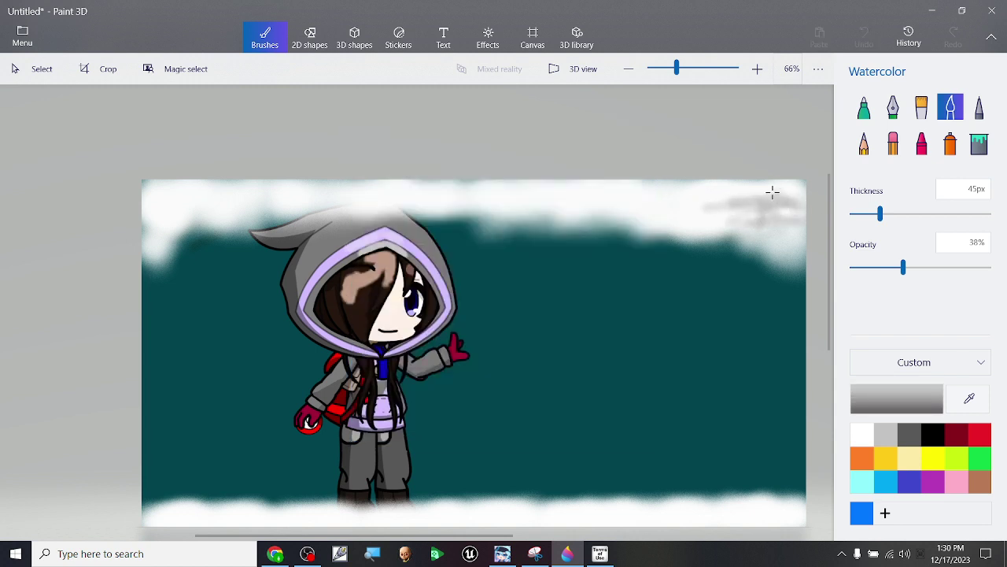
left_click_drag(786, 192, 821, 187)
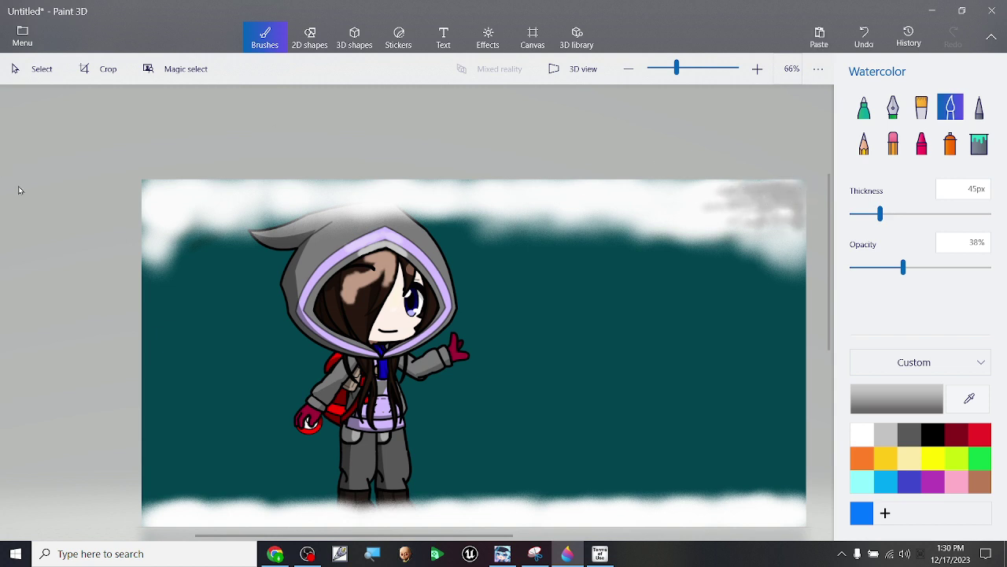
left_click_drag(180, 198, 163, 205)
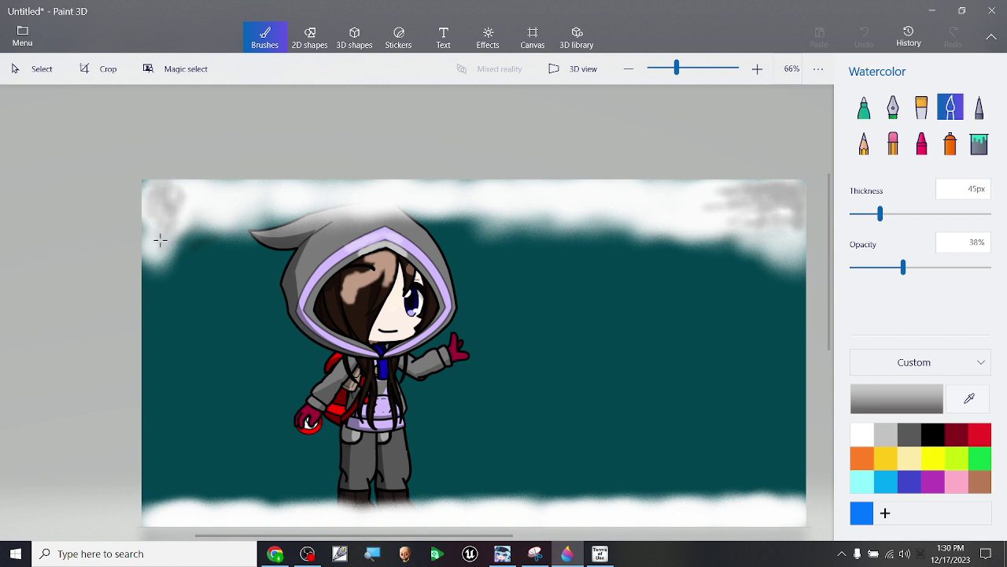
mouse_move(162, 240)
left_mouse_down()
mouse_move(184, 205)
mouse_move(158, 205)
mouse_move(343, 190)
left_mouse_up()
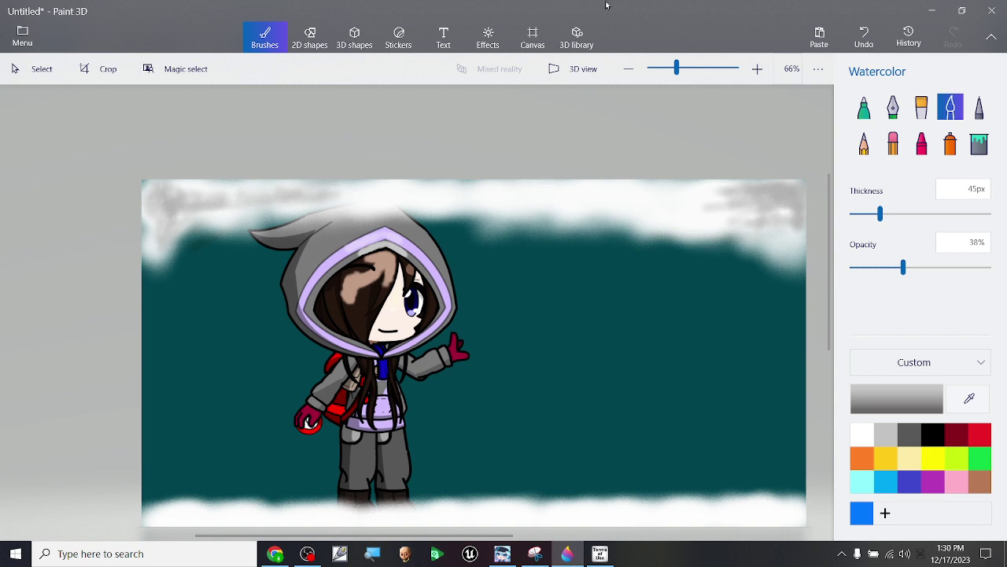
mouse_move(720, 201)
left_mouse_down()
mouse_move(755, 198)
mouse_move(731, 207)
mouse_move(668, 197)
left_mouse_up()
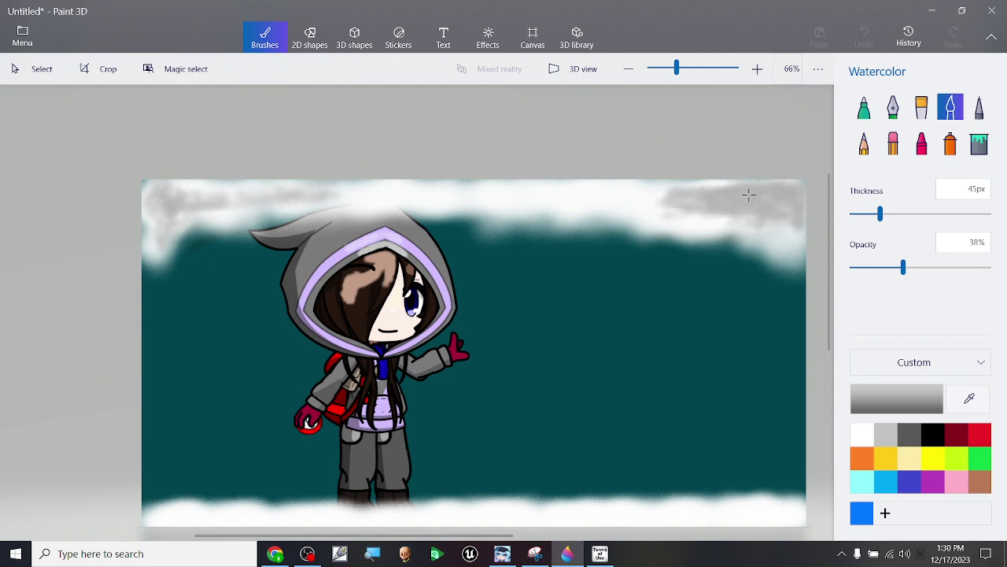
mouse_move(725, 193)
left_mouse_down()
mouse_move(690, 196)
mouse_move(699, 202)
mouse_move(684, 233)
left_mouse_up()
Step: Paint darker grey 7c7c7c shading across the middle clouds
scroll(645, 237, "up", 1)
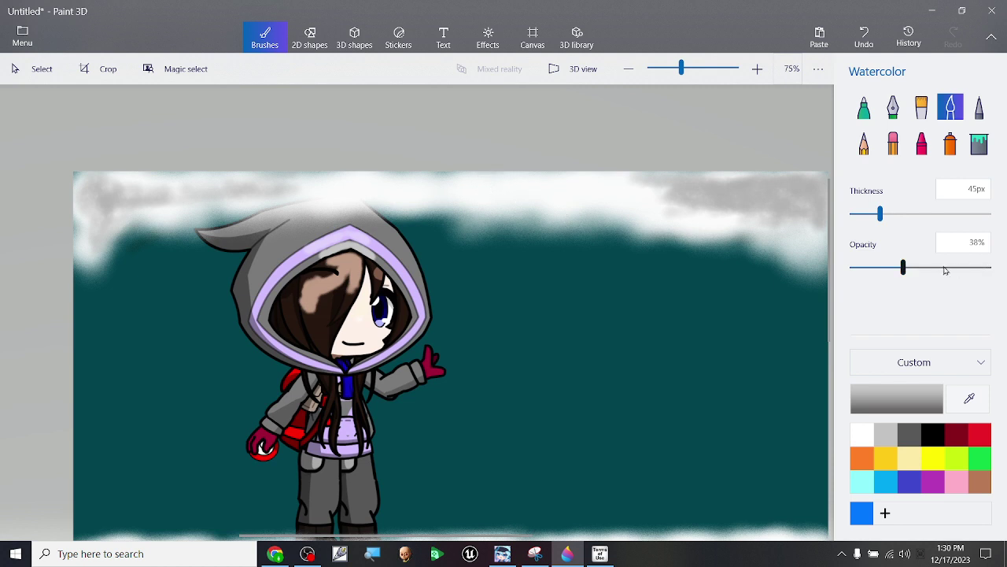
left_click(896, 398)
left_click_drag(374, 213, 367, 254)
left_click(390, 407)
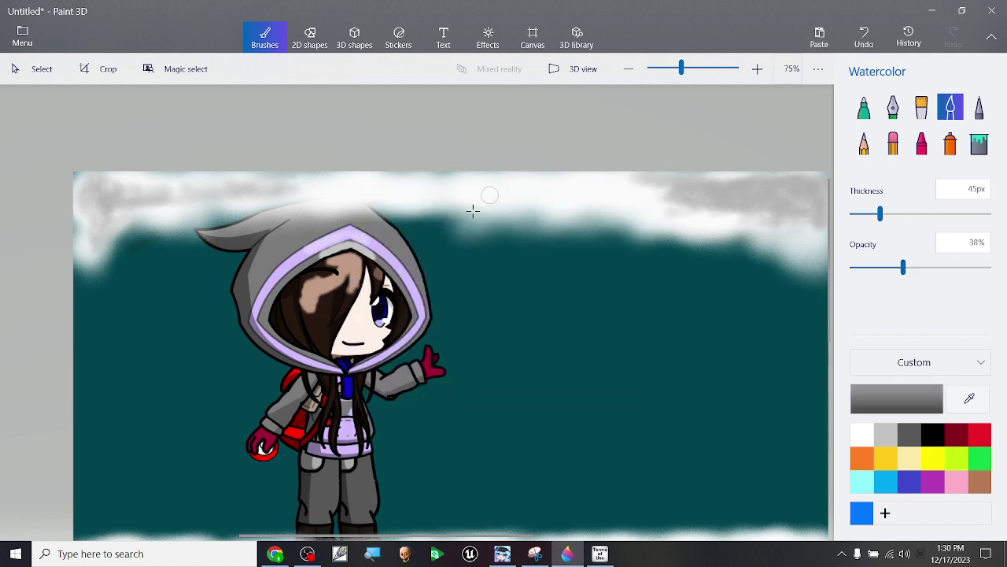
mouse_move(487, 193)
left_mouse_down()
mouse_move(548, 187)
mouse_move(553, 196)
mouse_move(558, 187)
mouse_move(394, 181)
mouse_move(367, 189)
mouse_move(384, 170)
left_mouse_up()
mouse_move(477, 175)
left_mouse_down()
mouse_move(576, 193)
mouse_move(545, 182)
mouse_move(653, 175)
left_mouse_up()
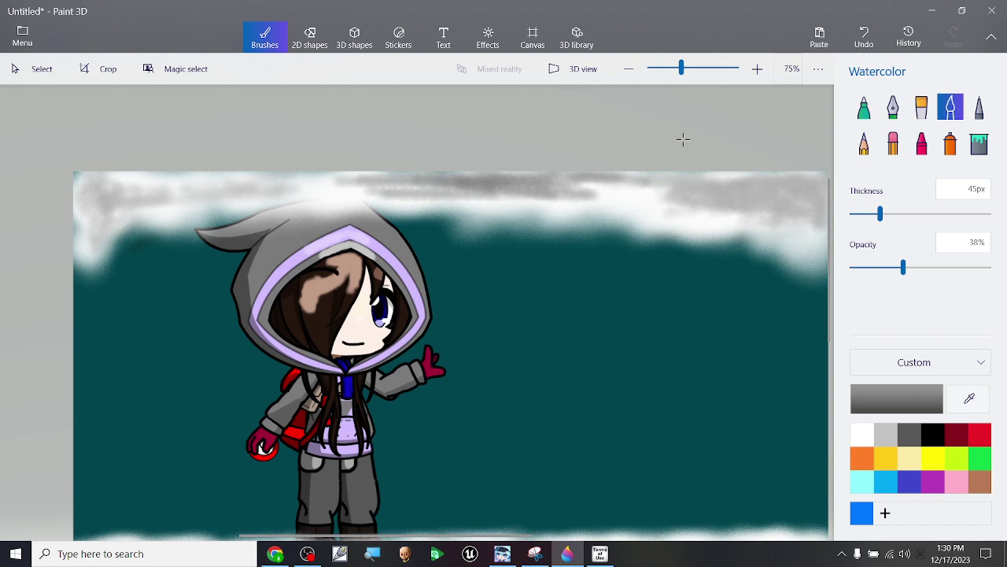
scroll(684, 139, "down", 1)
scroll(684, 139, "up", 1)
scroll(683, 139, "down", 1)
Step: Replace the outdated capture with a fresh Snipping Tool snip of the whole finished picture
left_click(535, 553)
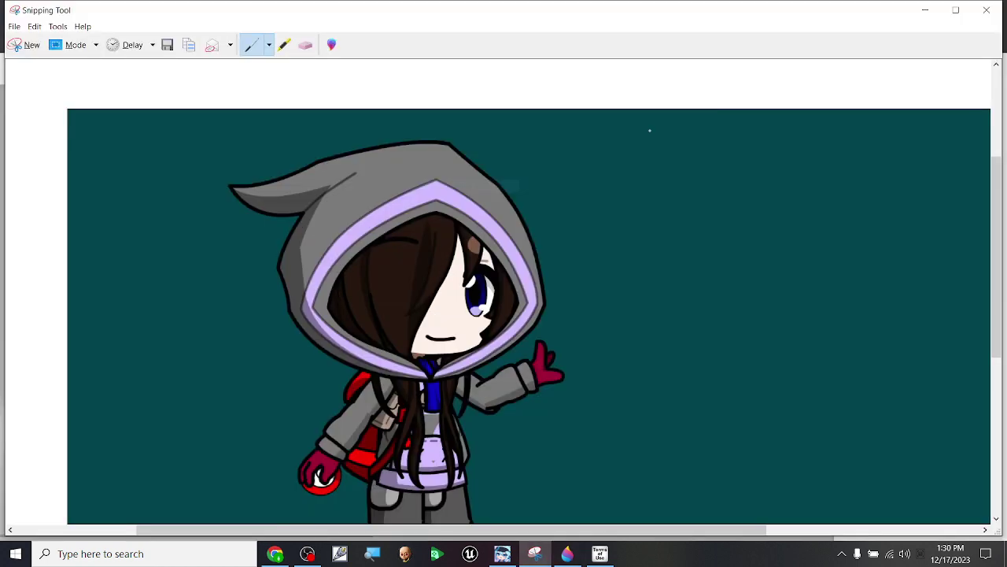
left_click(991, 11)
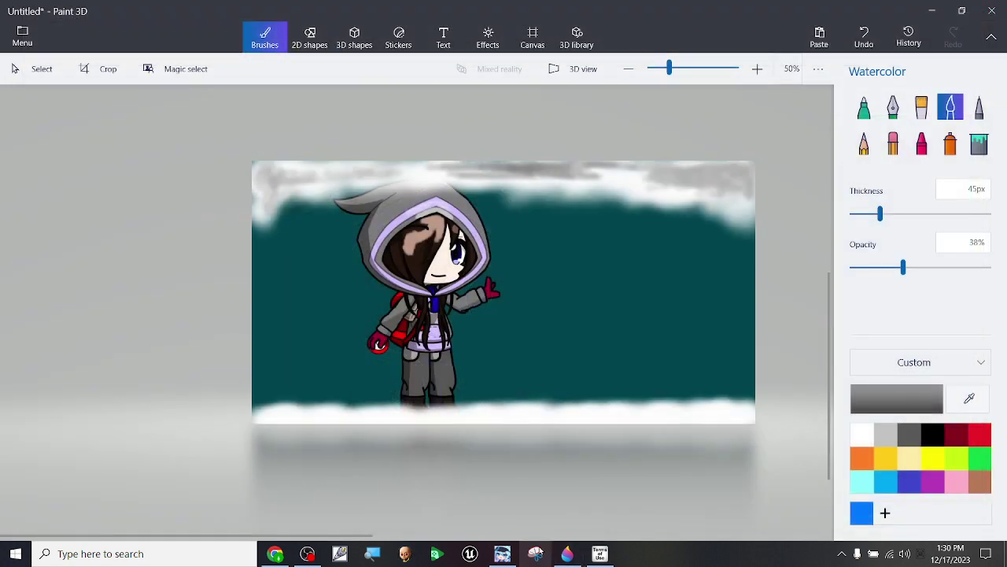
left_click(535, 554)
left_click(330, 40)
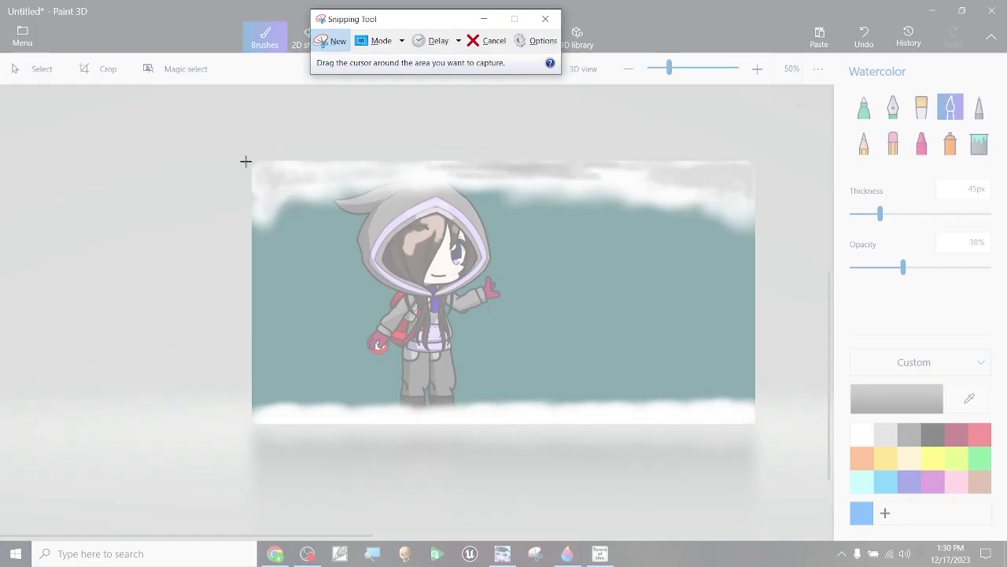
left_click_drag(246, 159, 757, 425)
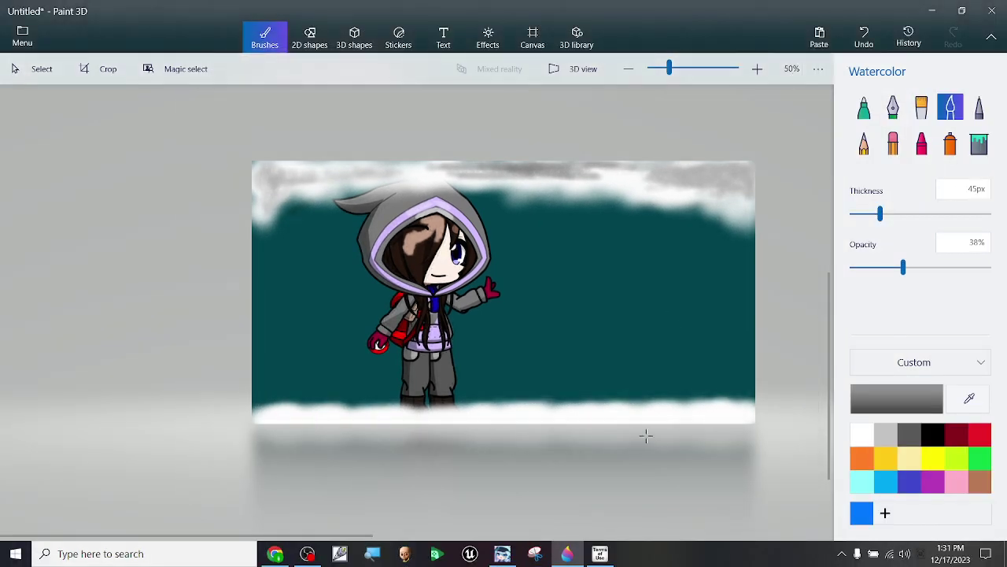
left_click(815, 48)
left_click(538, 554)
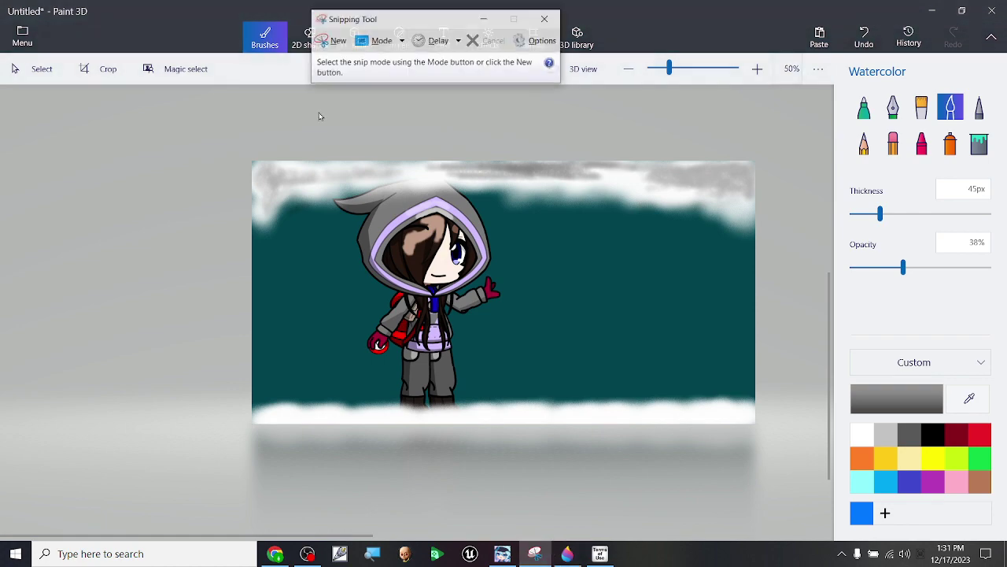
left_click(334, 40)
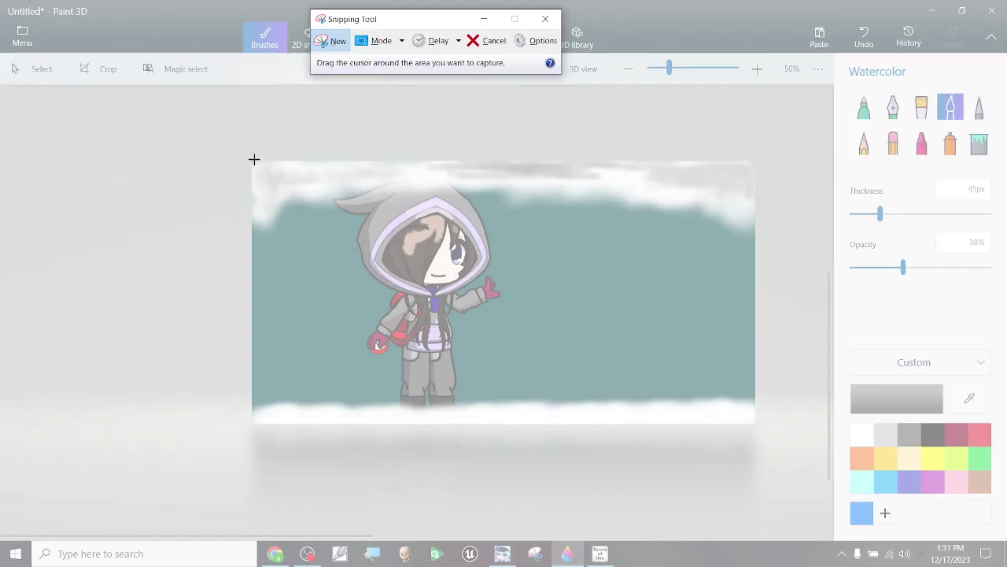
left_click_drag(252, 160, 755, 425)
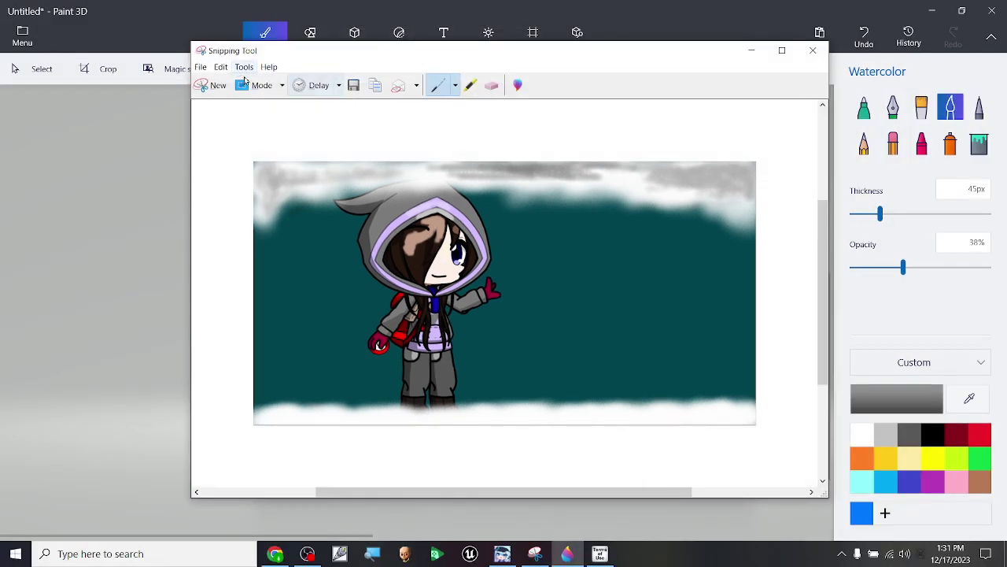
Step: Save the snip to the Desktop as PNG 'Lily At Snow', then close Snipping Tool
left_click(353, 85)
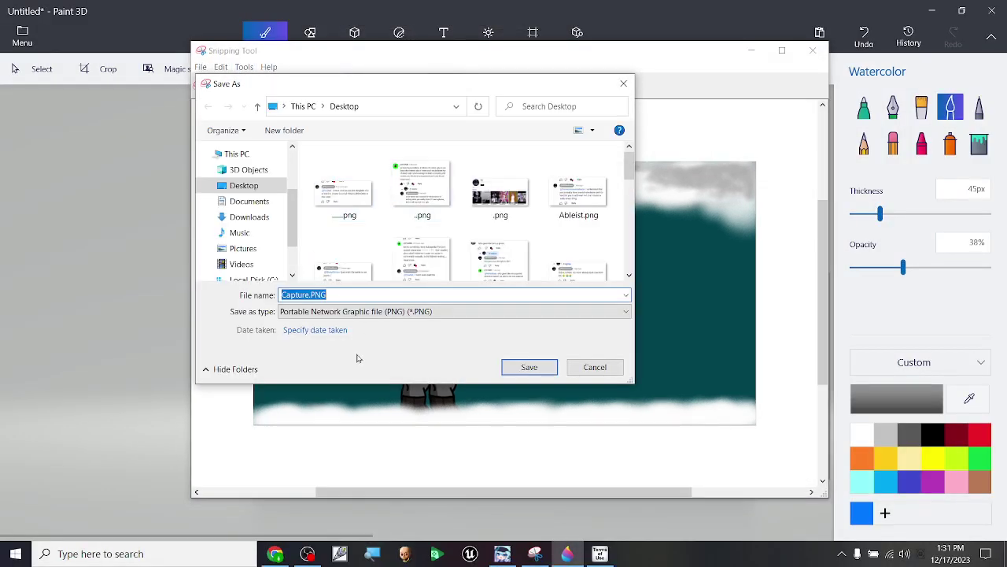
left_click(465, 315)
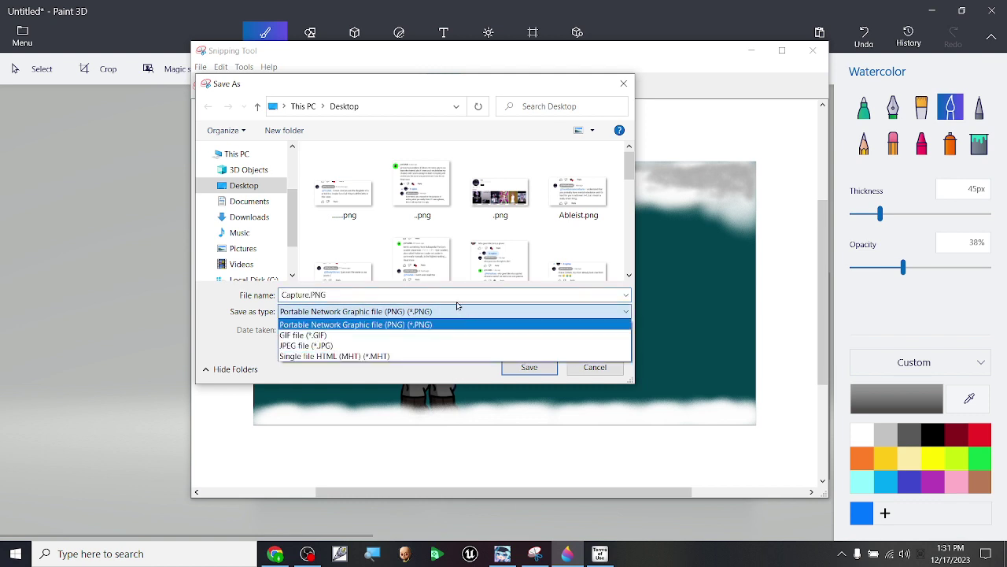
left_click(457, 306)
key("shift+Tab")
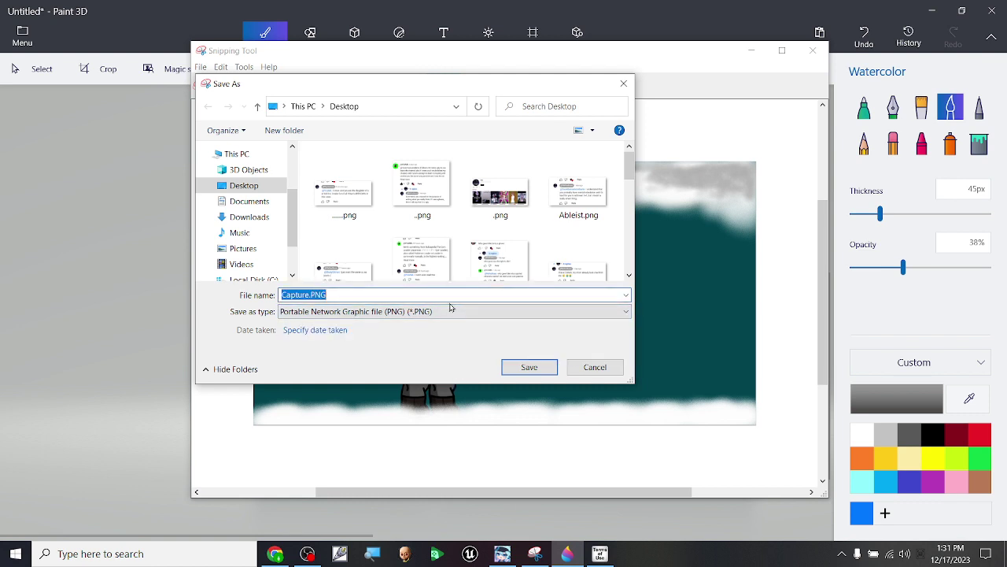
type("Lily At Snow")
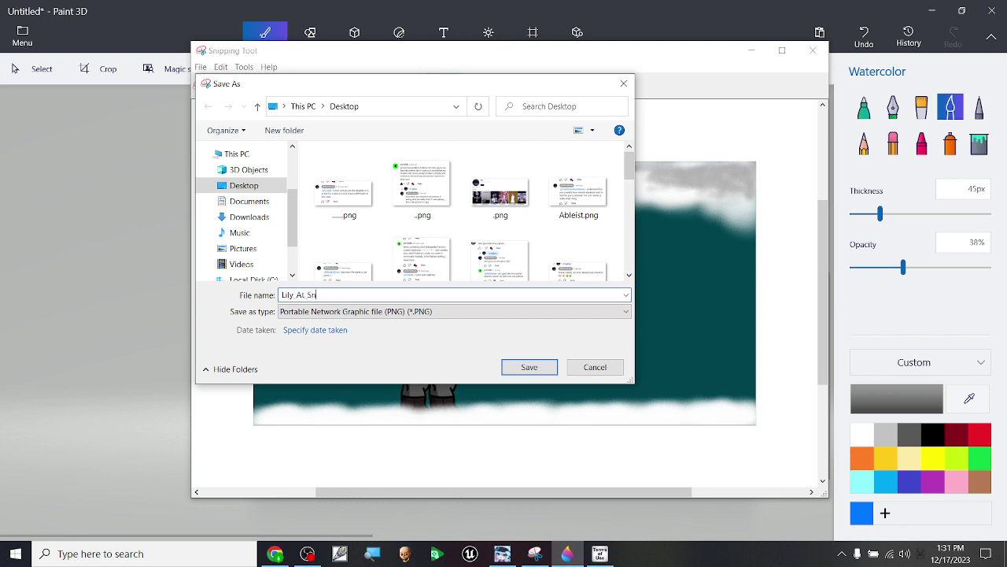
left_click(520, 373)
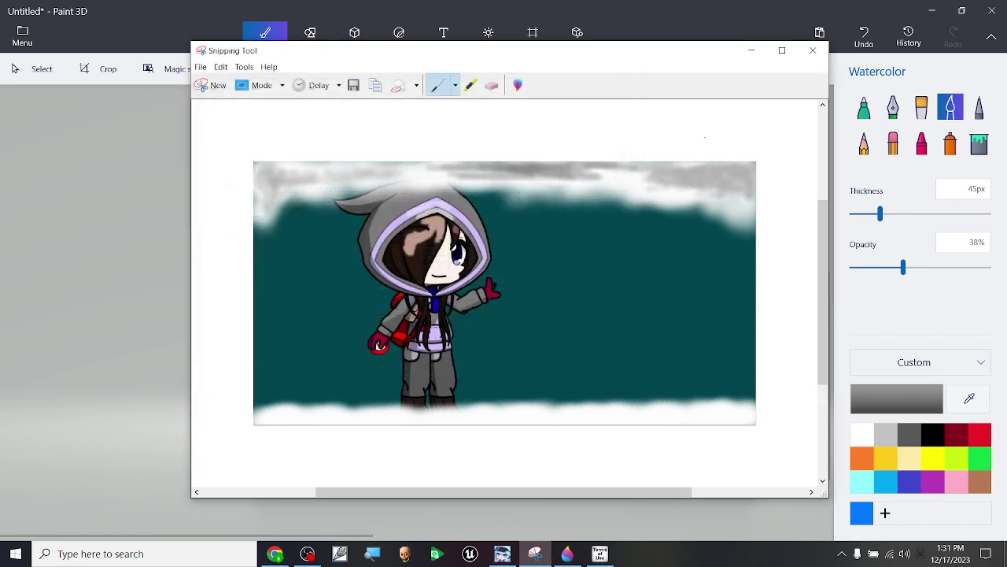
left_click(813, 50)
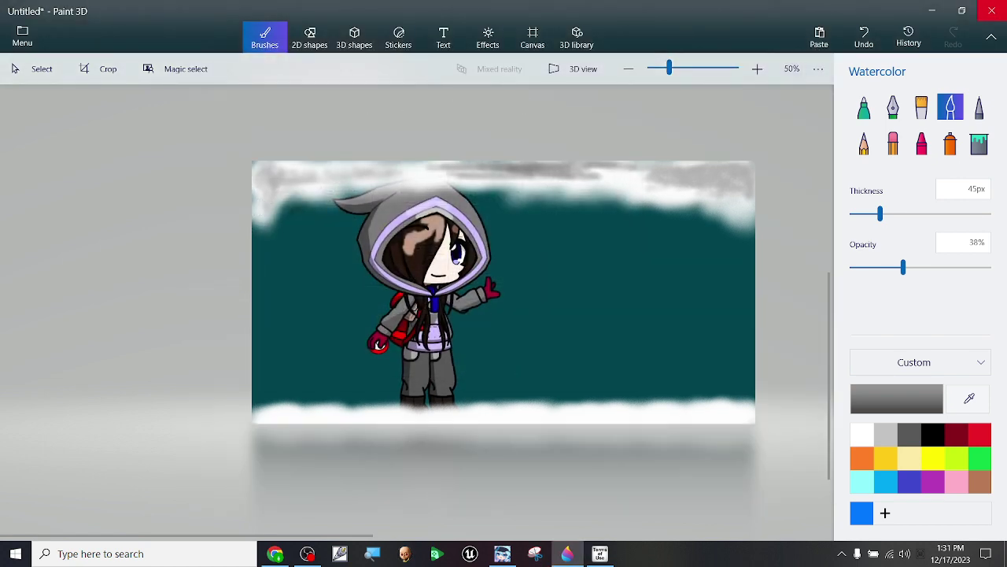
Step: Close the artwork and save it as a Paint 3D project named 'Lily In Snow'
left_click(992, 11)
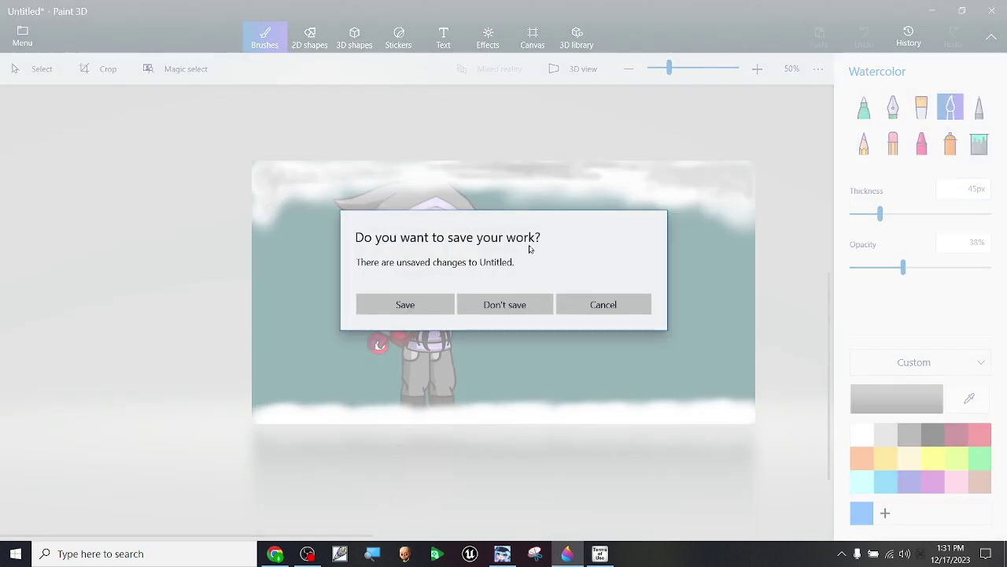
left_click(440, 307)
key("BackSpace")
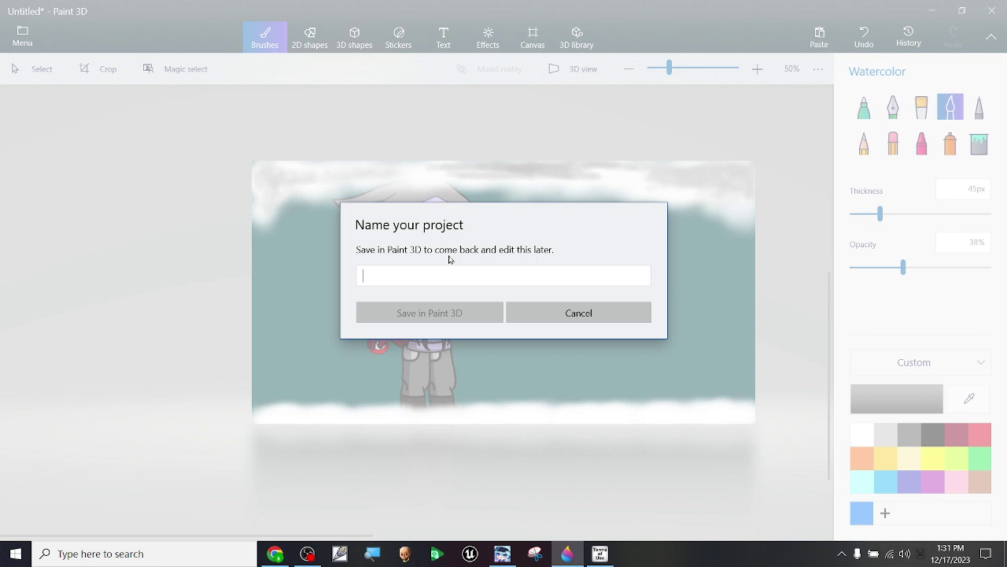
type("S")
key("BackSpace")
type("Lily In Snow")
left_click(434, 317)
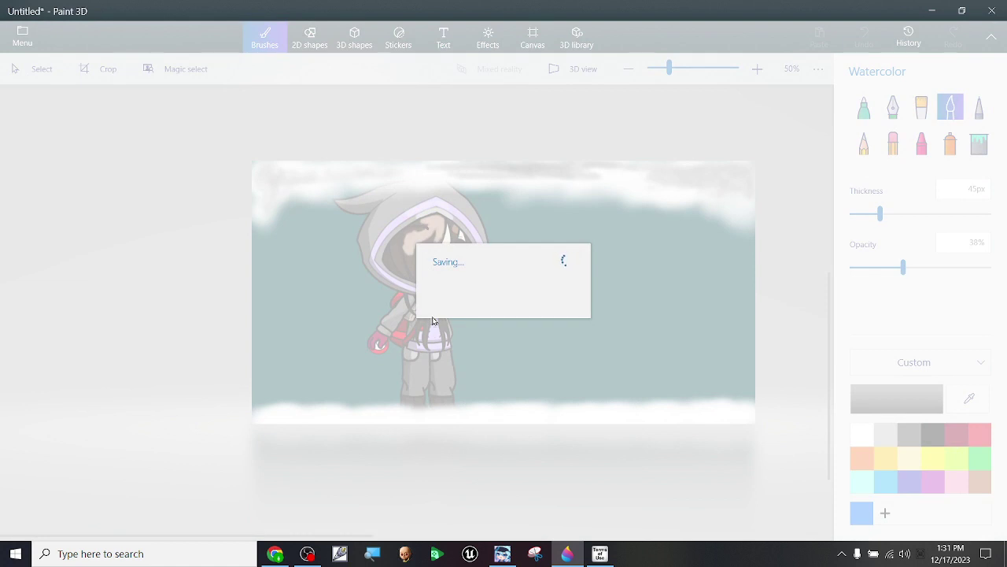
Step: Minimize the Gacha Life 2 window and relaunch Paint 3D from the taskbar
key("alt+Tab")
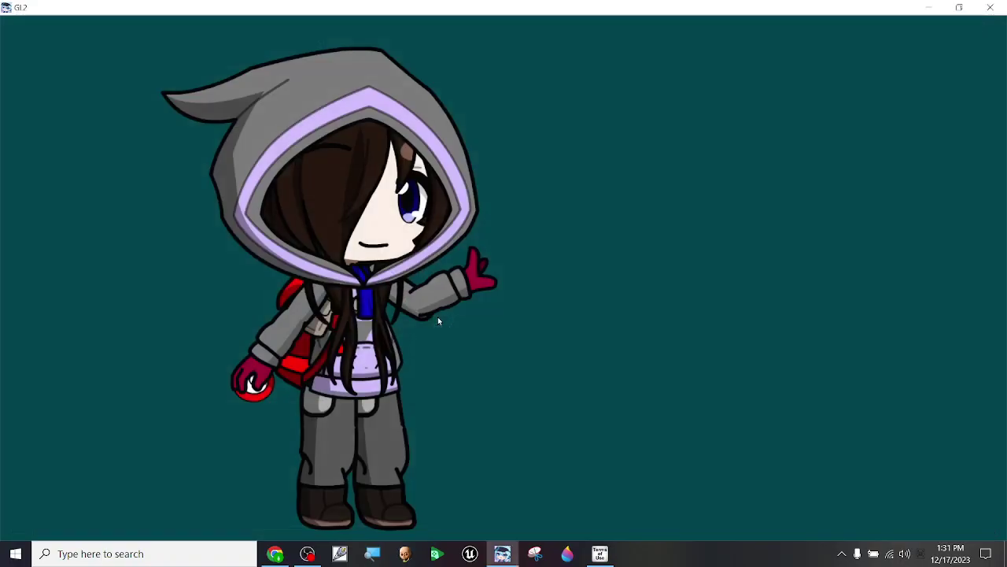
left_click(990, 7)
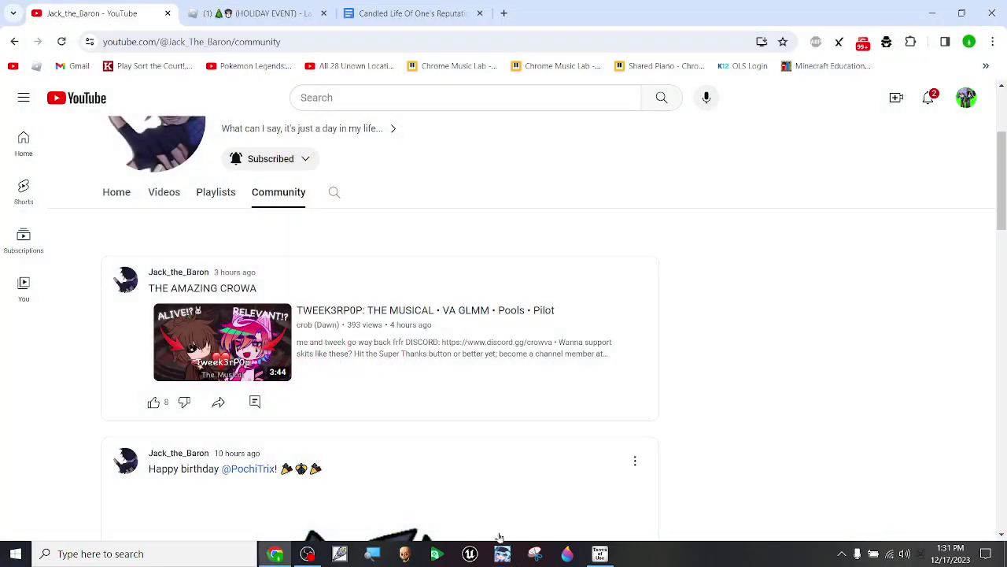
left_click(569, 557)
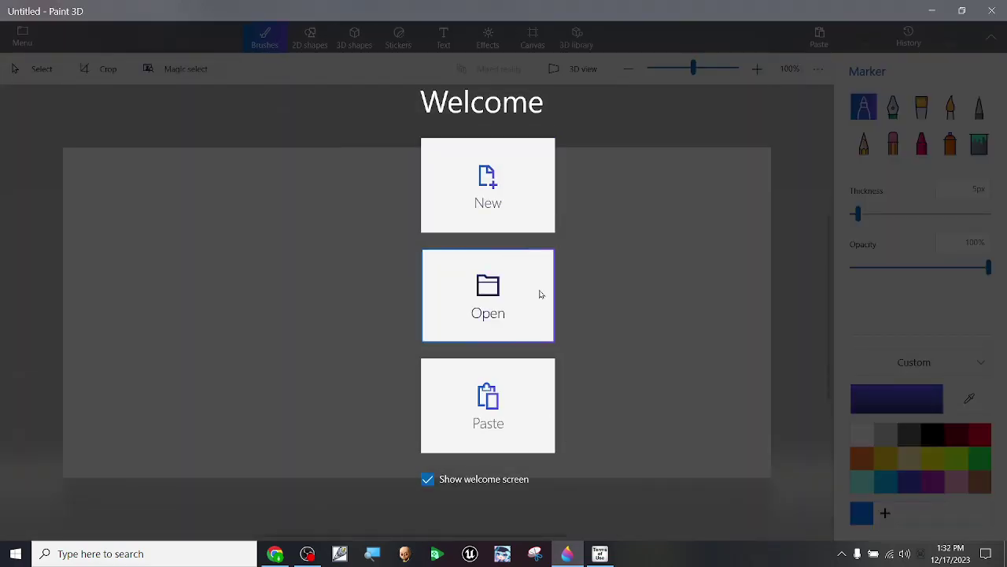
Step: Open the saved project 'Biblical accurate angel mermaid fusion' from the Welcome screen
left_click(541, 294)
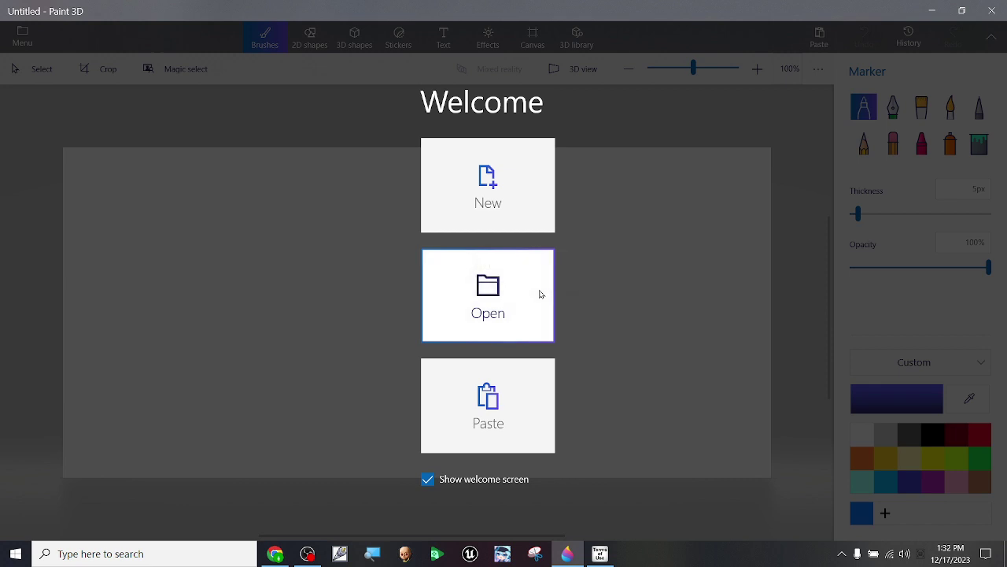
scroll(418, 216, "down", 3)
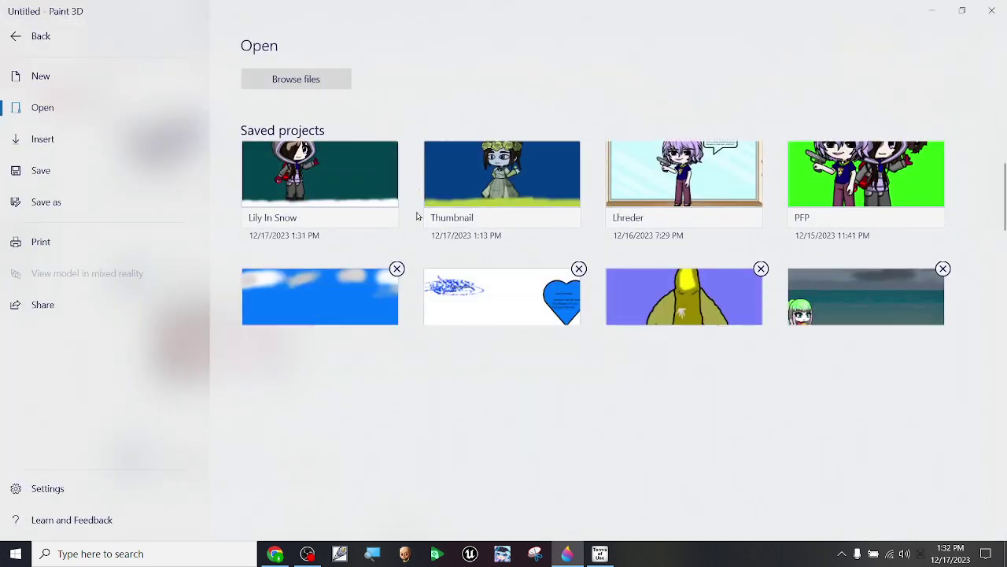
scroll(427, 218, "up", 3)
scroll(582, 231, "down", 5)
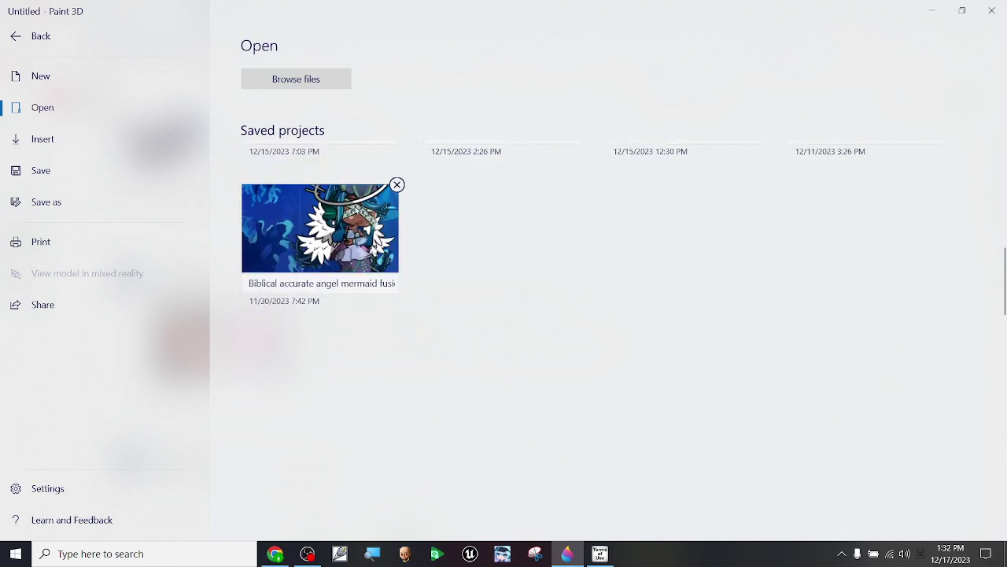
left_click(331, 222)
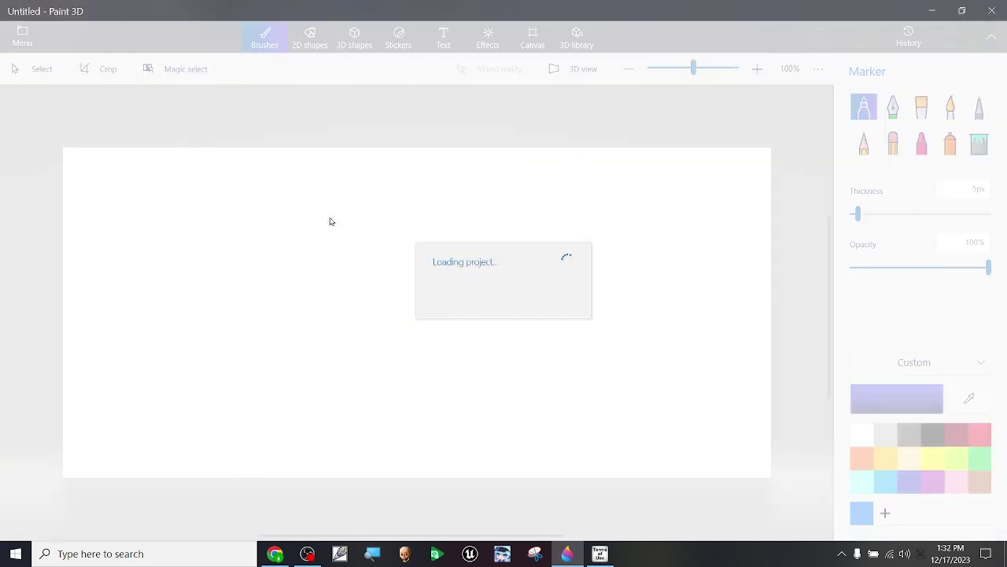
Step: Zoom in and out on the winged mermaid picture
scroll(331, 218, "up", 2)
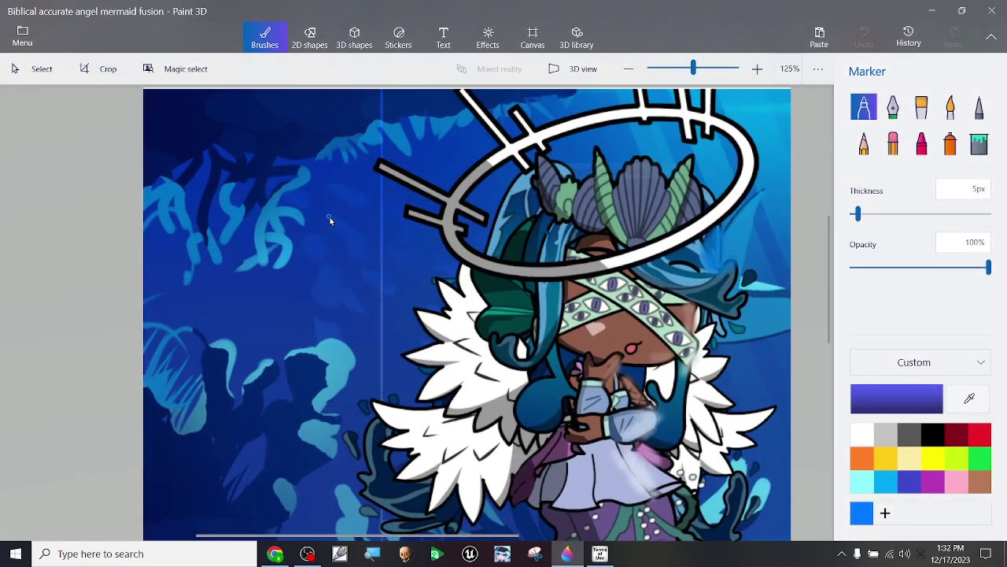
scroll(349, 205, "down", 2)
scroll(604, 232, "up", 2)
scroll(605, 232, "up", 1)
scroll(583, 248, "down", 2)
scroll(551, 267, "up", 1)
scroll(533, 279, "down", 1)
scroll(533, 282, "up", 1)
scroll(504, 315, "up", 1)
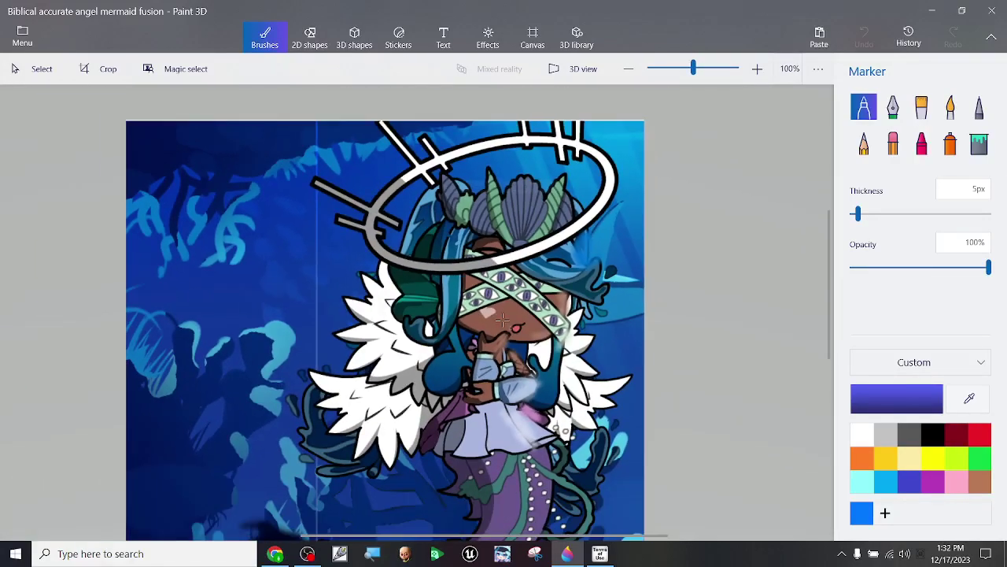
scroll(441, 185, "down", 3)
scroll(445, 189, "up", 2)
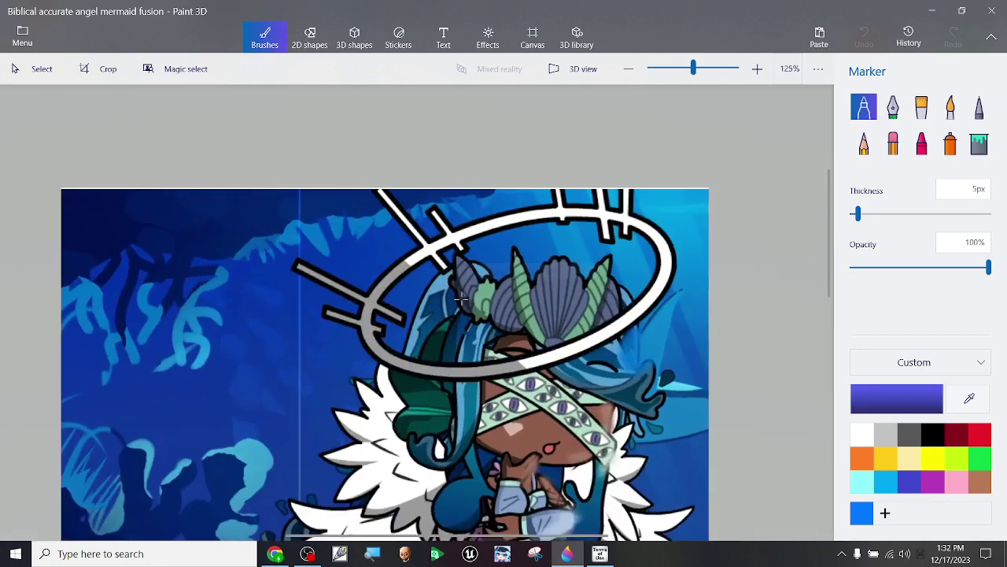
scroll(445, 188, "down", 2)
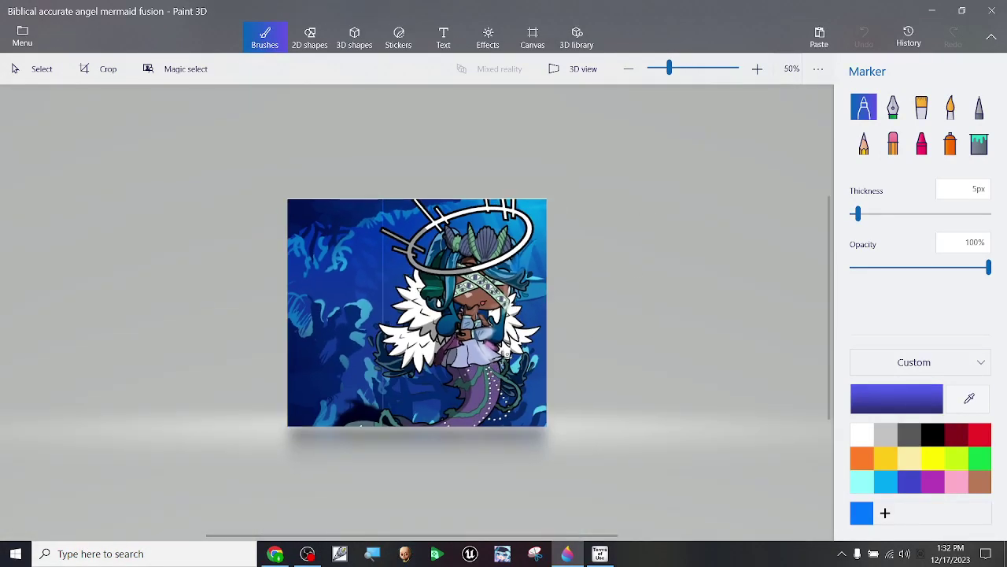
Step: Look over the saved projects list, then close Paint 3D
left_click(24, 35)
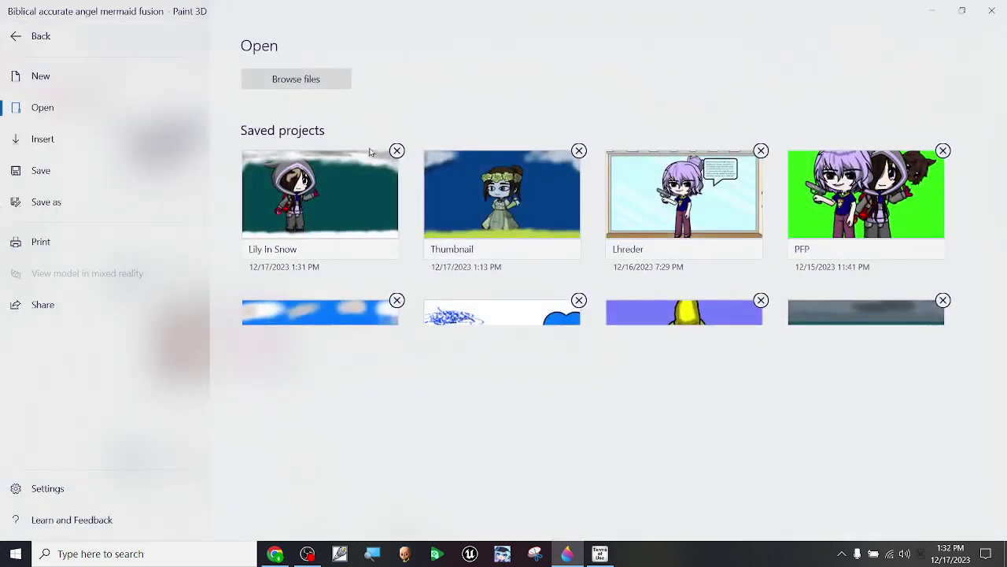
scroll(412, 172, "down", 5)
scroll(412, 172, "up", 5)
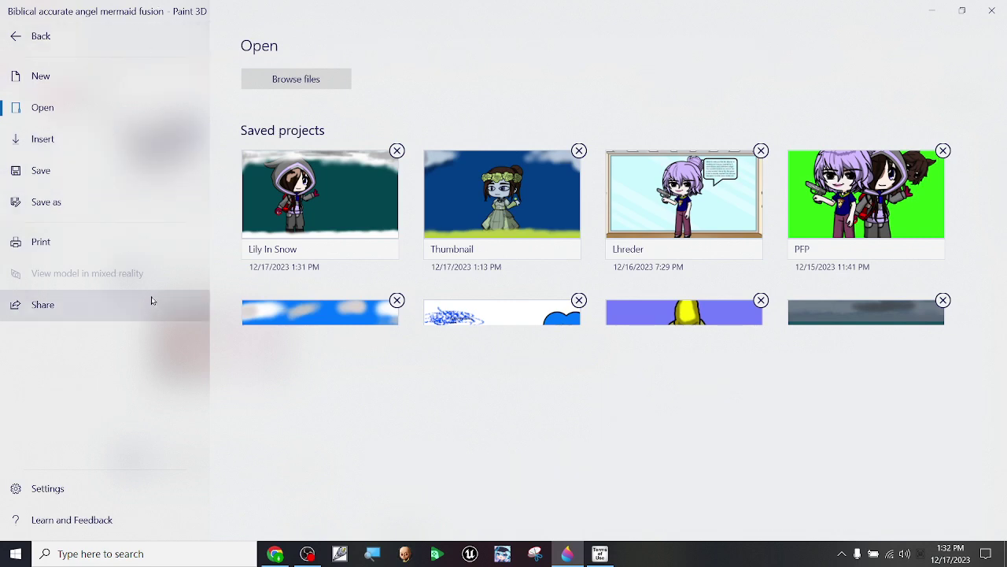
left_click(991, 10)
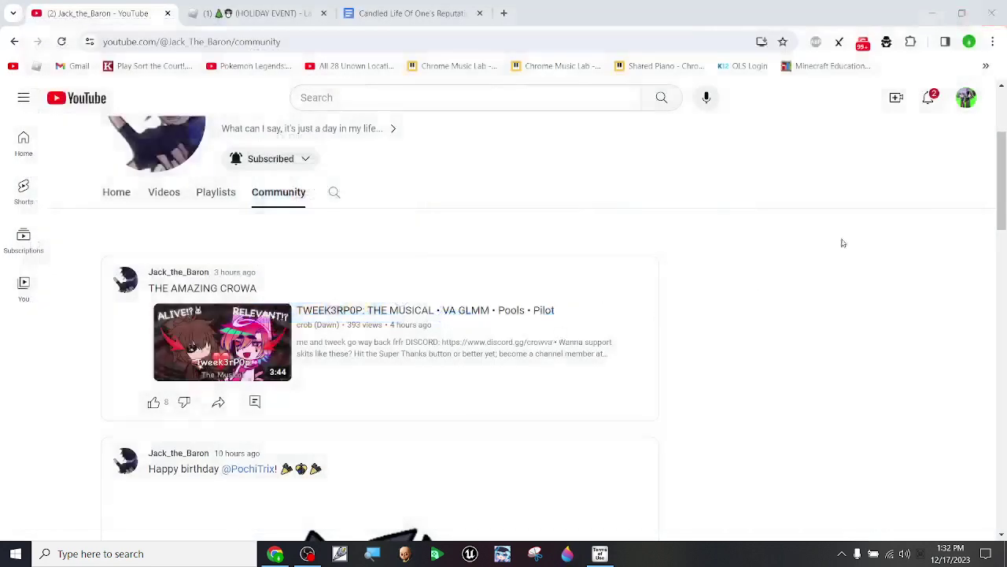
Step: Clear the YouTube notifications and bring OBS Studio to the front
left_click(928, 98)
left_click(615, 353)
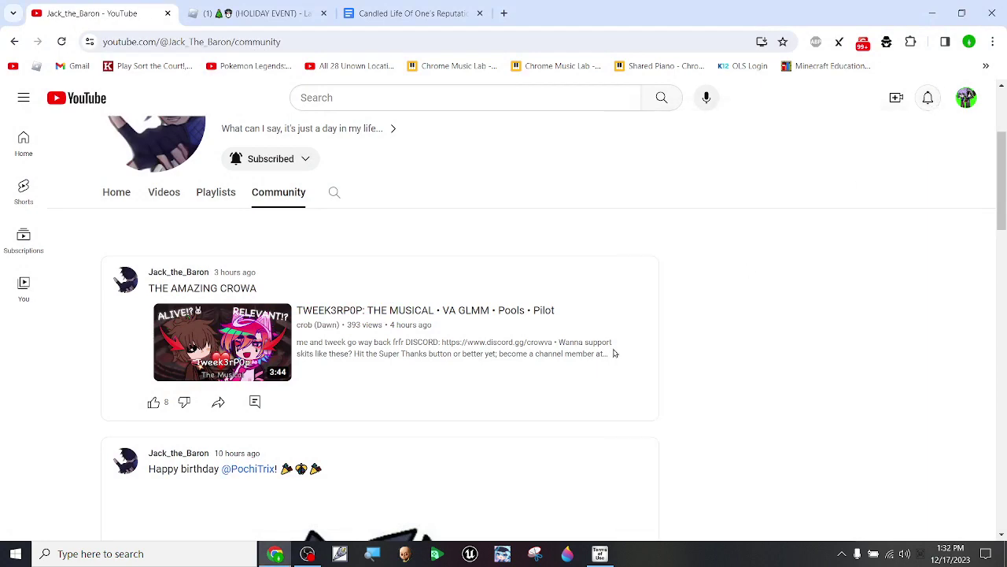
left_click(307, 553)
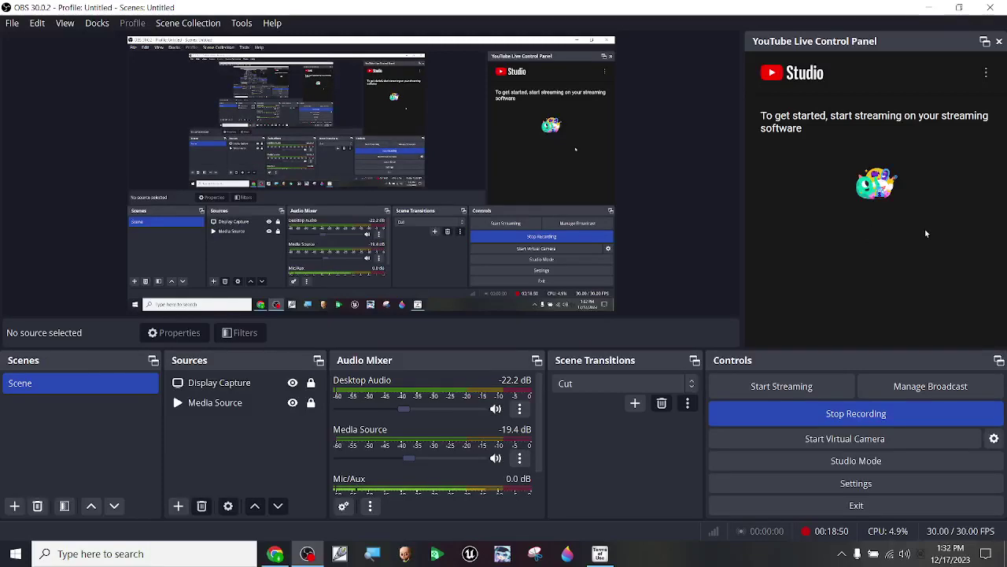